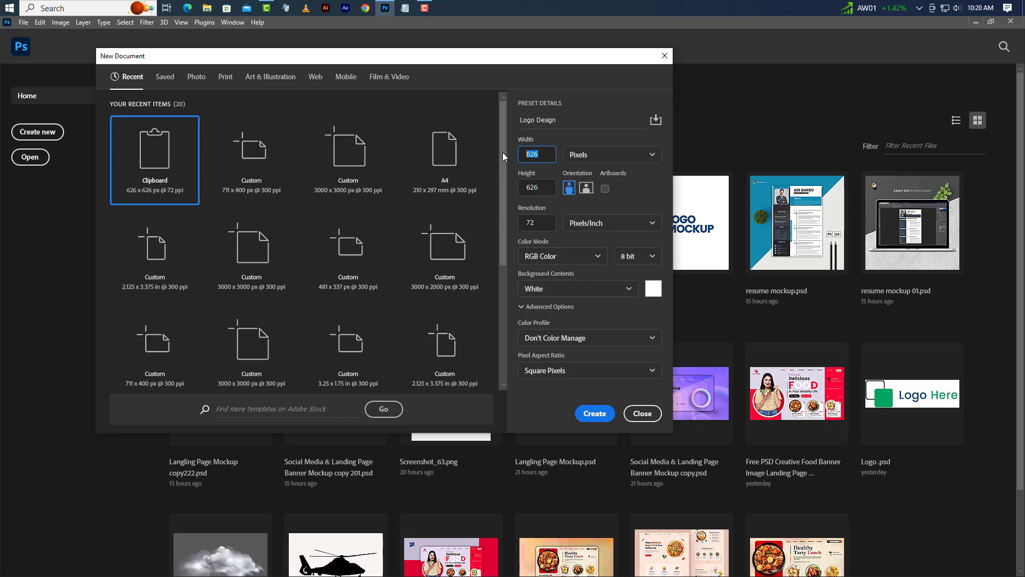
Step: Create the Logo Design document at 3000 by 3000 pixels with a resolution of 300 pixels/inch
{"action": "type", "text": "3000"}
{"action": "key", "text": "Tab"}
{"action": "type", "text": "3"}
{"action": "key", "text": "Tab"}
{"action": "type", "text": "300"}
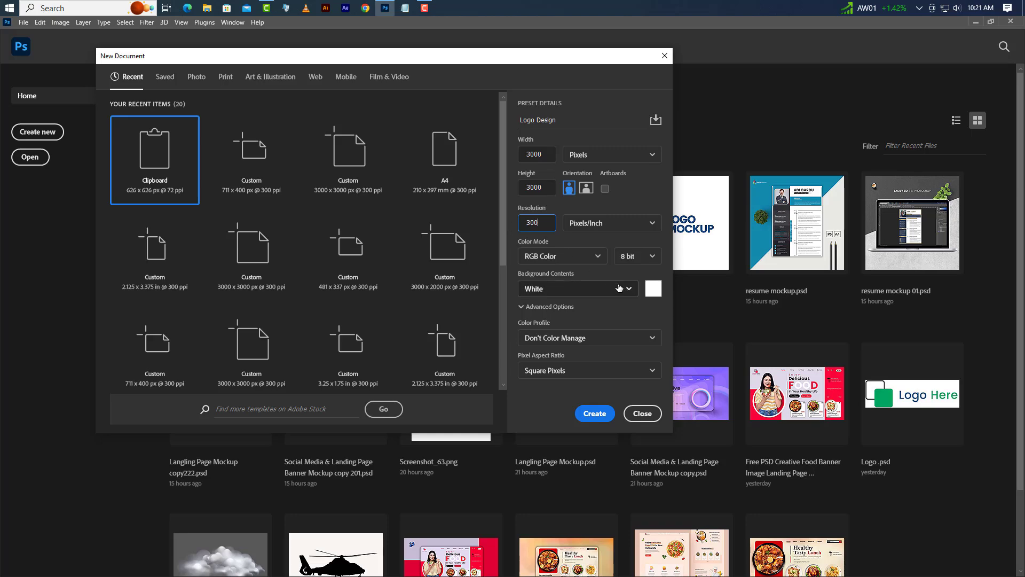
{"action": "left_click", "coordinate": [591, 415]}
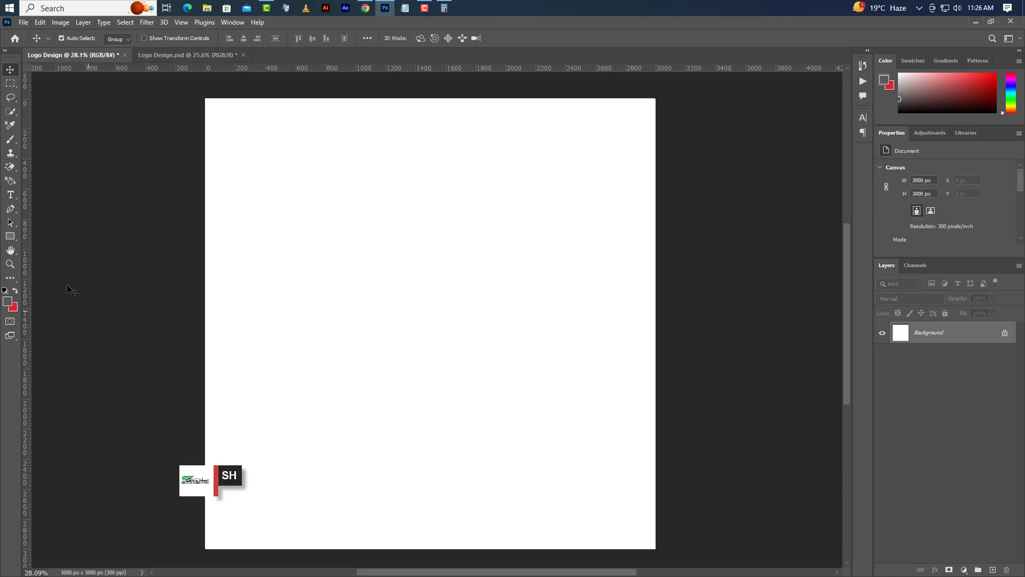
Step: Draw a dark gray square with the Rectangle tool and set its width and height to 1080 px
{"action": "left_click", "coordinate": [10, 236]}
{"action": "left_click", "coordinate": [43, 241]}
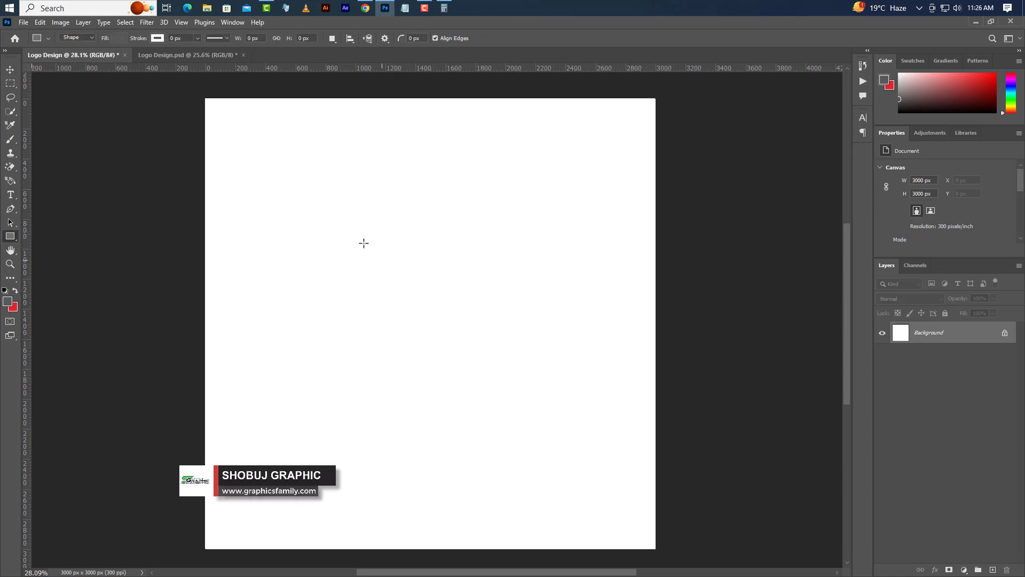
{"action": "left_click_drag", "start_coordinate": [304, 205], "coordinate": [618, 439]}
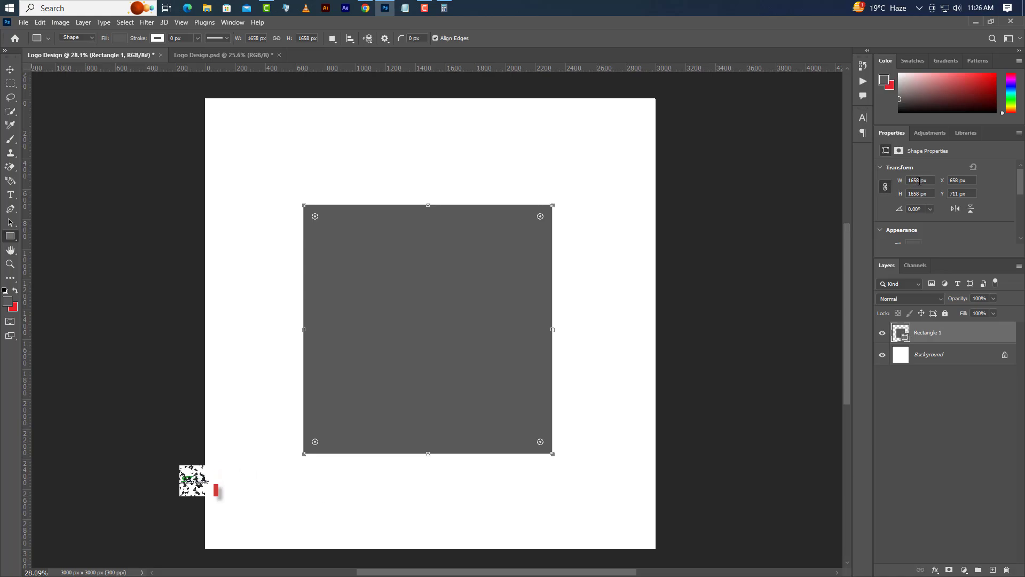
{"action": "left_click", "coordinate": [907, 181]}
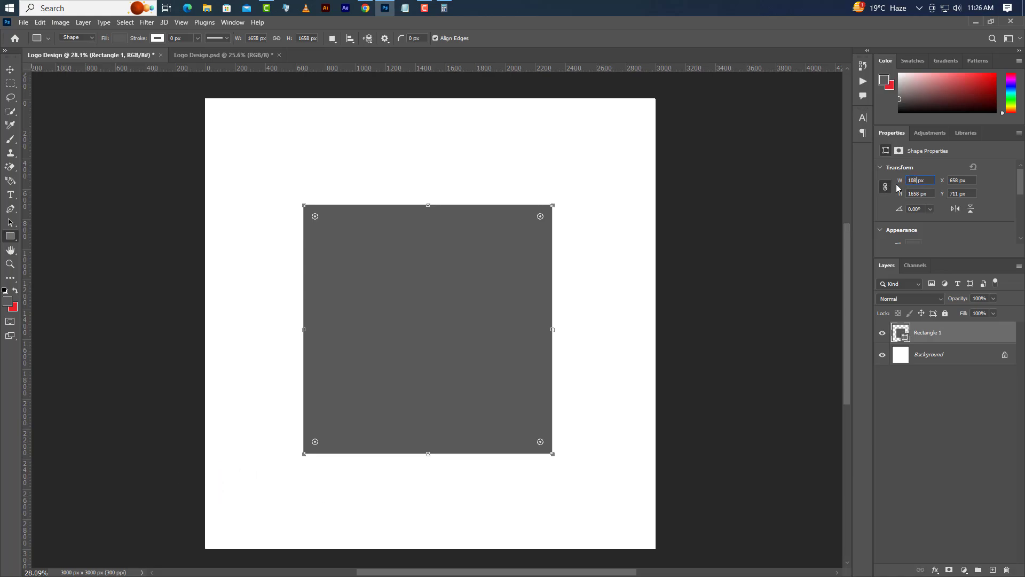
{"action": "key", "text": "Return"}
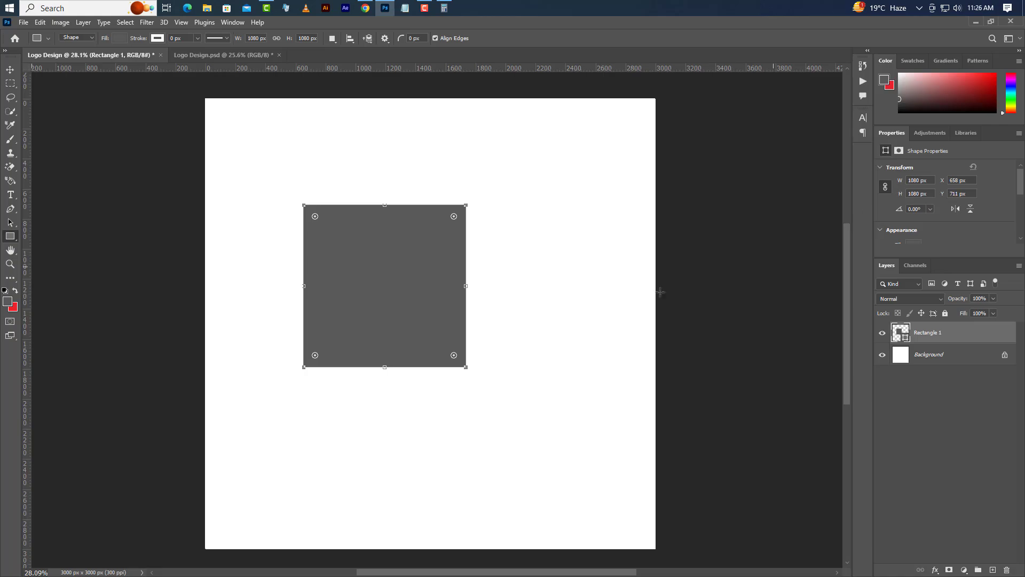
Step: Select the whole canvas, center the gray square on it horizontally and vertically, and deselect
{"action": "left_click", "coordinate": [125, 22]}
{"action": "left_click", "coordinate": [131, 33]}
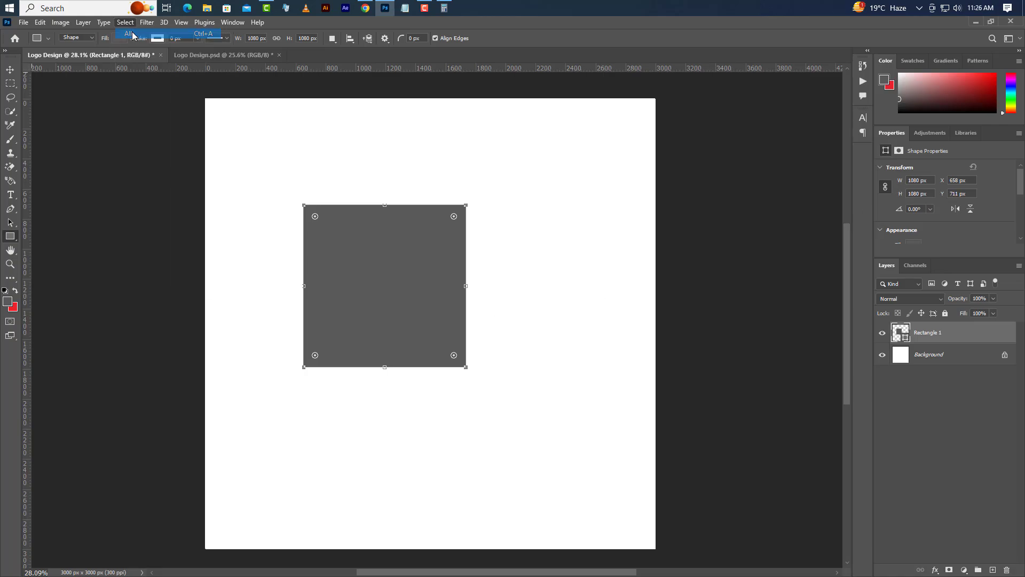
{"action": "left_click", "coordinate": [11, 69]}
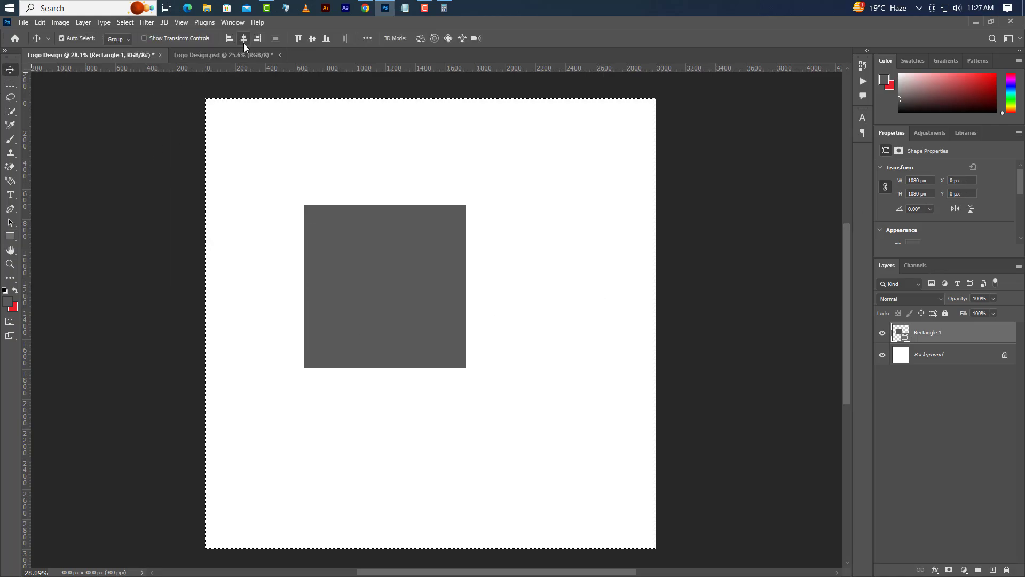
{"action": "left_click", "coordinate": [244, 39]}
{"action": "left_click", "coordinate": [312, 39]}
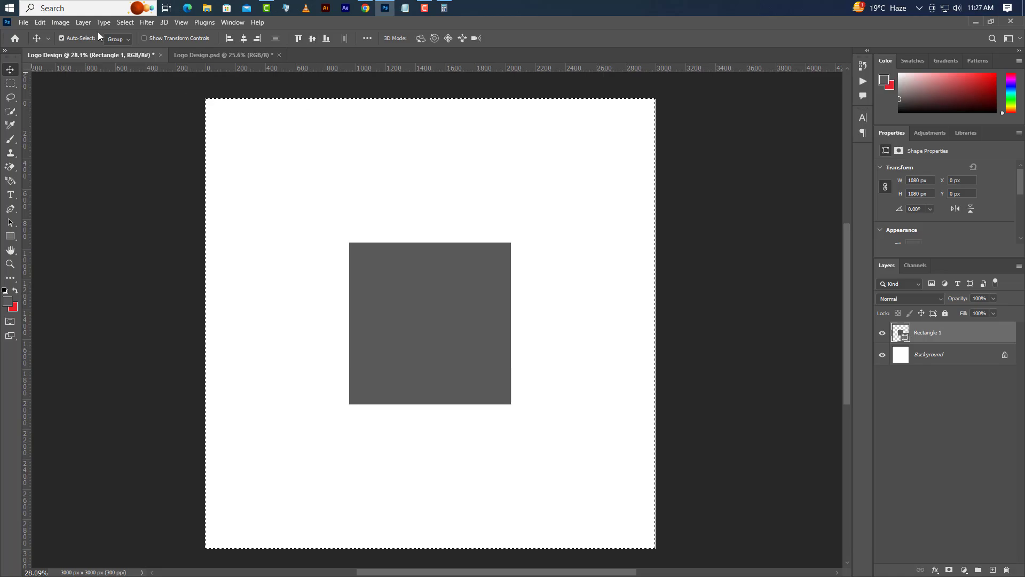
{"action": "left_click", "coordinate": [124, 22]}
{"action": "left_click", "coordinate": [128, 44]}
Step: On a new layer, draw a vertical rectangle about 278 by 1044 px along the gray square's left edge
{"action": "scroll", "coordinate": [415, 357], "scroll_direction": "up", "scroll_amount": 5}
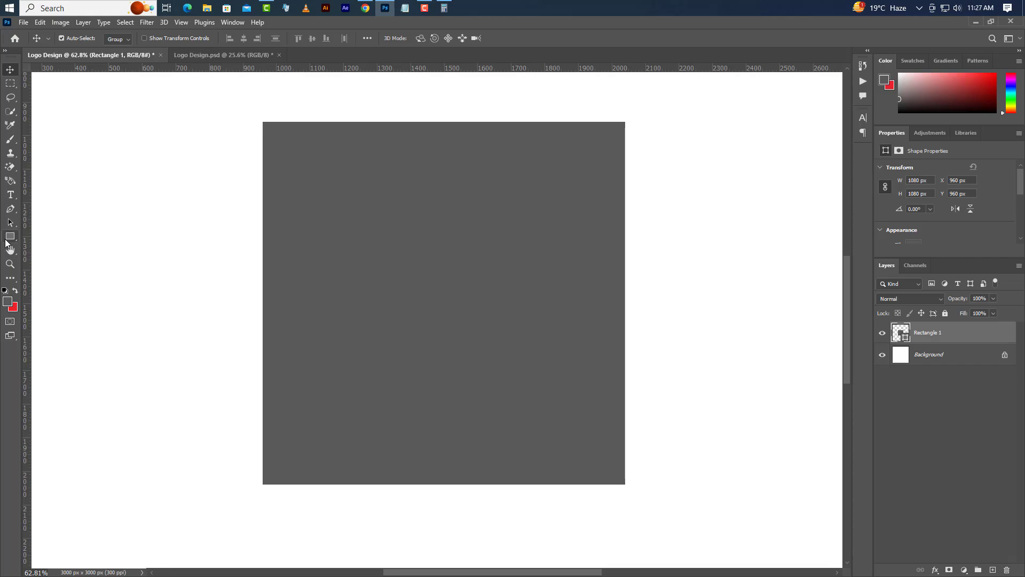
{"action": "left_click", "coordinate": [10, 236]}
{"action": "right_click", "coordinate": [9, 236]}
{"action": "left_click", "coordinate": [46, 236]}
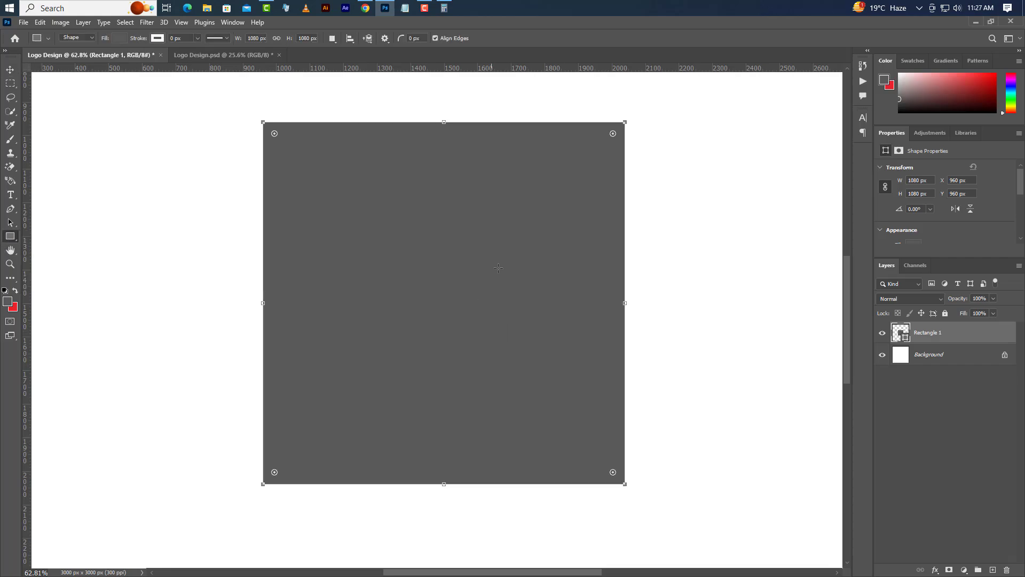
{"action": "left_click", "coordinate": [993, 570]}
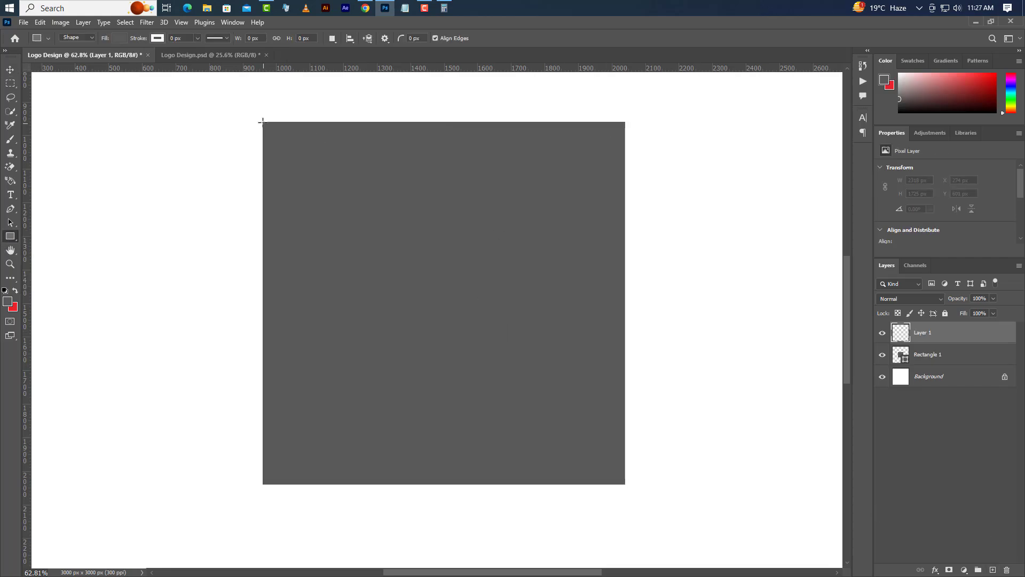
{"action": "left_click_drag", "start_coordinate": [261, 120], "coordinate": [354, 470]}
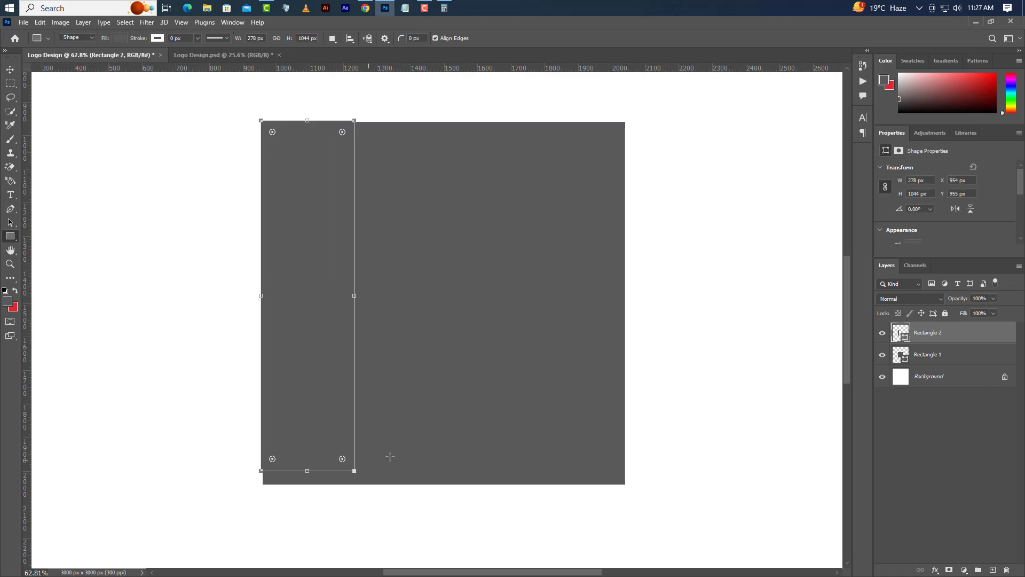
Step: Fill the new vertical rectangle with the red background color e82229
{"action": "double_click", "coordinate": [906, 337]}
{"action": "left_click", "coordinate": [13, 308]}
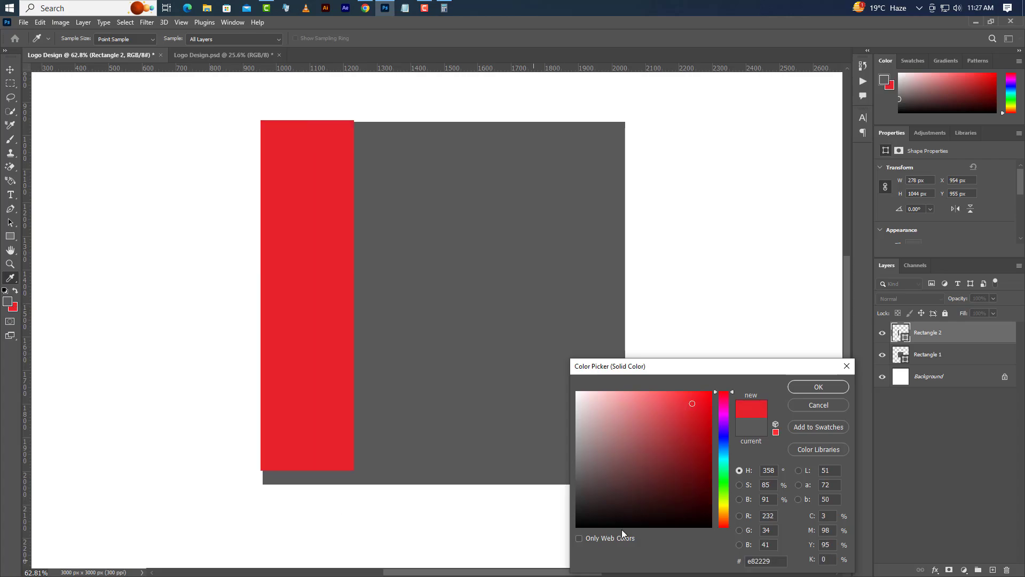
{"action": "left_click", "coordinate": [818, 387]}
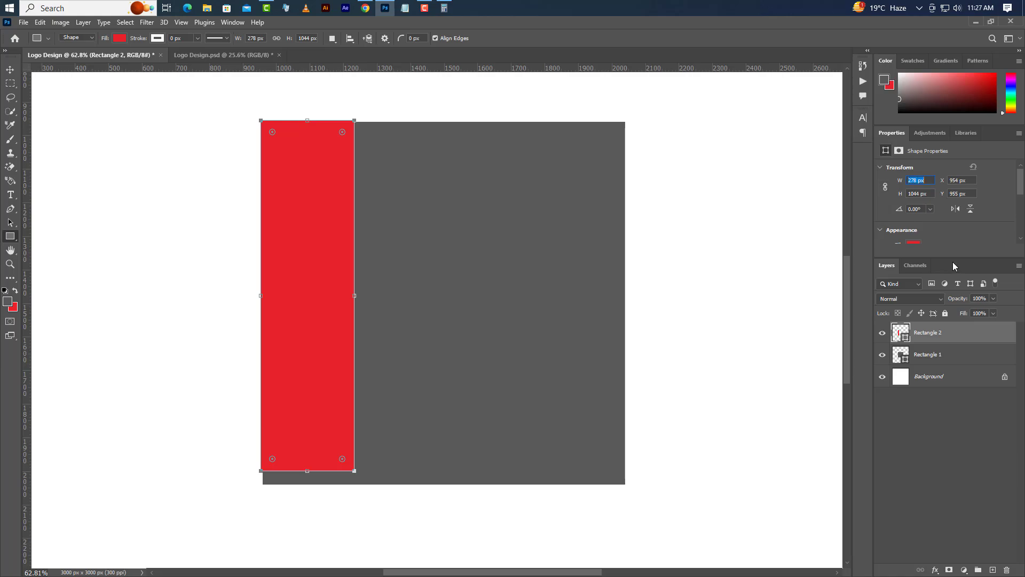
Step: Set the red strip's width to 225 px and its height to 1080 px
{"action": "type", "text": "225"}
{"action": "key", "text": "Return"}
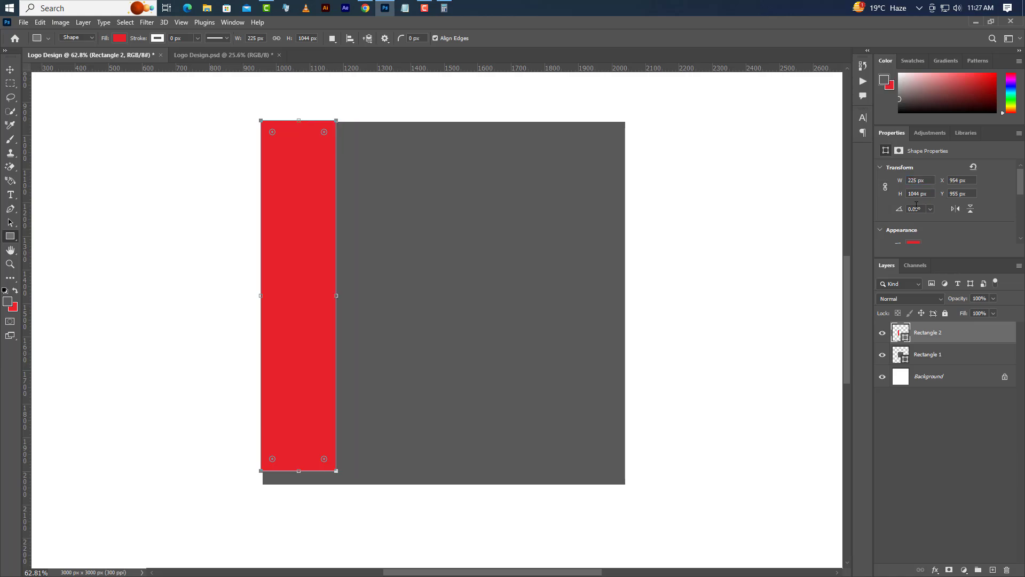
{"action": "double_click", "coordinate": [914, 193]}
{"action": "type", "text": "108"}
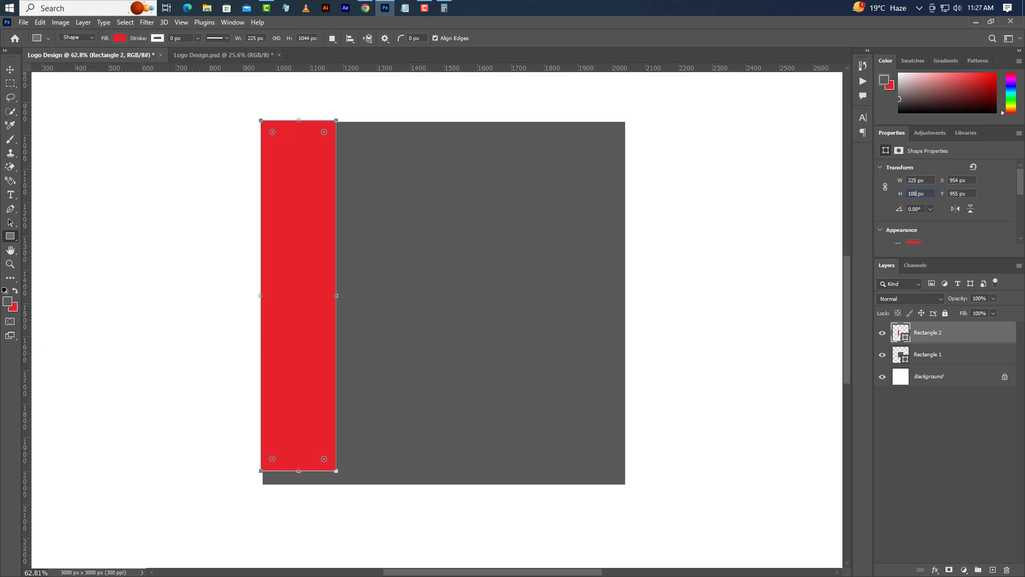
{"action": "type", "text": "0"}
{"action": "key", "text": "Return"}
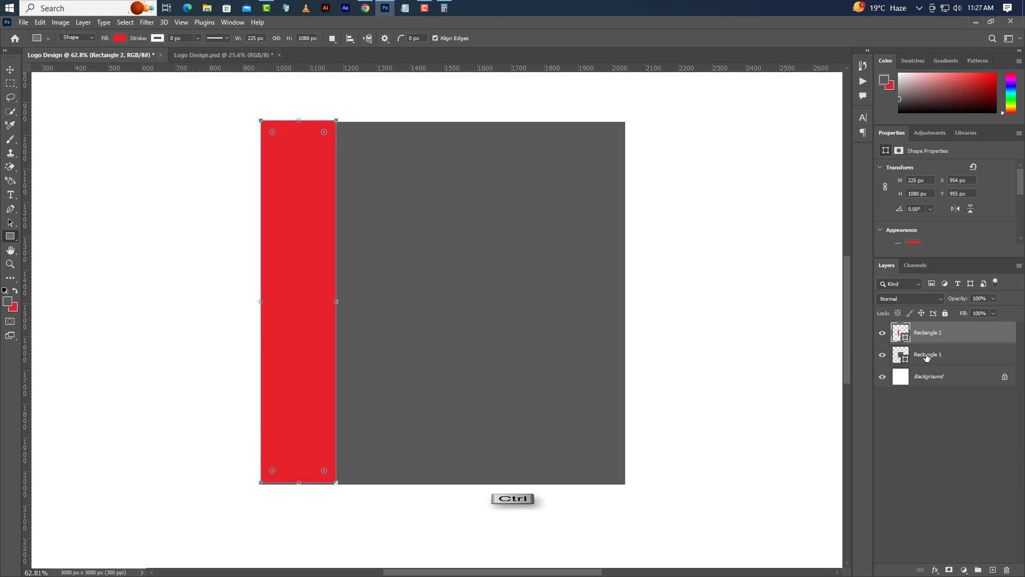
Step: Align the red strip to the gray square's left edge and vertical center using the square's outline as selection, and deselect
{"action": "left_click", "coordinate": [902, 356], "text": "ctrl"}
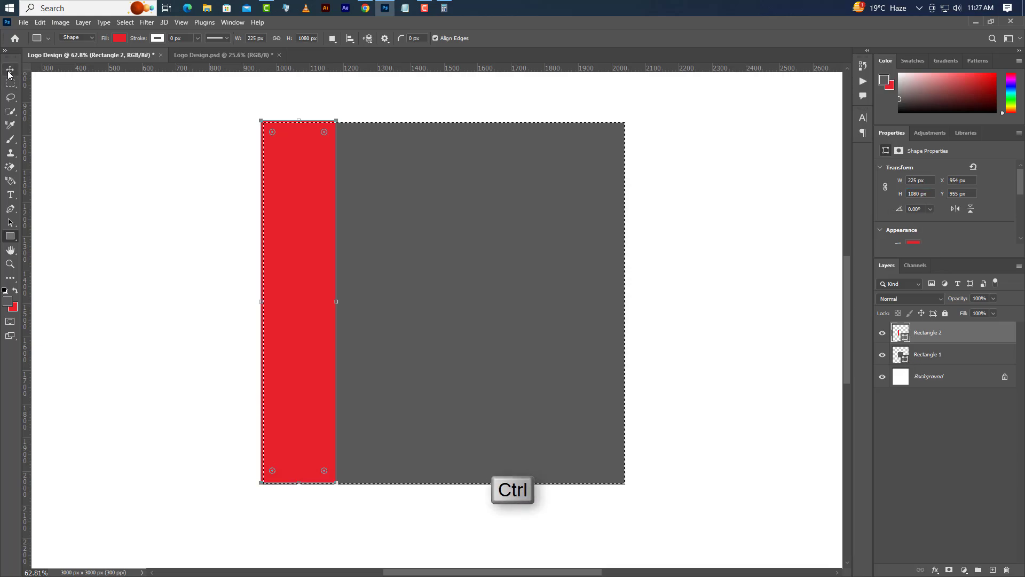
{"action": "left_click", "coordinate": [10, 70]}
{"action": "left_click", "coordinate": [228, 40]}
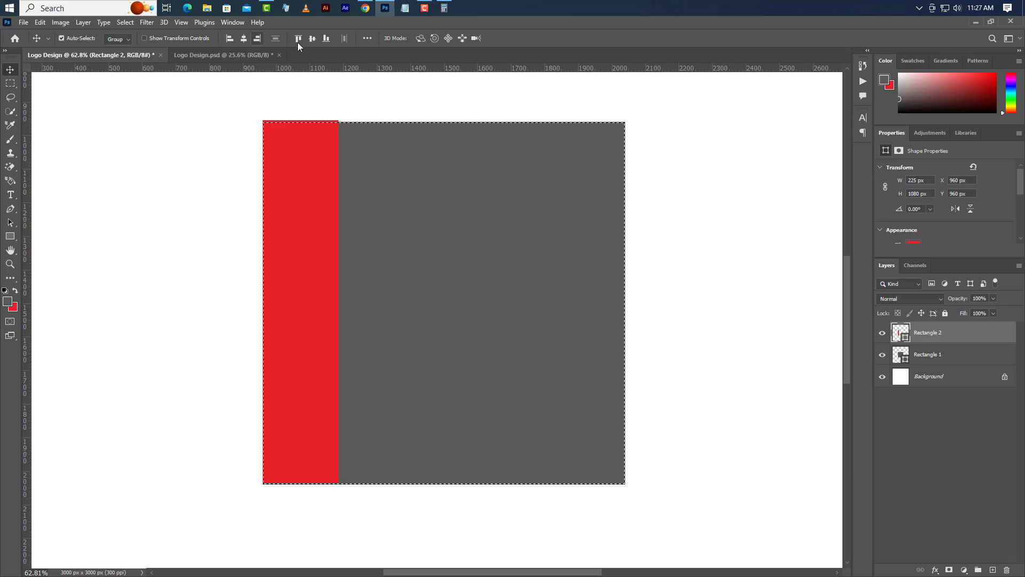
{"action": "left_click", "coordinate": [312, 39]}
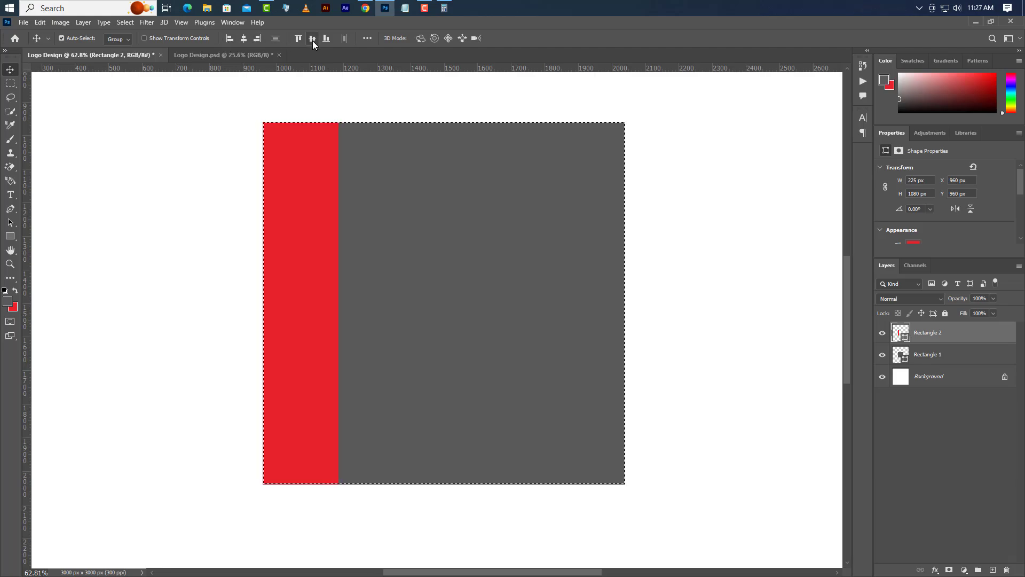
{"action": "left_click", "coordinate": [122, 22]}
{"action": "left_click", "coordinate": [133, 44]}
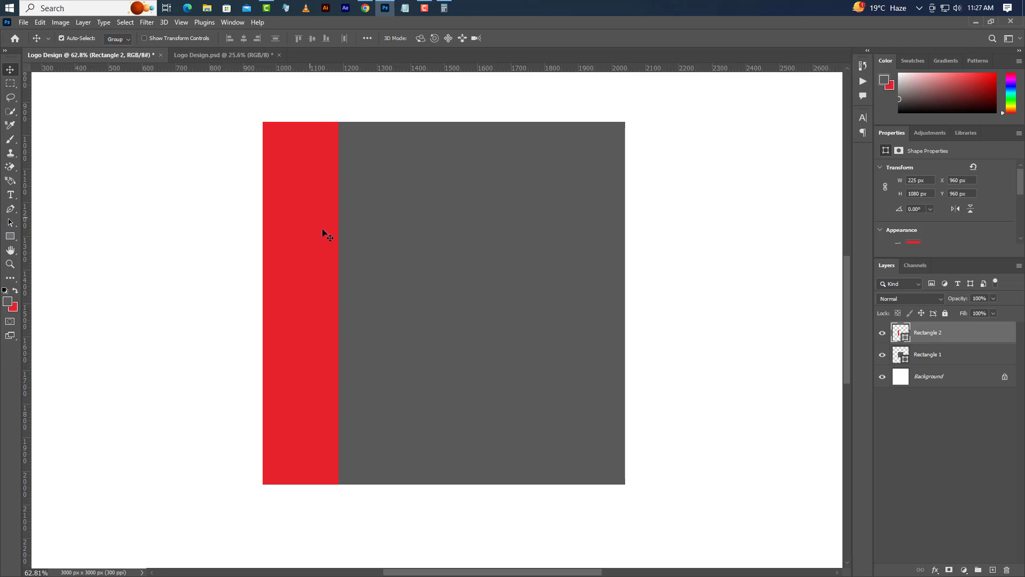
Step: Duplicate the red strip's layer within the Logo Design document
{"action": "right_click", "coordinate": [967, 338]}
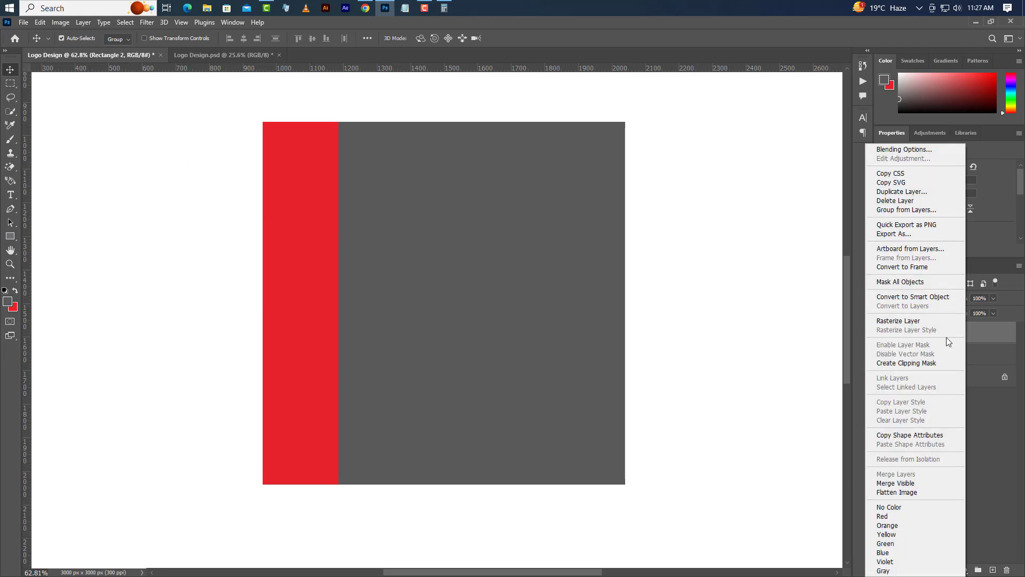
{"action": "left_click", "coordinate": [901, 195]}
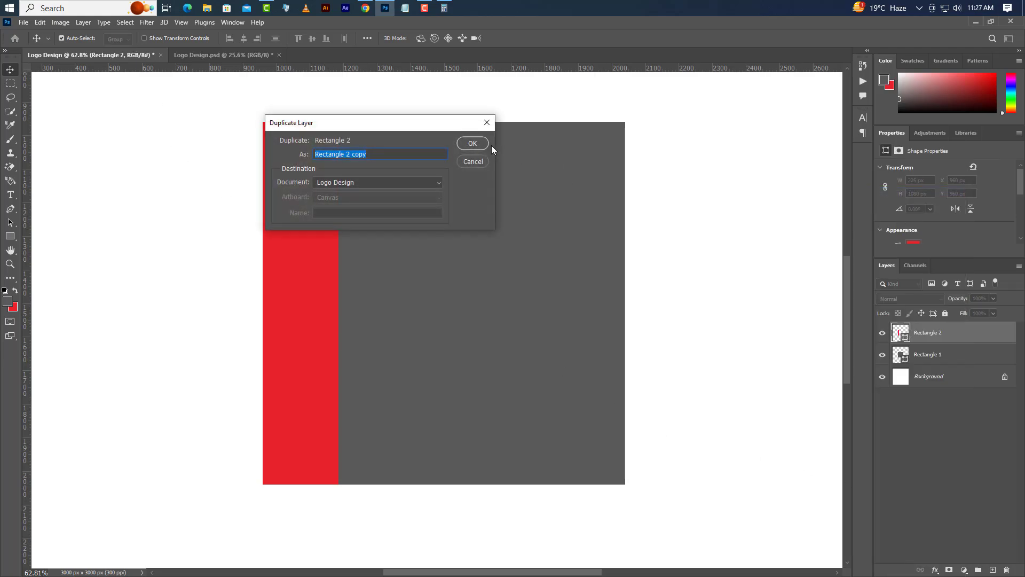
{"action": "left_click", "coordinate": [473, 143]}
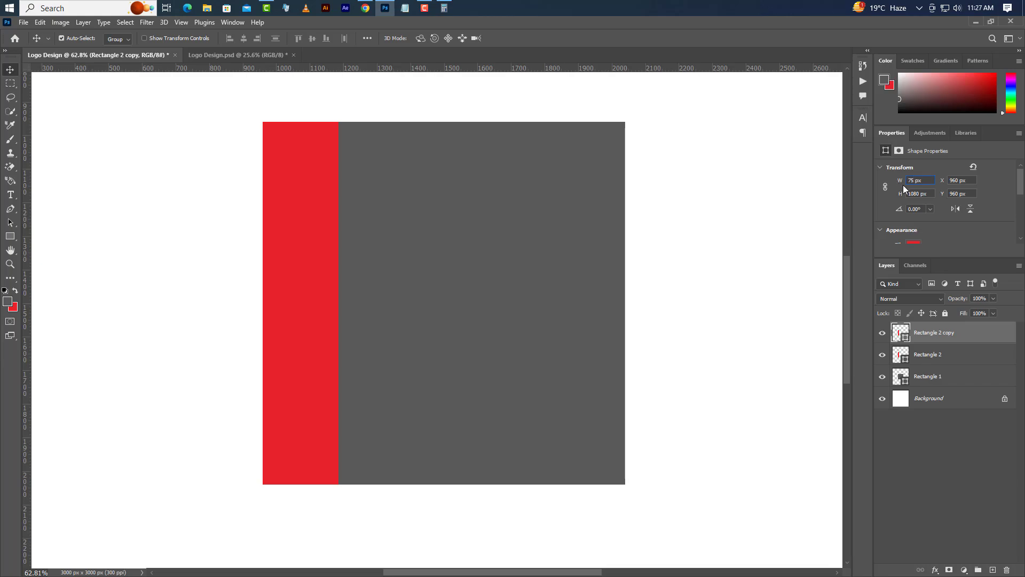
Step: Fill the duplicated strip with white (ffffff) and set its height to 930 px
{"action": "double_click", "coordinate": [905, 338]}
{"action": "left_click_drag", "start_coordinate": [601, 420], "coordinate": [577, 391]}
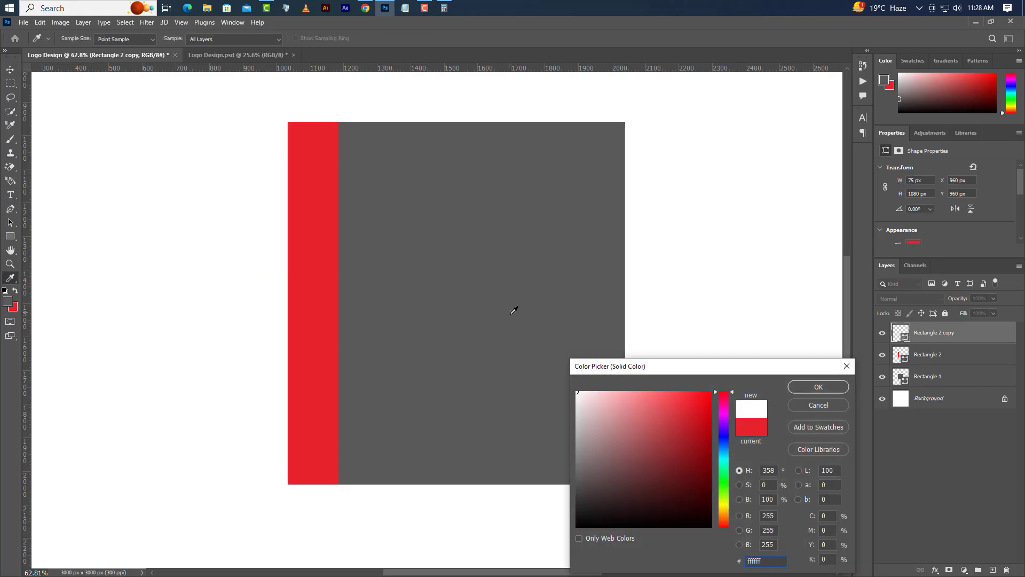
{"action": "left_click", "coordinate": [818, 386]}
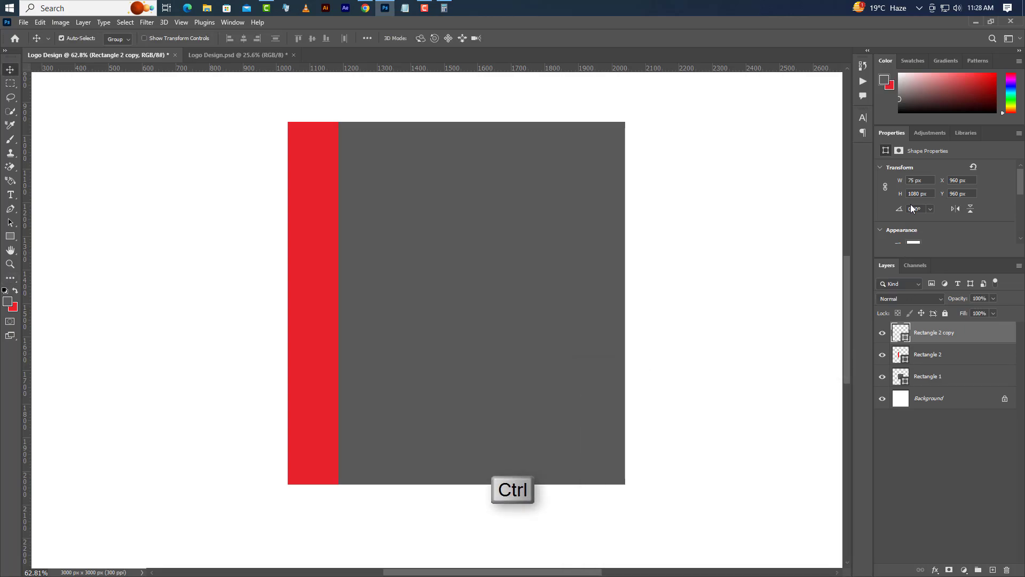
{"action": "left_click_drag", "start_coordinate": [920, 193], "coordinate": [908, 194]}
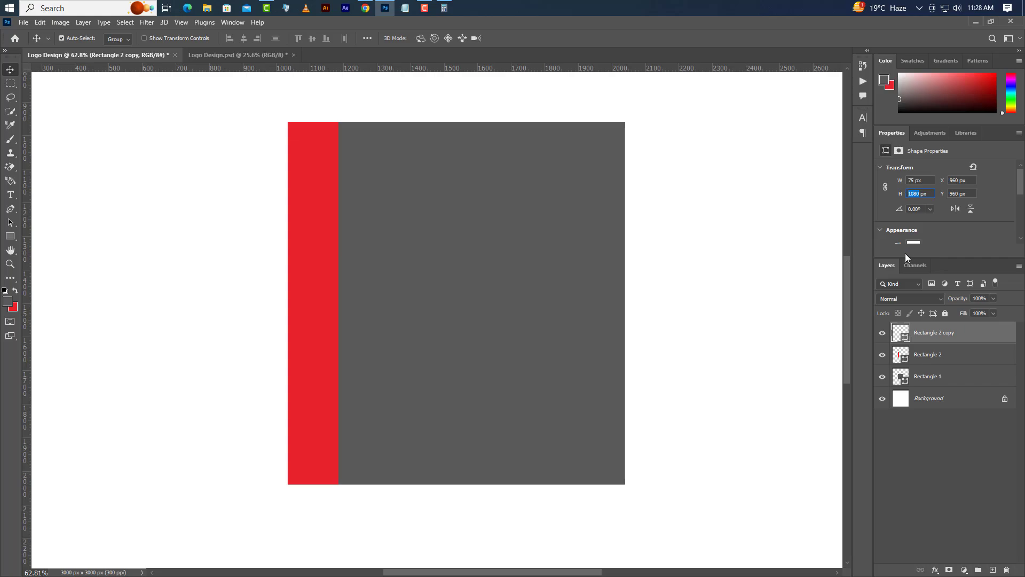
{"action": "type", "text": "930"}
{"action": "key", "text": "Return"}
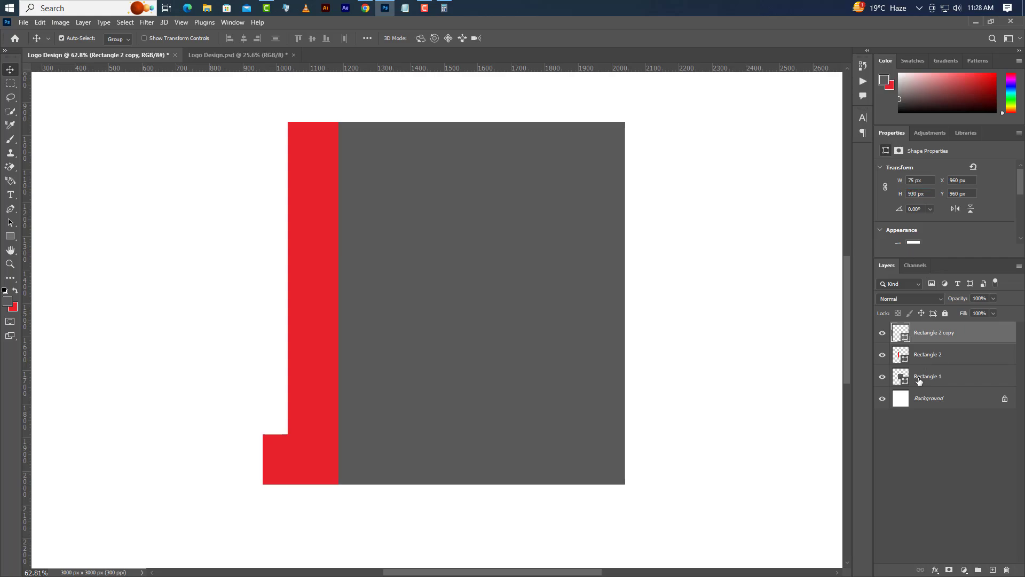
Step: Load the red strip's outline as a selection and center the white strip inside it horizontally and vertically
{"action": "left_click", "coordinate": [905, 363], "text": "ctrl"}
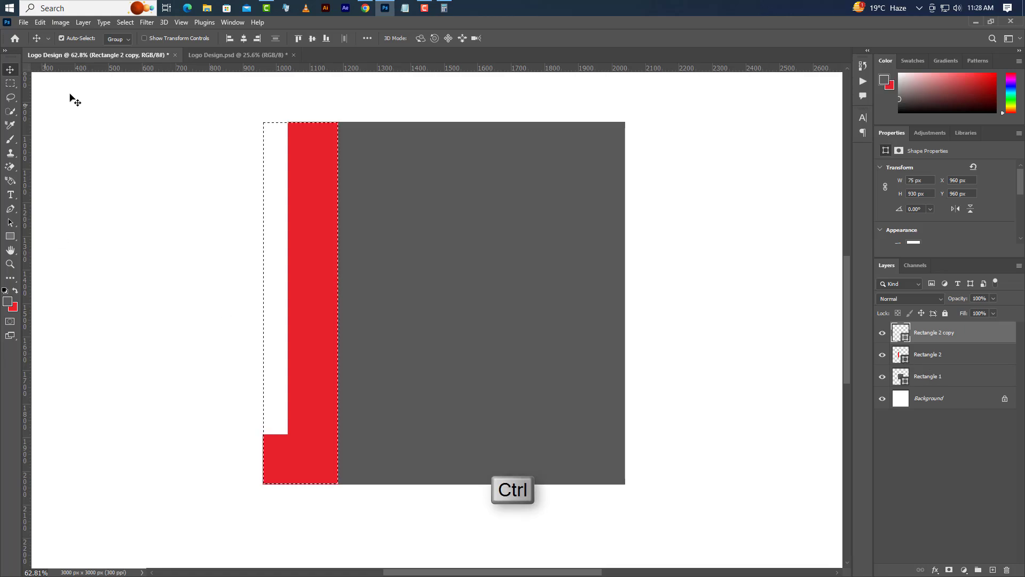
{"action": "left_click", "coordinate": [242, 39]}
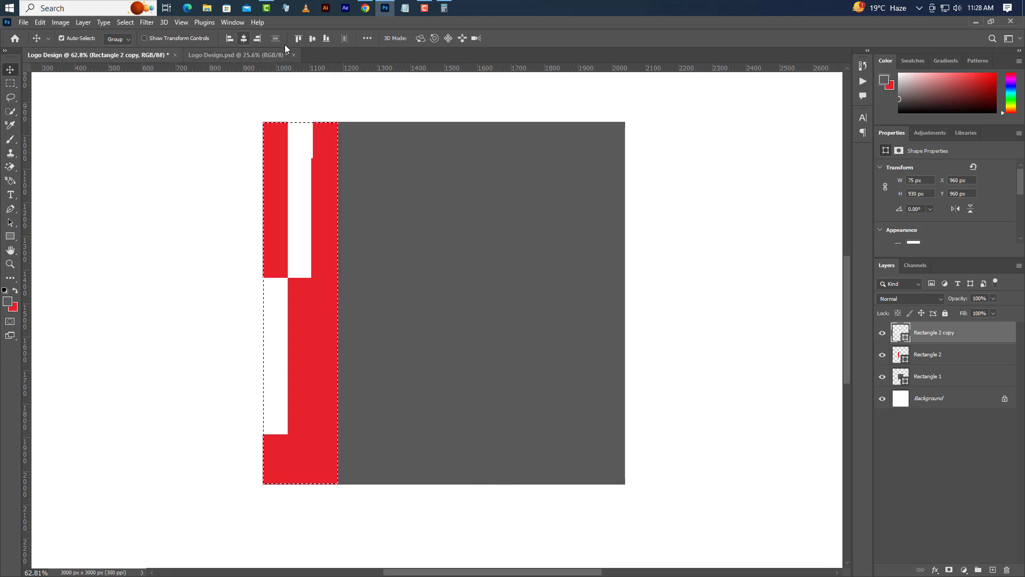
{"action": "left_click", "coordinate": [312, 39]}
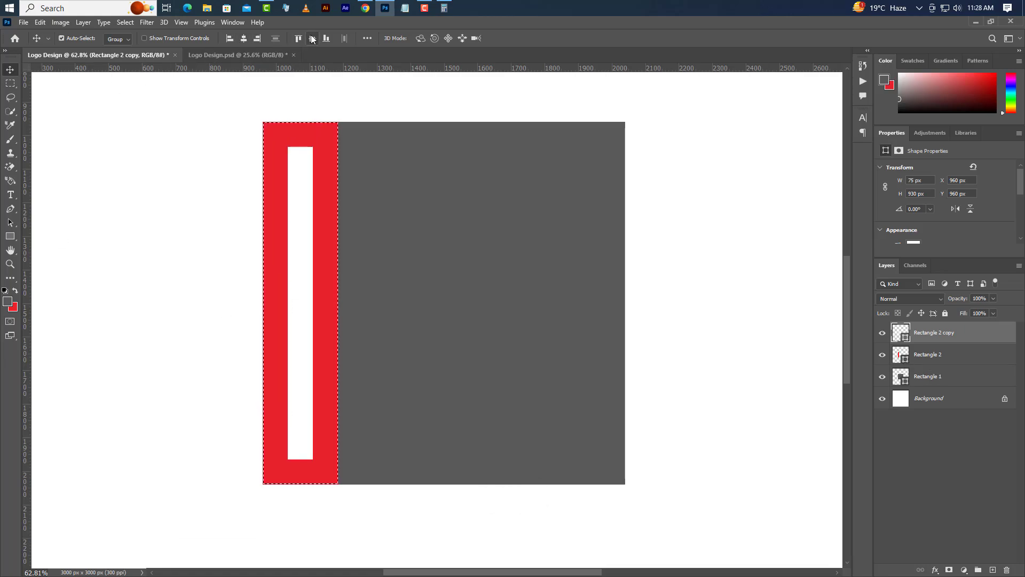
Step: Recolor the white inner strip to light blue (68d3fb) and clear the selection
{"action": "double_click", "coordinate": [902, 334]}
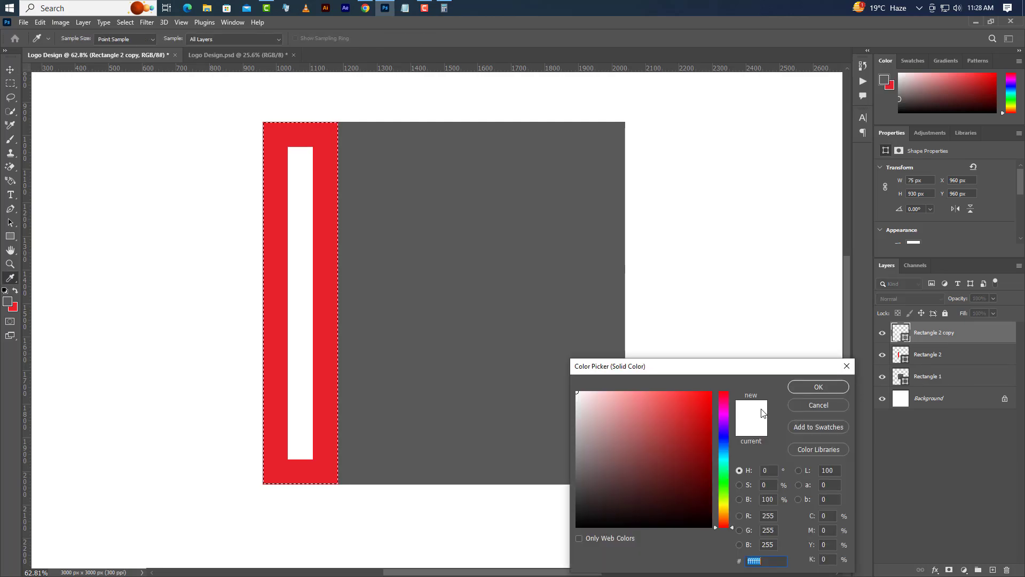
{"action": "left_click", "coordinate": [723, 453]}
{"action": "left_click", "coordinate": [711, 393]}
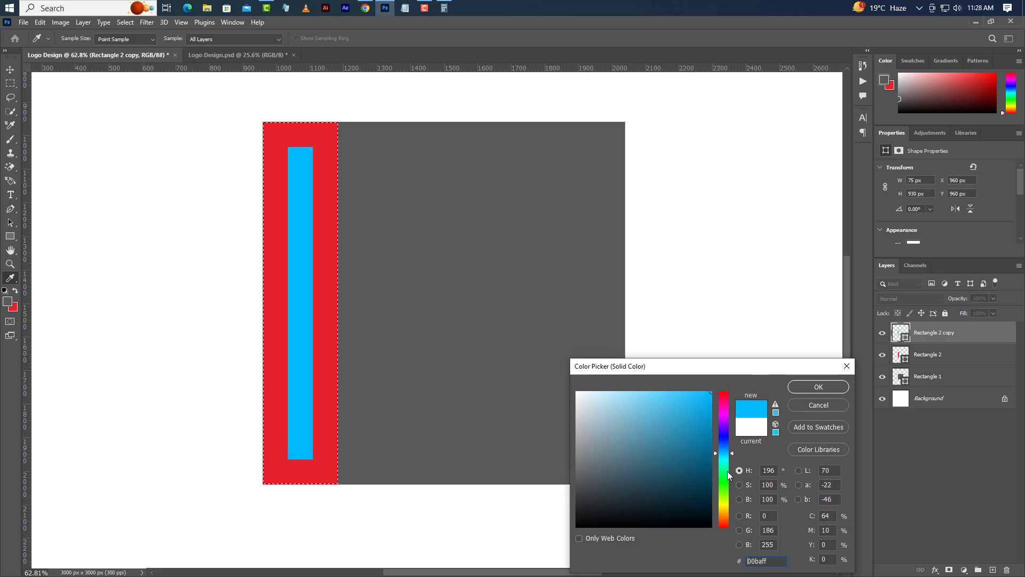
{"action": "left_click", "coordinate": [656, 393]}
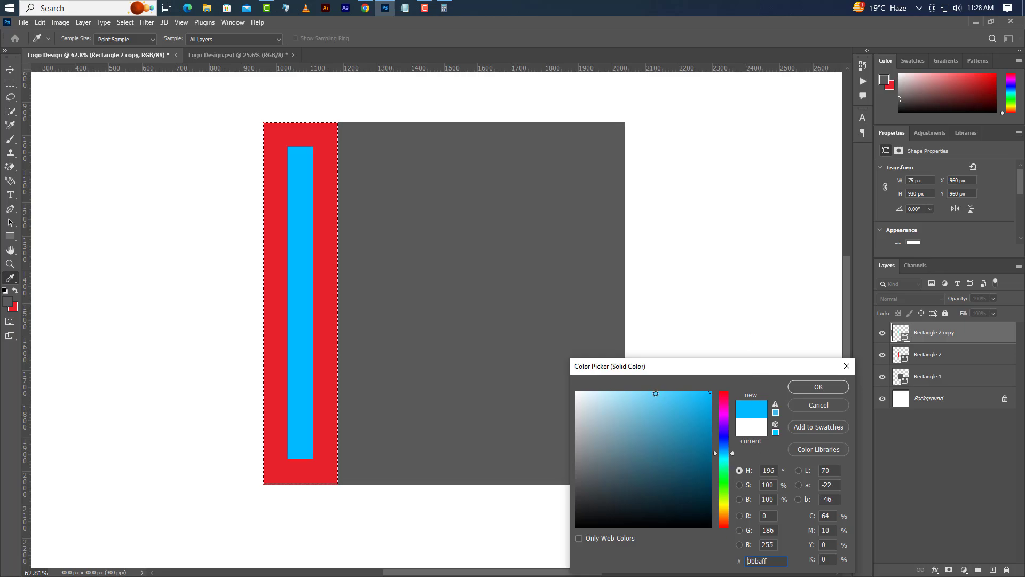
{"action": "left_click", "coordinate": [824, 388]}
{"action": "left_click", "coordinate": [125, 22]}
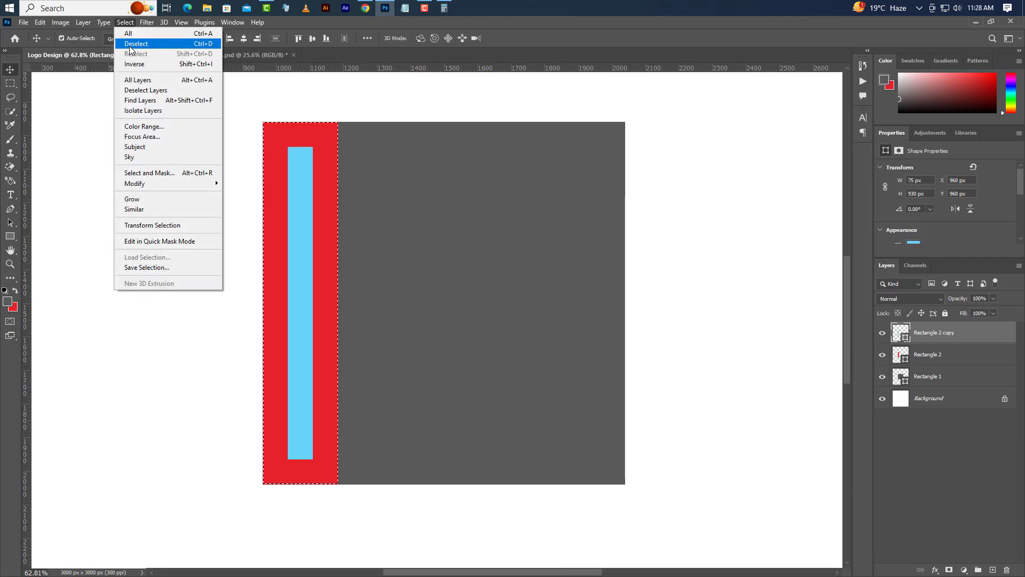
{"action": "left_click", "coordinate": [130, 45]}
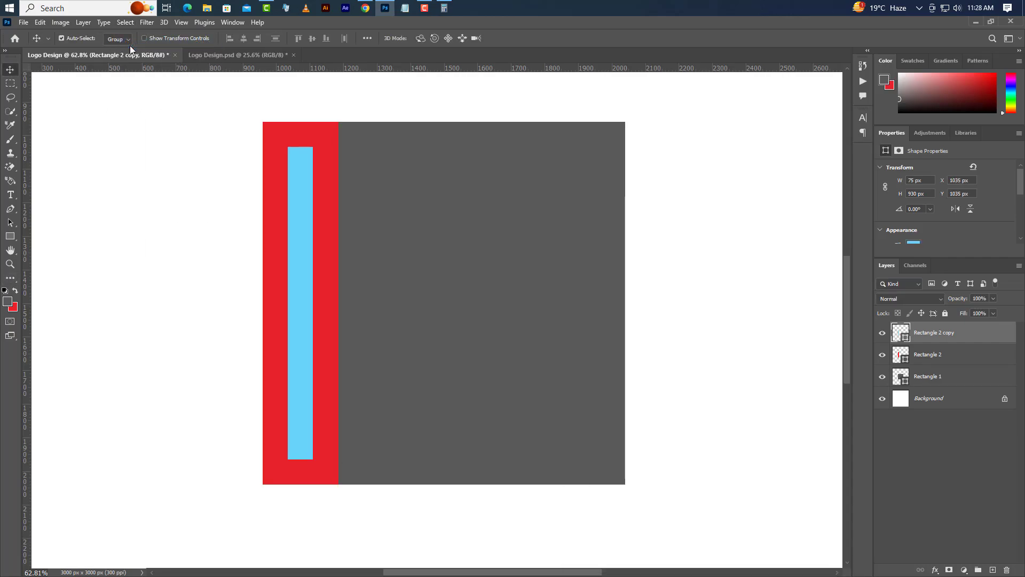
Step: Draw a rectangle across the upper part of the gray square and set its size to 1080 by 630 px
{"action": "left_click", "coordinate": [13, 238]}
{"action": "right_click", "coordinate": [13, 238]}
{"action": "left_click", "coordinate": [37, 241]}
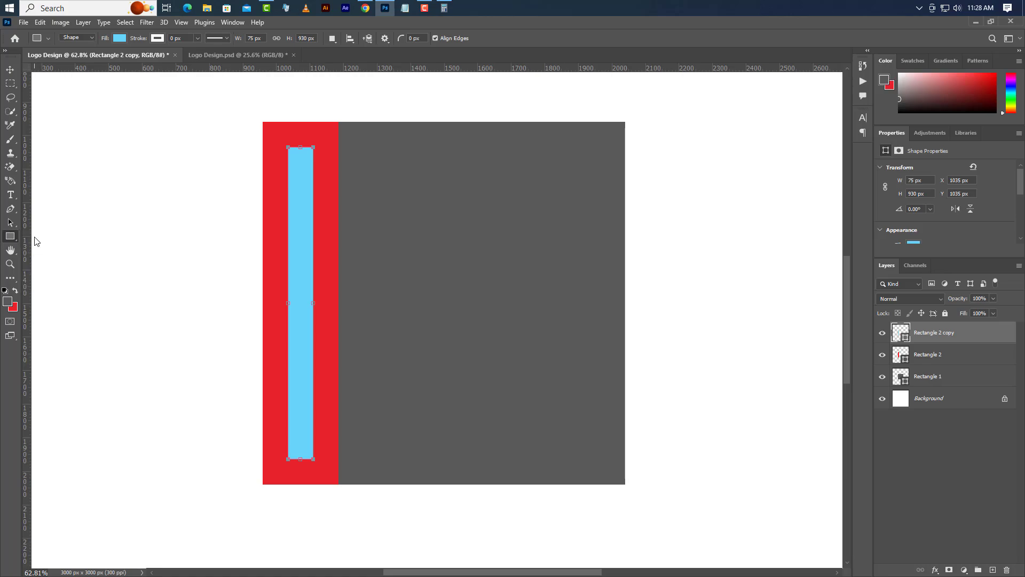
{"action": "left_click_drag", "start_coordinate": [263, 121], "coordinate": [624, 323]}
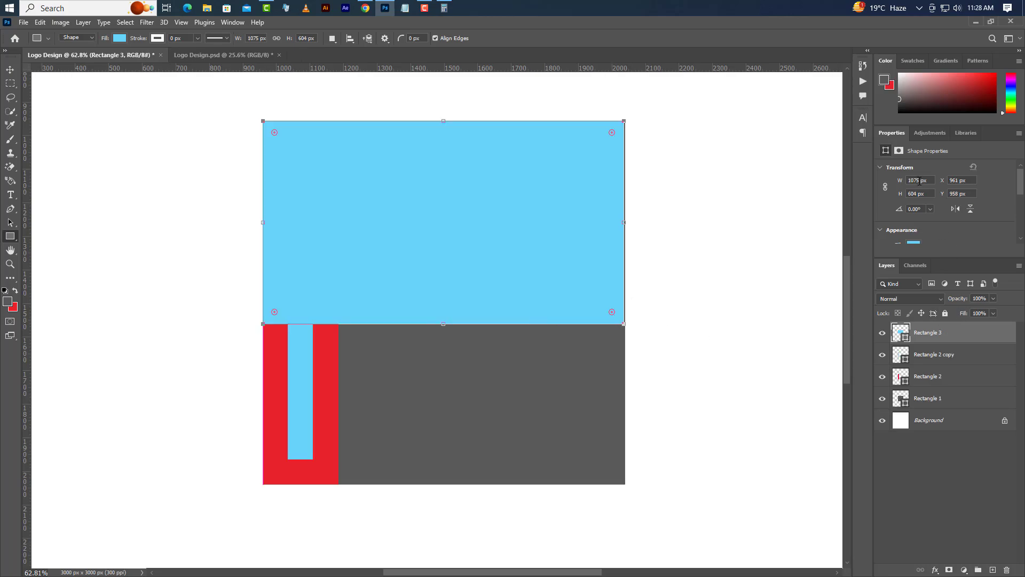
{"action": "left_click_drag", "start_coordinate": [919, 181], "coordinate": [907, 182]}
{"action": "type", "text": "1080"}
{"action": "left_click", "coordinate": [916, 194]}
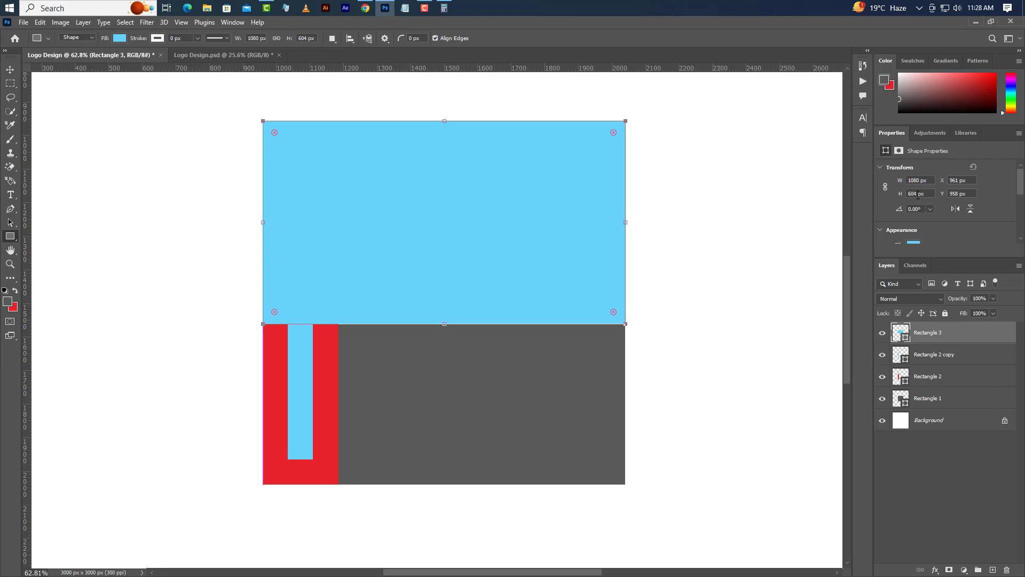
{"action": "type", "text": "630"}
{"action": "key", "text": "Return"}
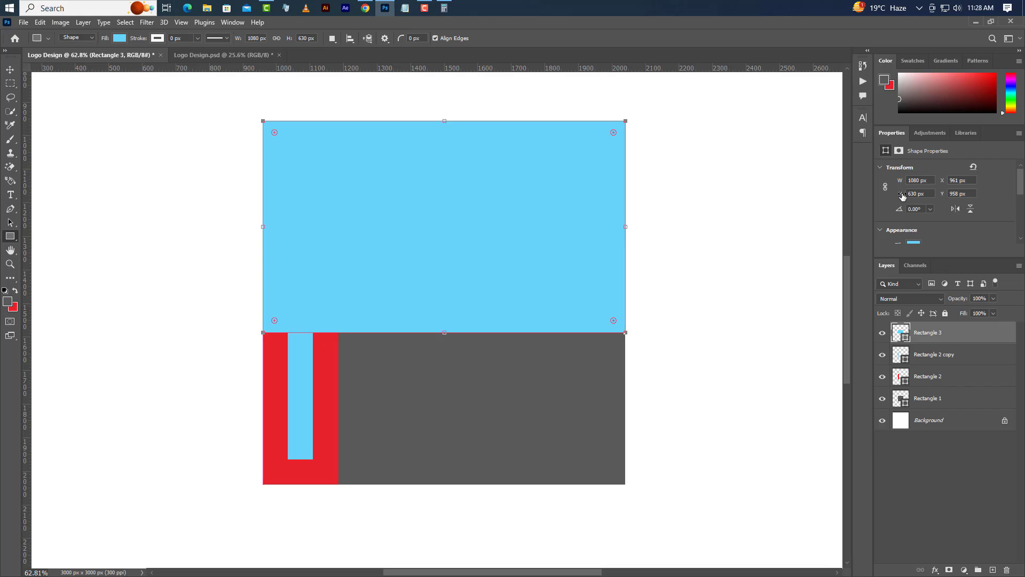
Step: Align the new rectangle to the gray square's horizontal center and top edge using the square's outline as selection, and deselect
{"action": "left_click", "coordinate": [903, 403], "text": "ctrl"}
{"action": "left_click", "coordinate": [10, 70]}
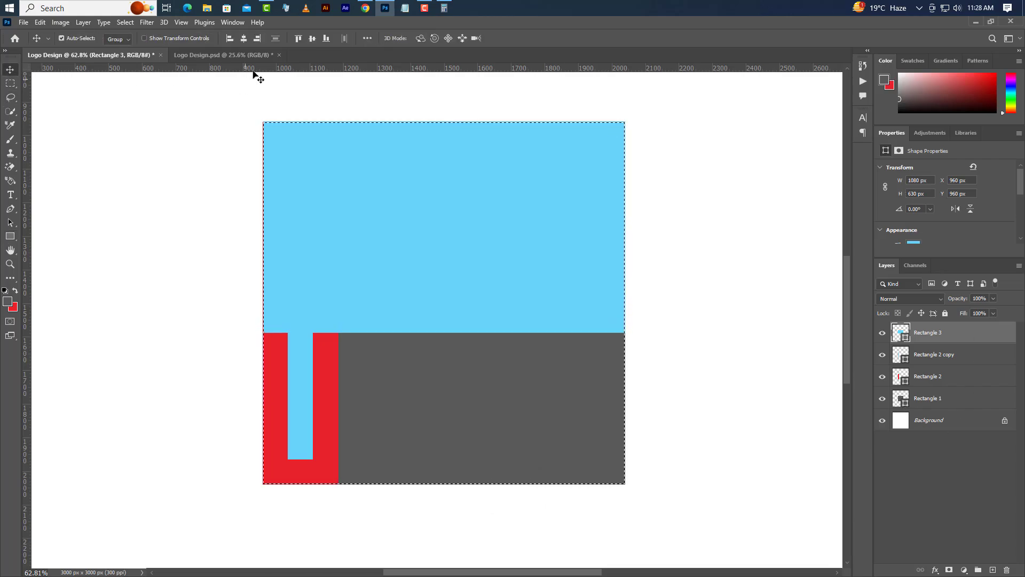
{"action": "left_click", "coordinate": [244, 38]}
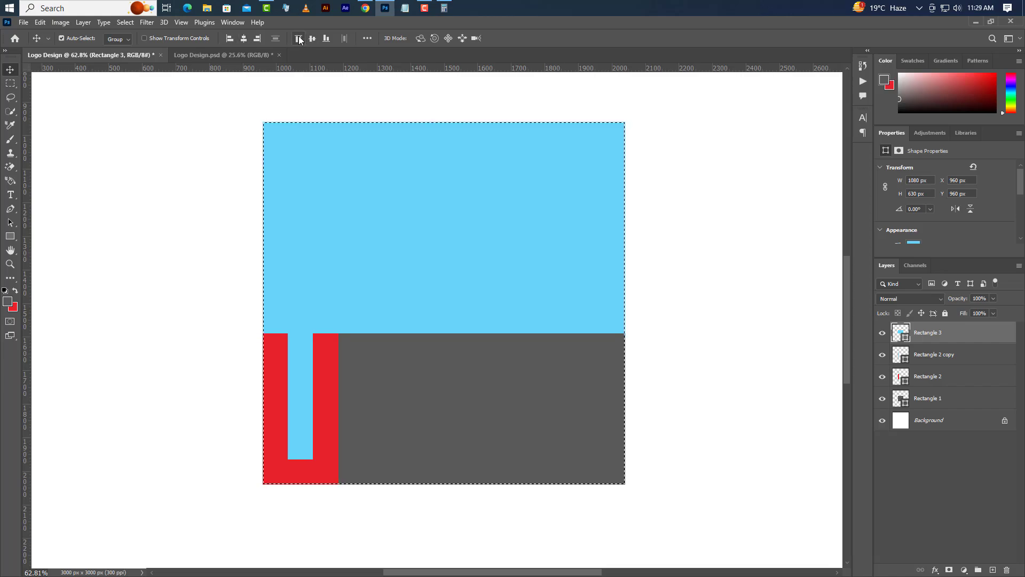
{"action": "left_click", "coordinate": [126, 22]}
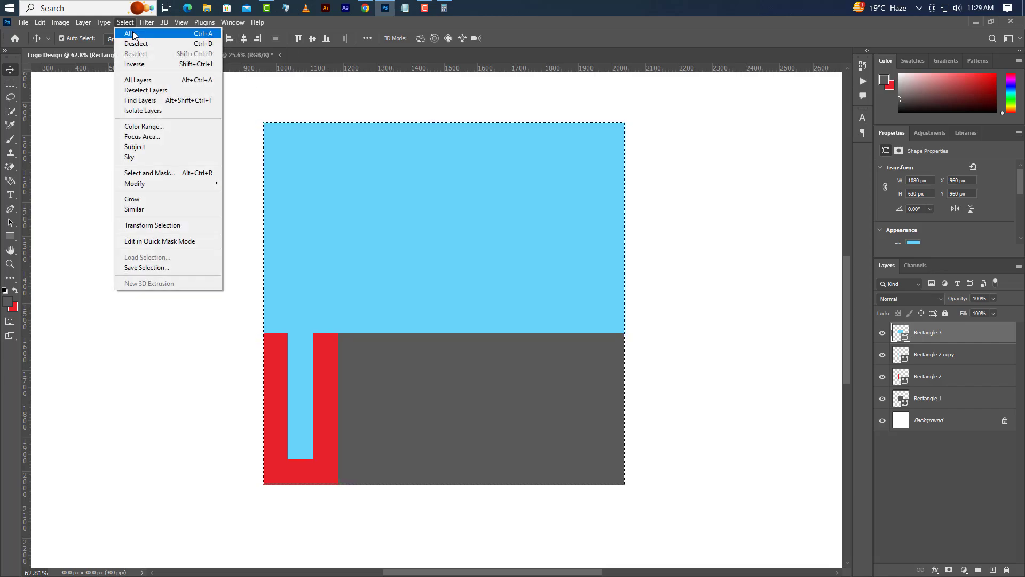
{"action": "left_click", "coordinate": [135, 46]}
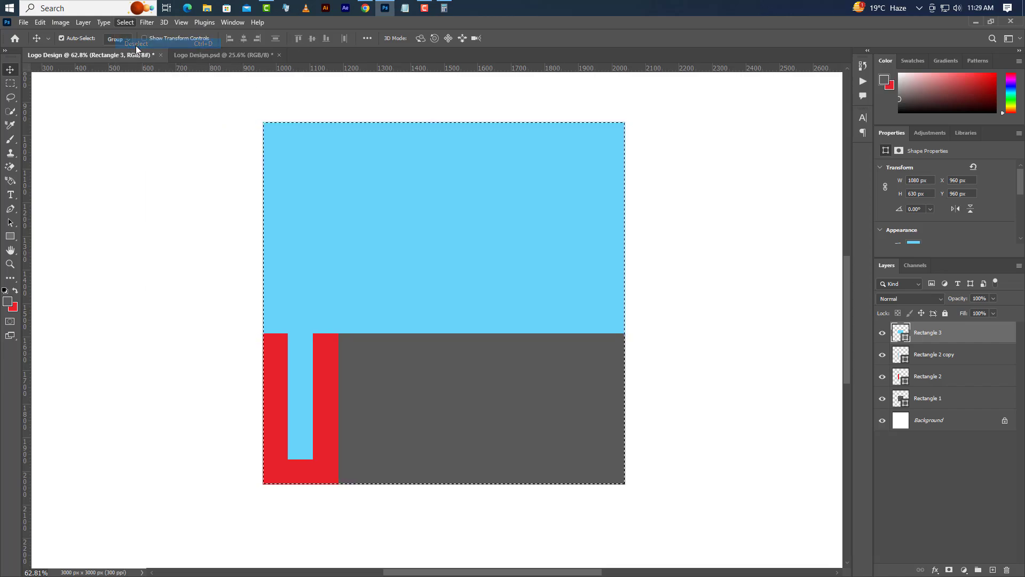
Step: Fill the 1080 by 630 px rectangle with the red (e82229) sampled from the vertical strip
{"action": "double_click", "coordinate": [906, 338]}
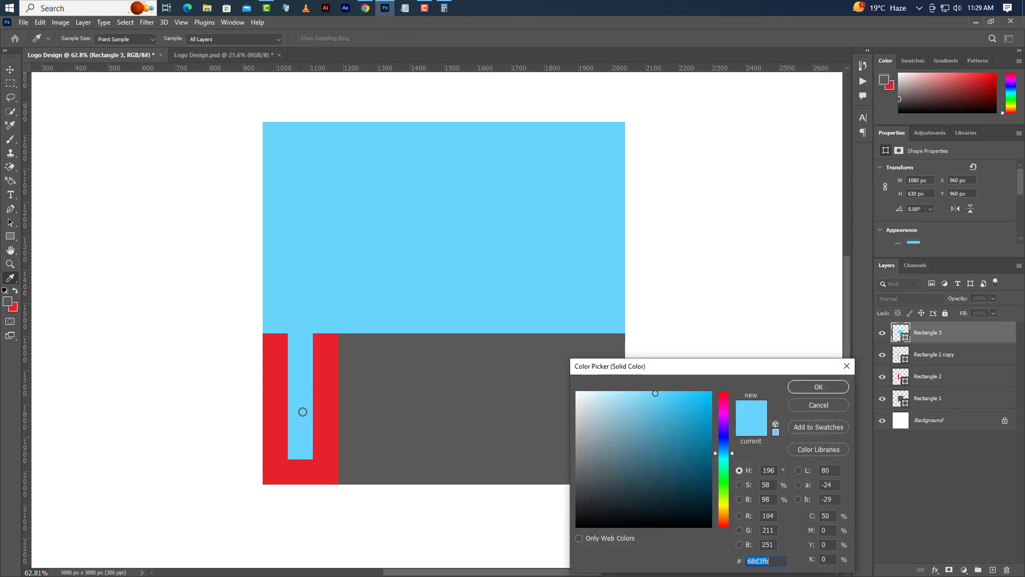
{"action": "left_click", "coordinate": [332, 343]}
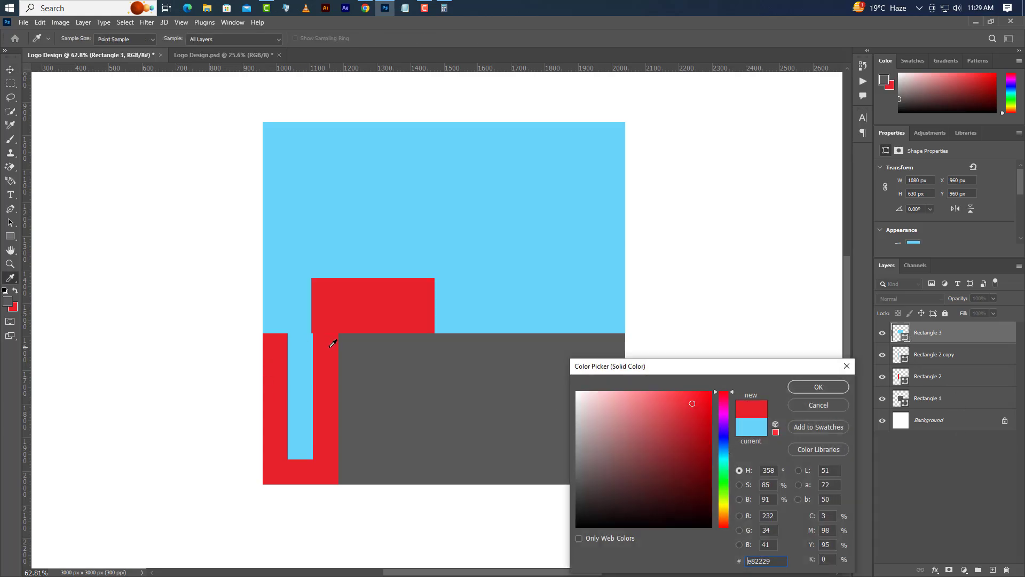
{"action": "left_click", "coordinate": [827, 387]}
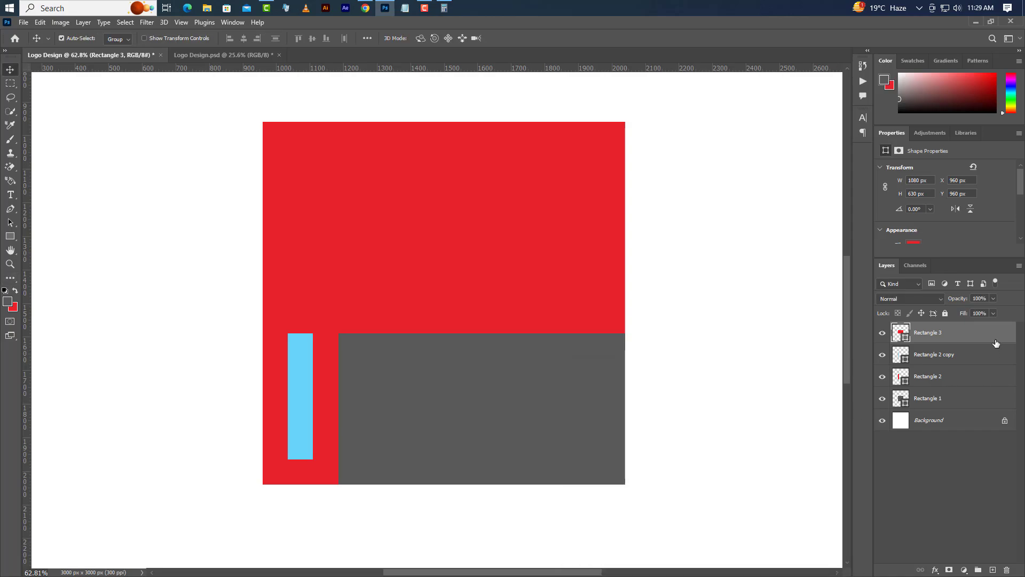
Step: Round only the two right corners of the large red rectangle to a 314 px radius, keeping the left corners square
{"action": "scroll", "coordinate": [938, 222], "scroll_direction": "down", "scroll_amount": 5}
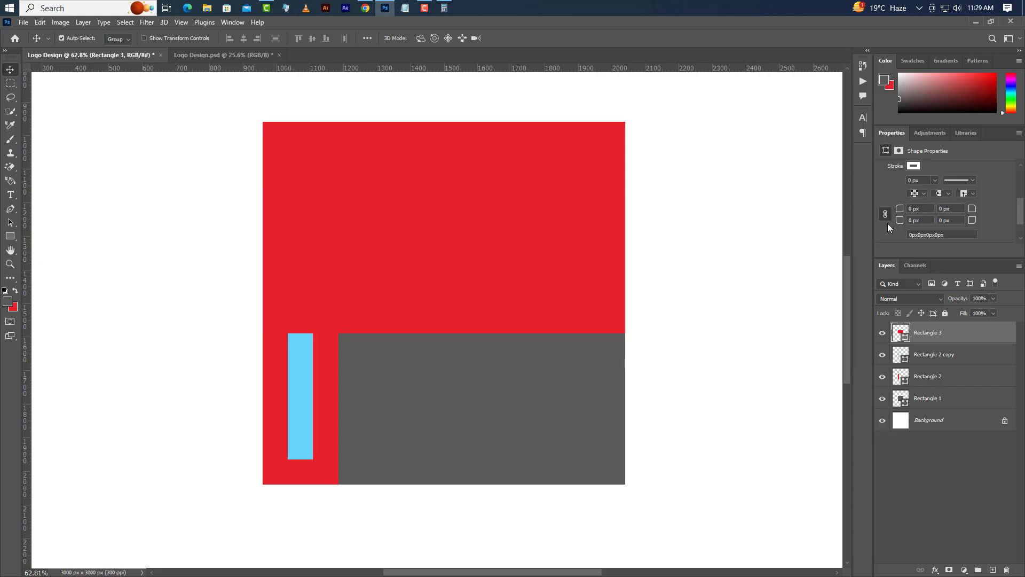
{"action": "left_click", "coordinate": [11, 236]}
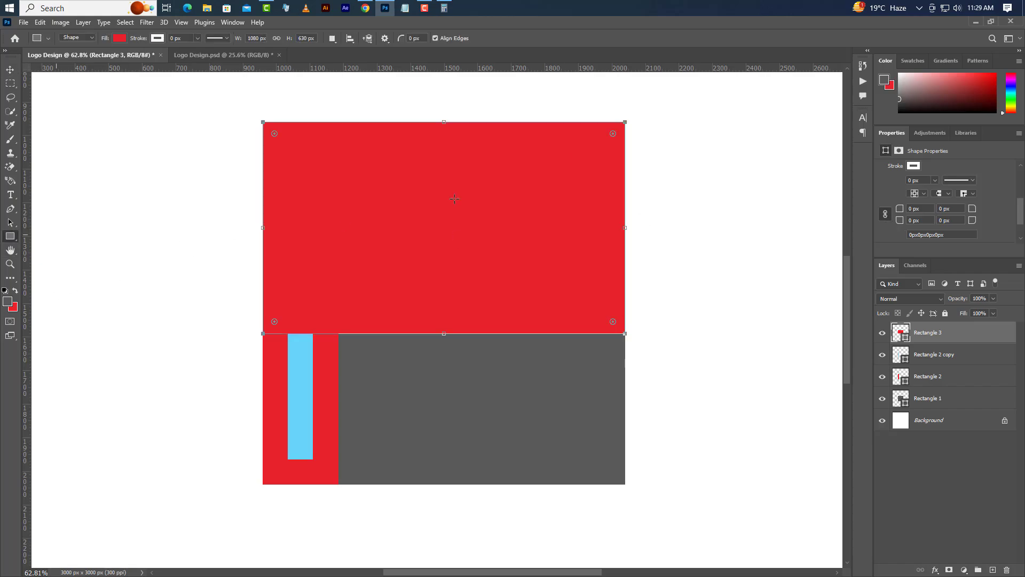
{"action": "left_click_drag", "start_coordinate": [613, 135], "coordinate": [310, 259]}
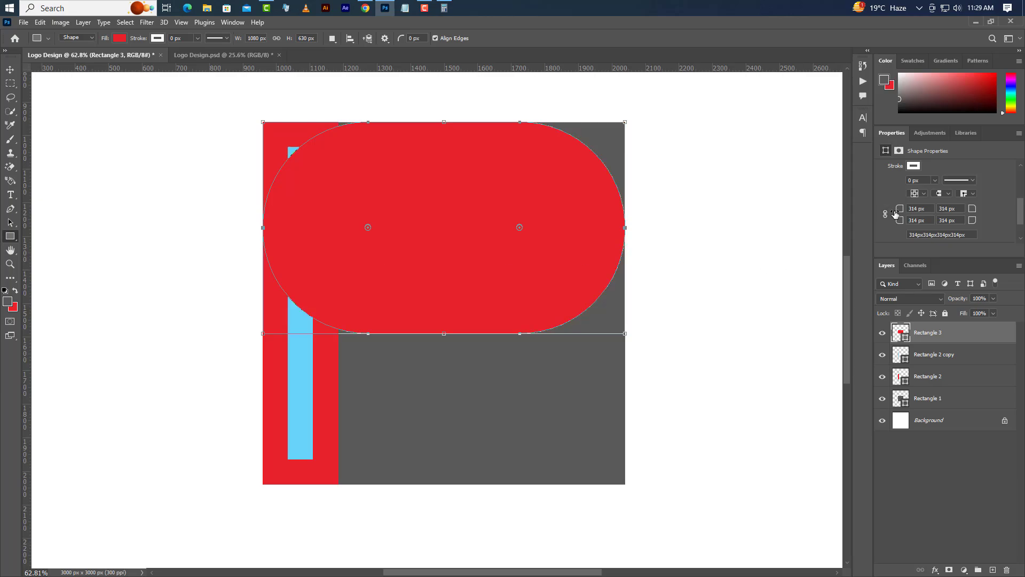
{"action": "left_click_drag", "start_coordinate": [900, 208], "coordinate": [535, 260]}
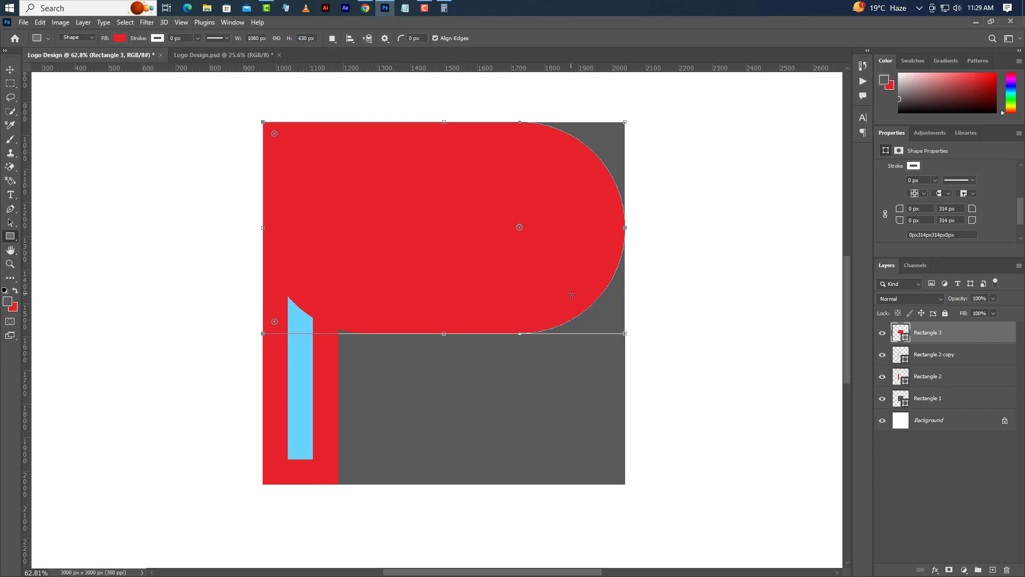
Step: Duplicate the rounded red shape's layer within Logo Design and fill the copy with the inner strip's light blue
{"action": "right_click", "coordinate": [976, 336]}
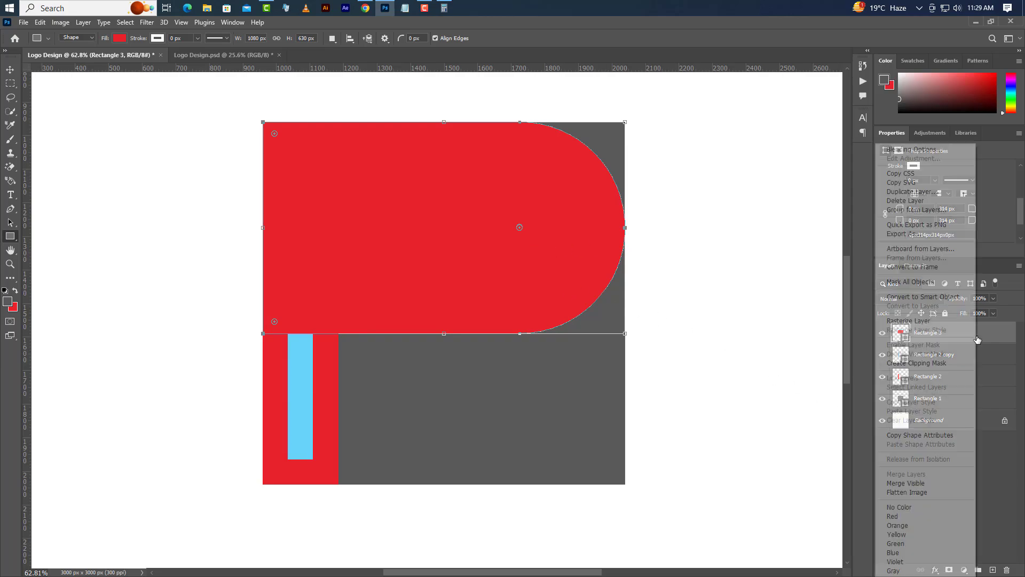
{"action": "left_click", "coordinate": [911, 192]}
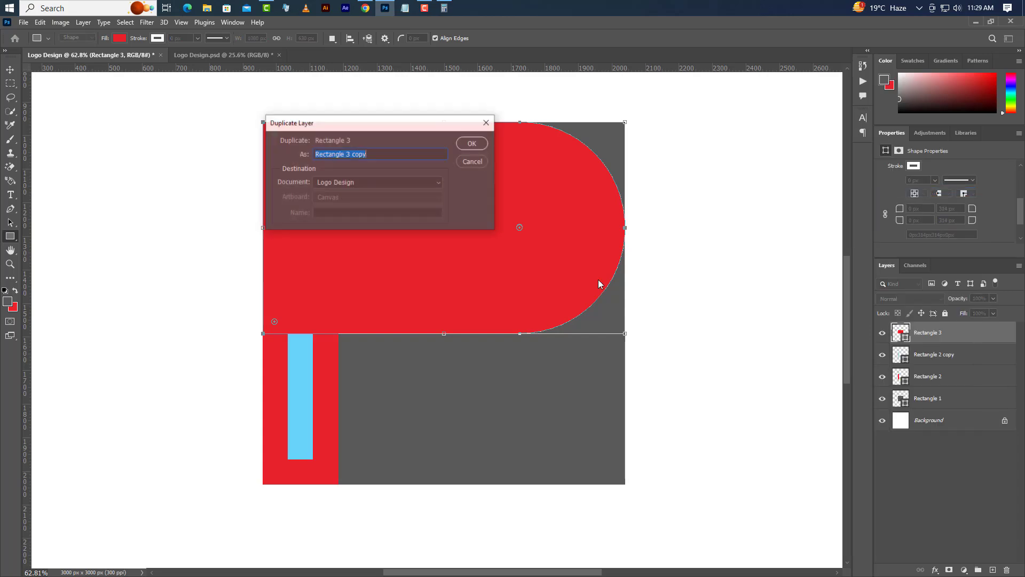
{"action": "left_click", "coordinate": [467, 143]}
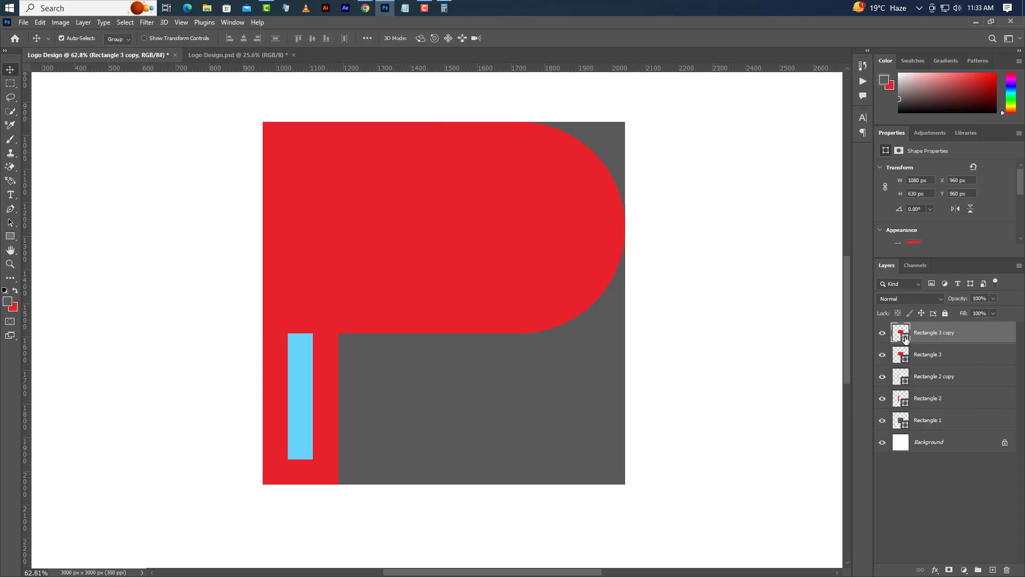
{"action": "double_click", "coordinate": [900, 332]}
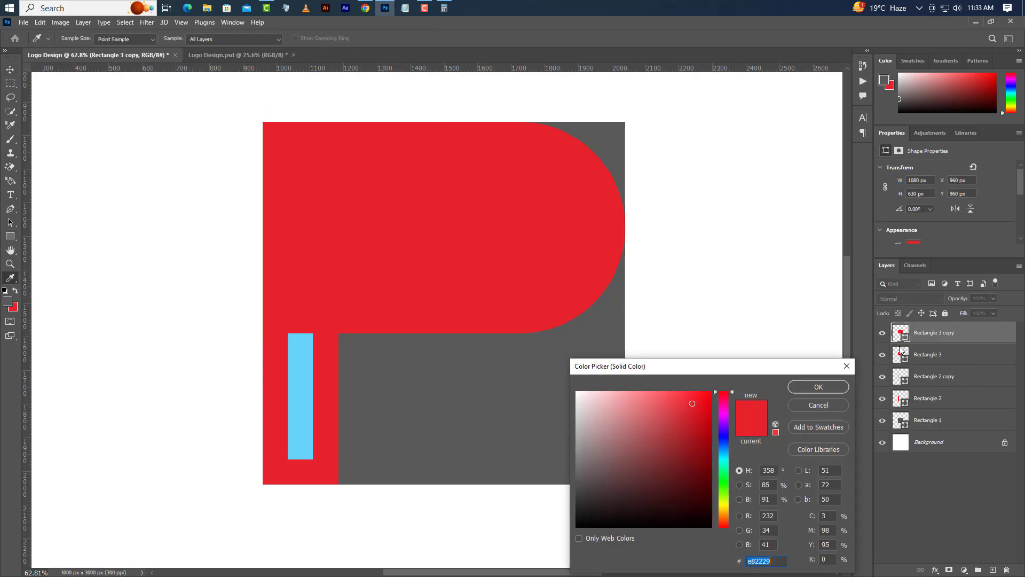
{"action": "left_click", "coordinate": [300, 385]}
{"action": "left_click", "coordinate": [838, 388]}
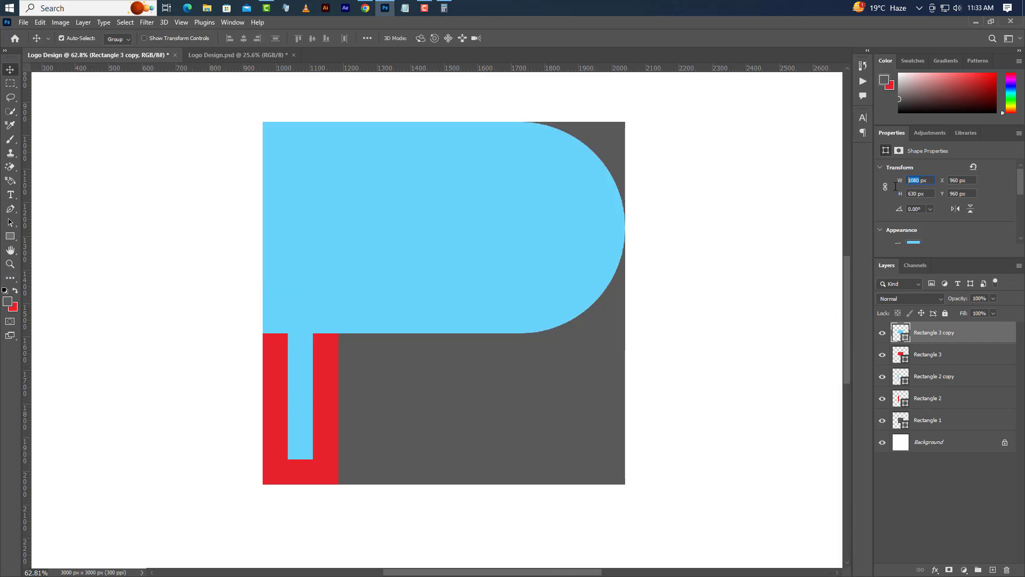
Step: Set the light blue rounded shape's size to 930 px wide and 480 px high
{"action": "type", "text": "930"}
{"action": "key", "text": "Return"}
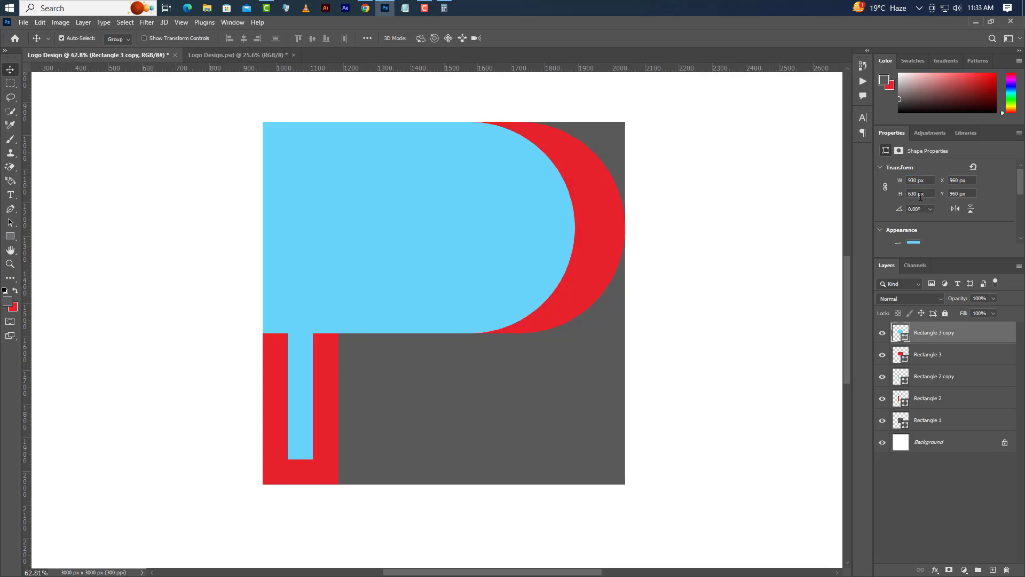
{"action": "type", "text": "48"}
{"action": "key", "text": "Return"}
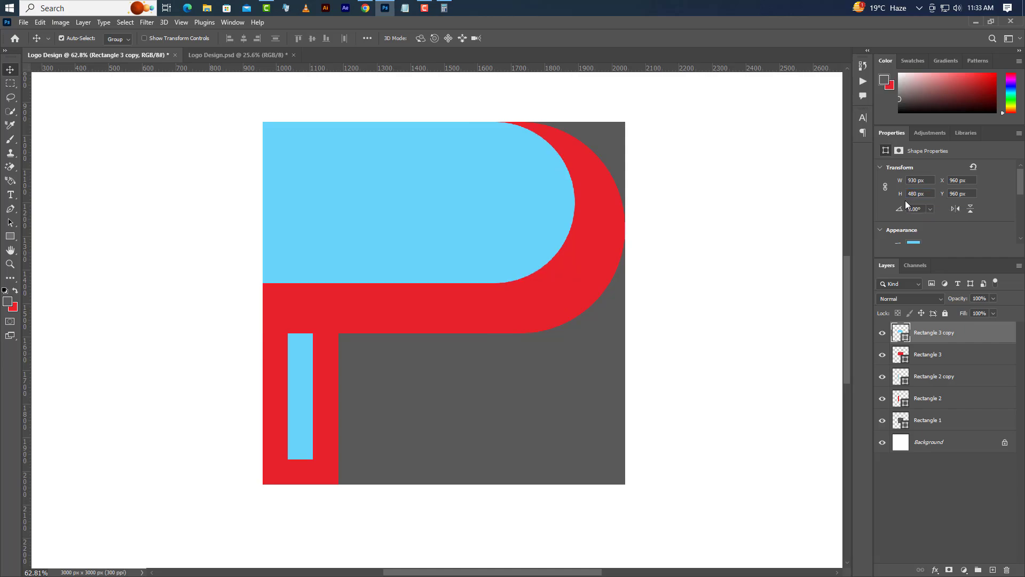
Step: Duplicate the light blue rounded shape's layer and fill the copy with red sampled from the larger shape beneath
{"action": "right_click", "coordinate": [979, 337]}
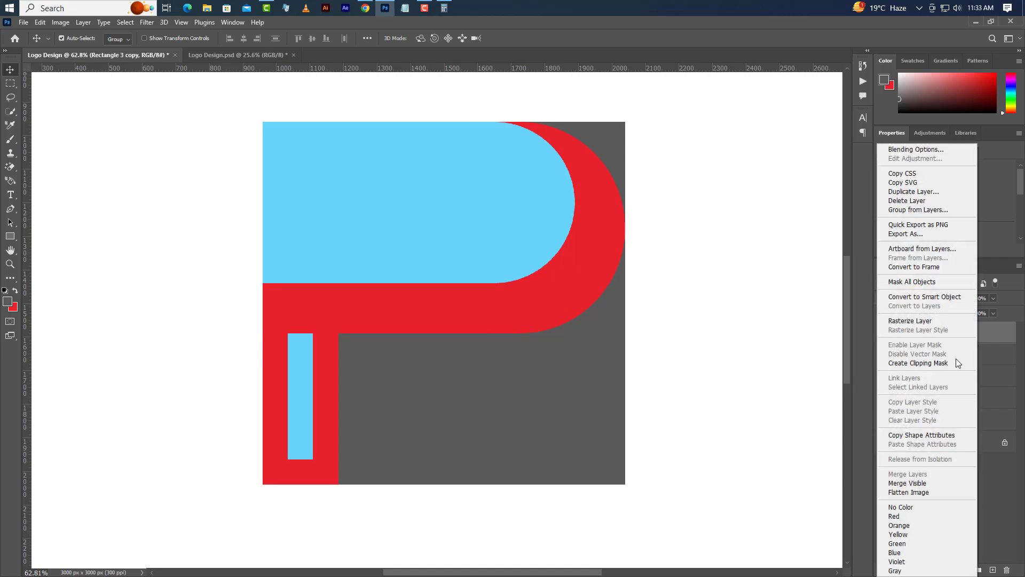
{"action": "left_click", "coordinate": [910, 198]}
{"action": "left_click", "coordinate": [475, 148]}
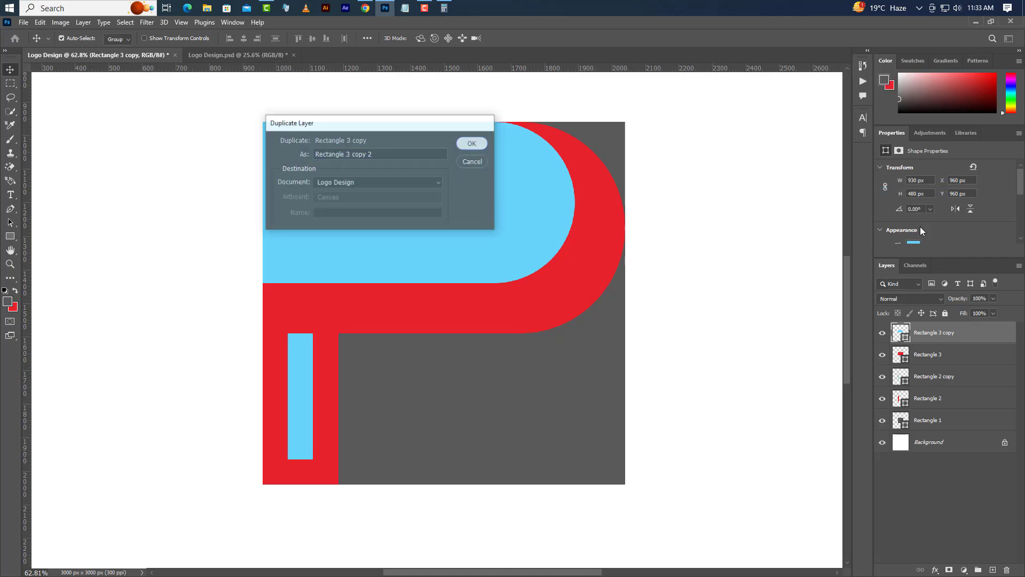
{"action": "double_click", "coordinate": [901, 332]}
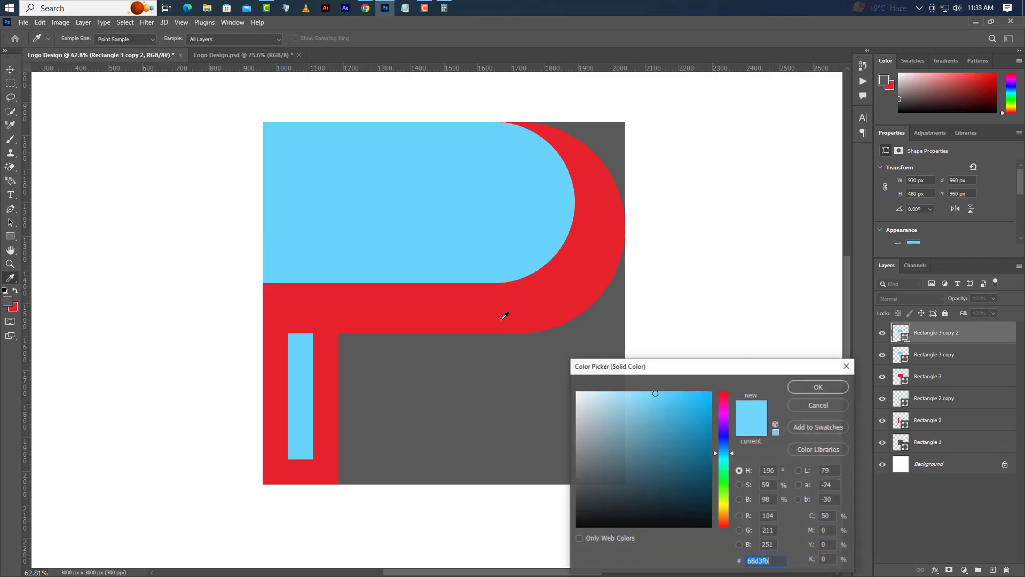
{"action": "left_click", "coordinate": [502, 306]}
{"action": "left_click", "coordinate": [840, 388]}
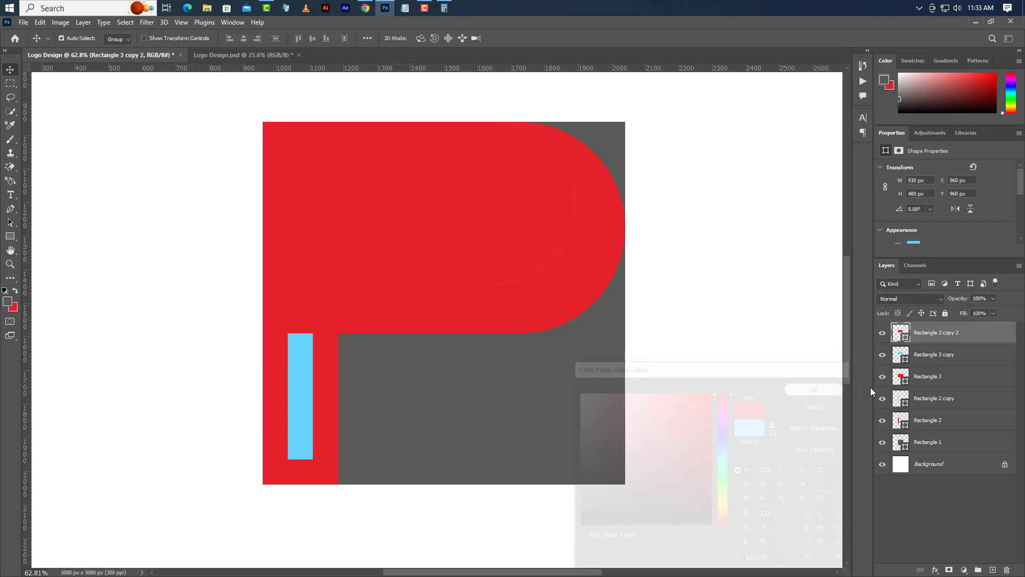
Step: Set the topmost red rounded shape's size to 780 px wide and 330 px high
{"action": "double_click", "coordinate": [908, 181]}
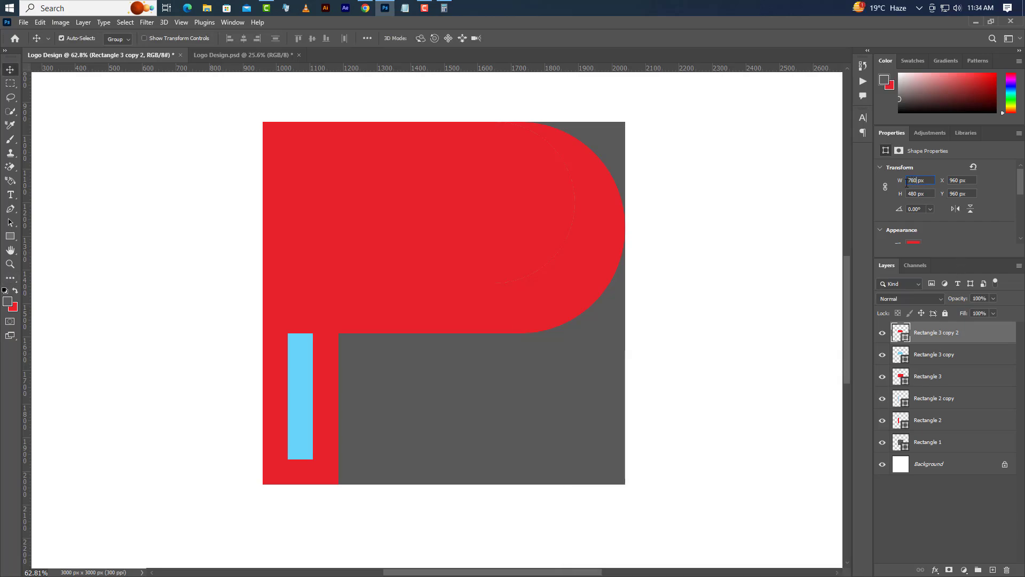
{"action": "key", "text": "Return"}
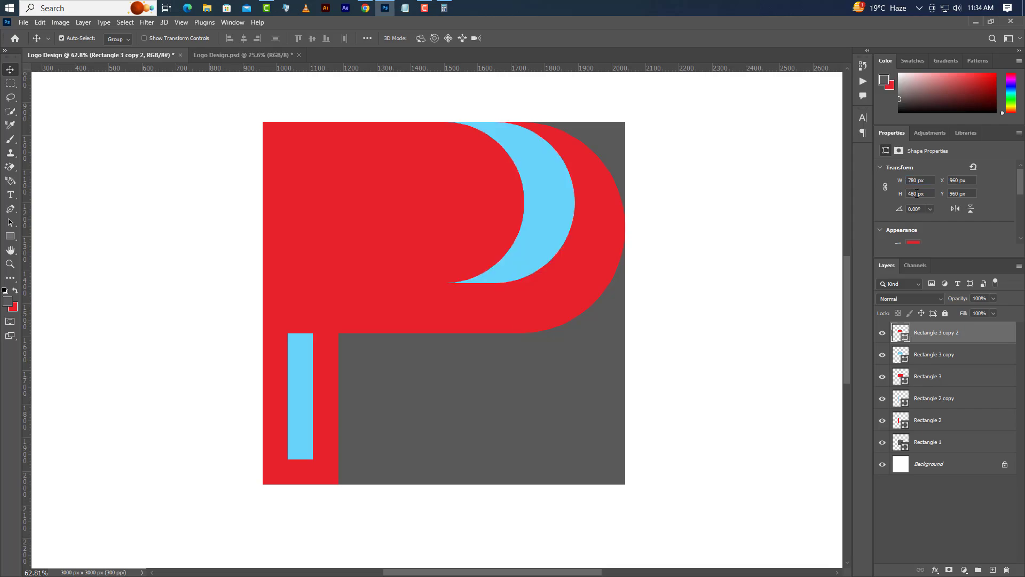
{"action": "type", "text": "330"}
{"action": "key", "text": "Return"}
Step: Duplicate the layer of the 780 by 330 px red rounded shape within the Logo Design document
{"action": "right_click", "coordinate": [982, 332]}
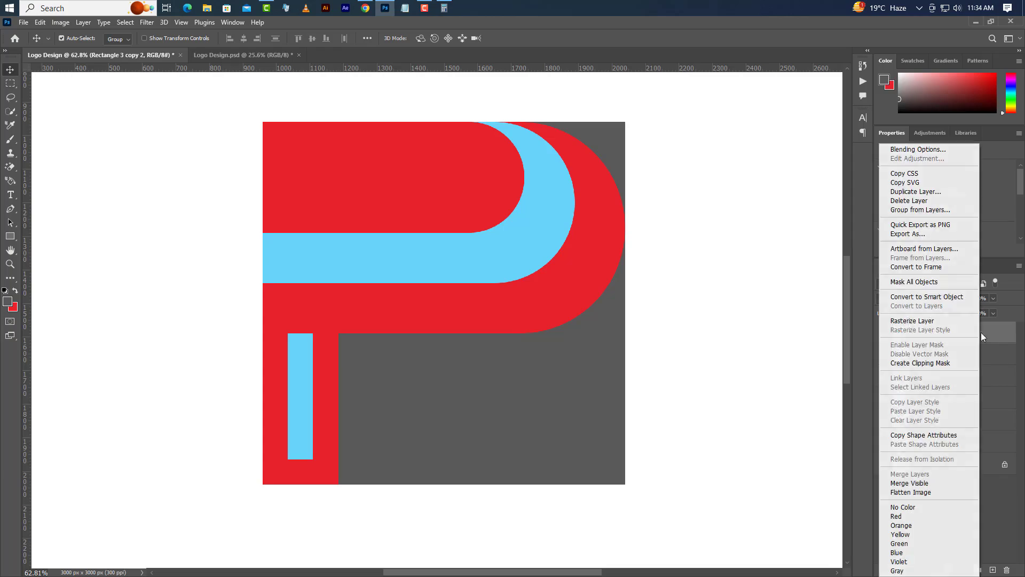
{"action": "left_click", "coordinate": [914, 191]}
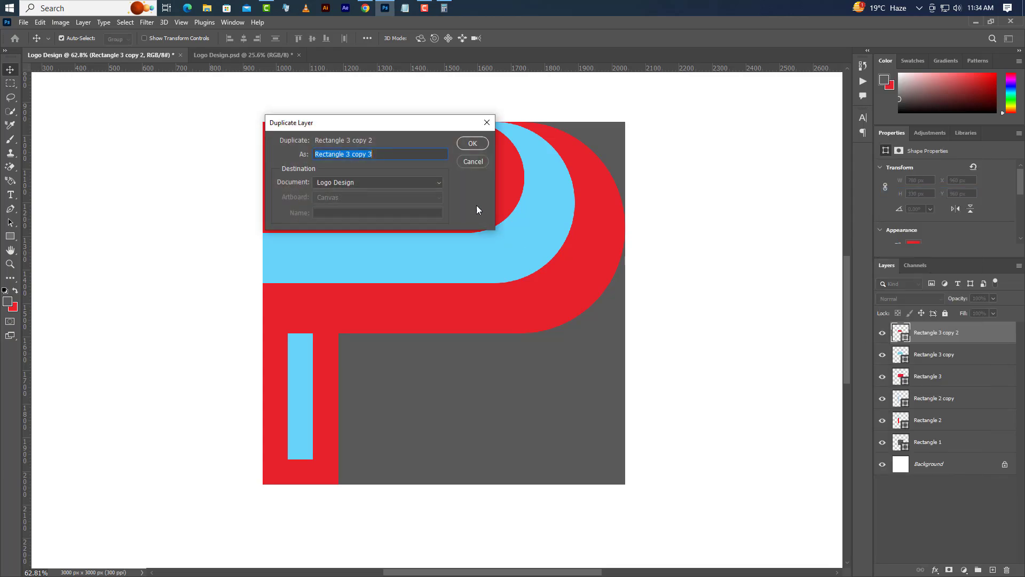
{"action": "left_click", "coordinate": [472, 144]}
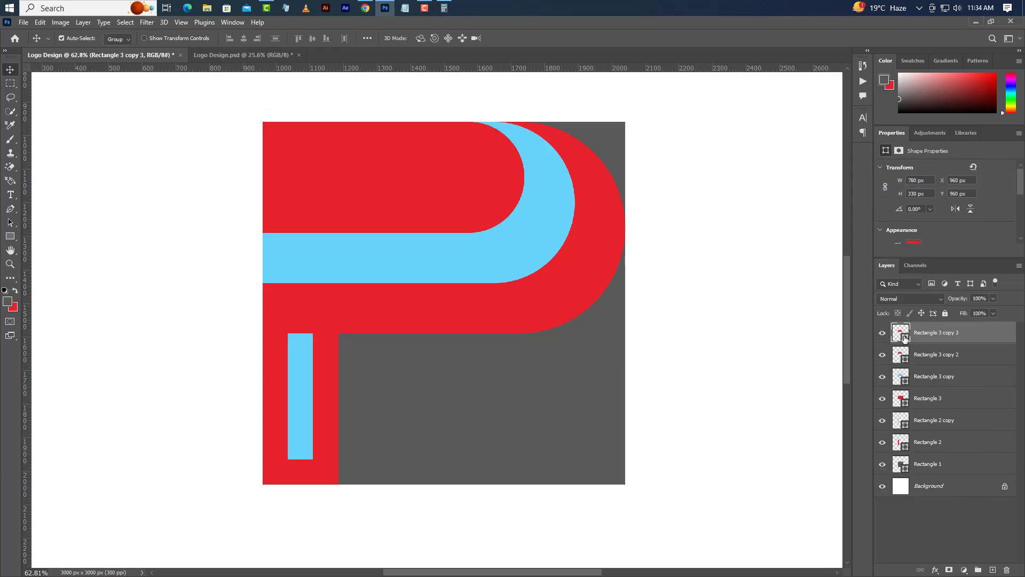
Step: Fill the topmost rounded shape with white and set its size to 630 px wide and 180 px high
{"action": "left_click", "coordinate": [683, 279]}
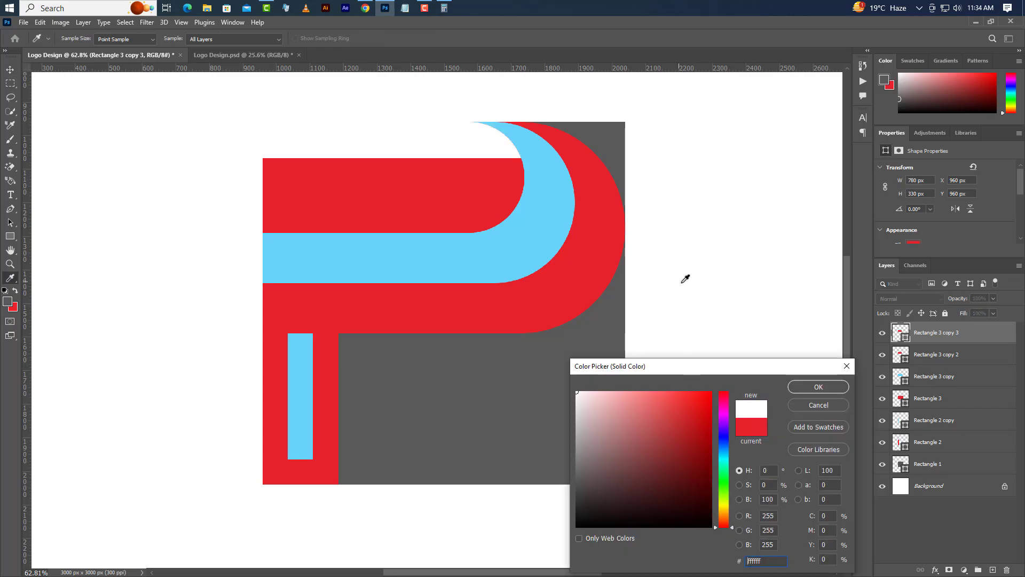
{"action": "left_click", "coordinate": [817, 386]}
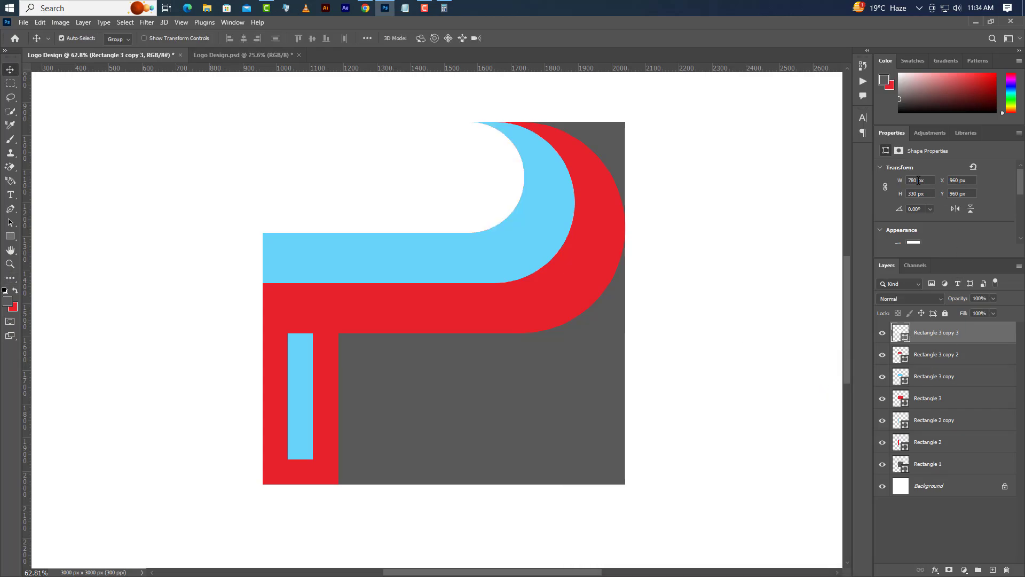
{"action": "type", "text": "6"}
{"action": "type", "text": "0"}
{"action": "key", "text": "Return"}
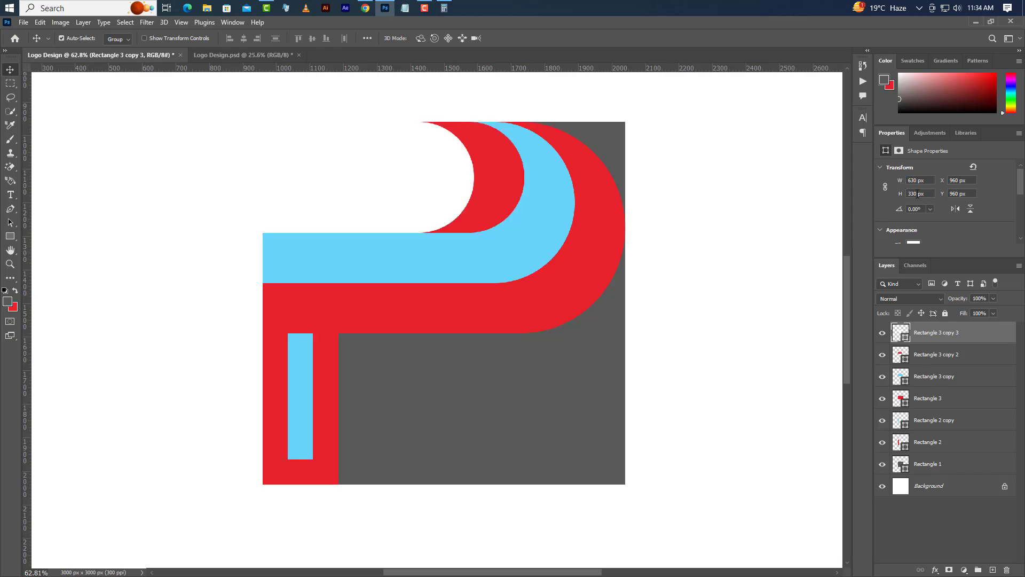
{"action": "type", "text": "18"}
{"action": "key", "text": "Return"}
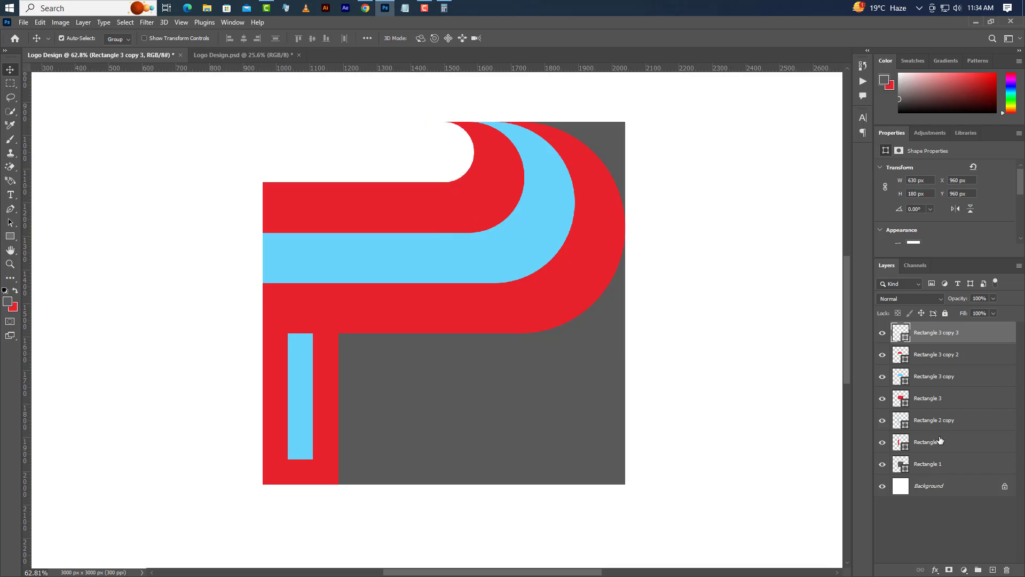
Step: Centre the three inner rounded shapes horizontally and vertically on a selection of the largest red rounded shape, and clear the selection
{"action": "left_click", "coordinate": [905, 404], "text": "ctrl"}
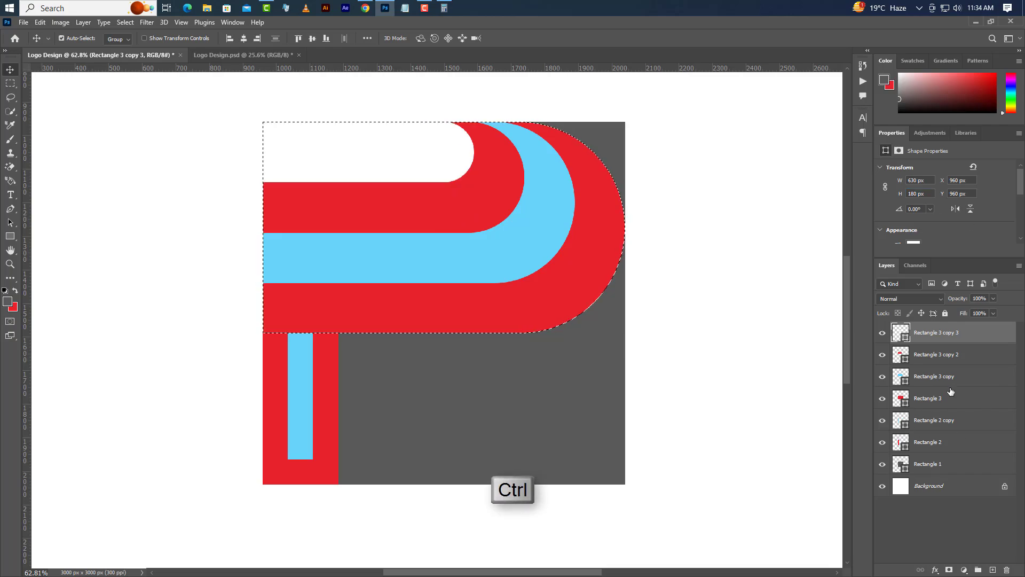
{"action": "left_click", "coordinate": [972, 377]}
{"action": "left_click", "coordinate": [973, 354], "text": "ctrl"}
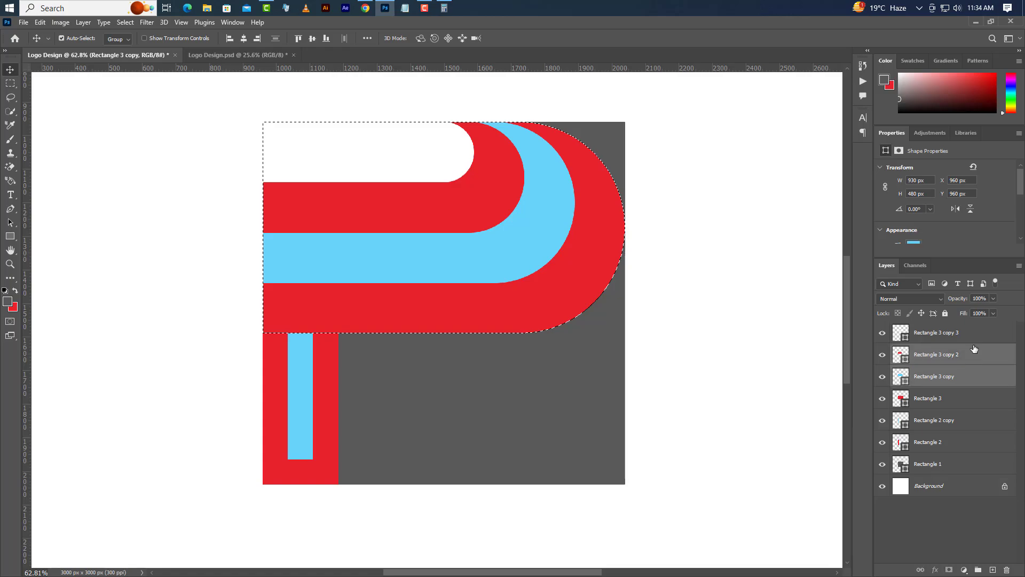
{"action": "left_click", "coordinate": [977, 335], "text": "ctrl"}
{"action": "left_click", "coordinate": [62, 38]}
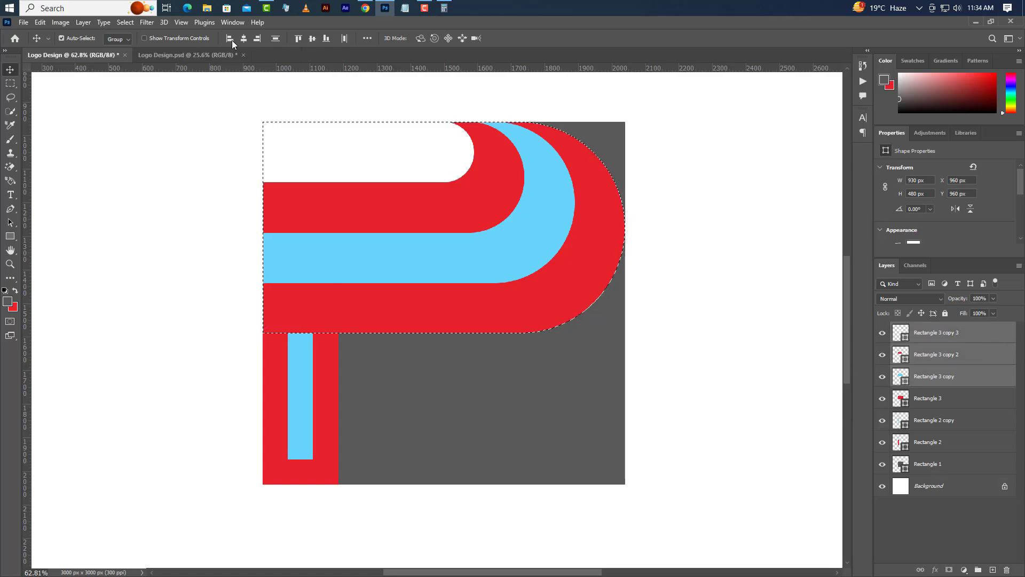
{"action": "left_click", "coordinate": [244, 38]}
{"action": "left_click", "coordinate": [312, 38]}
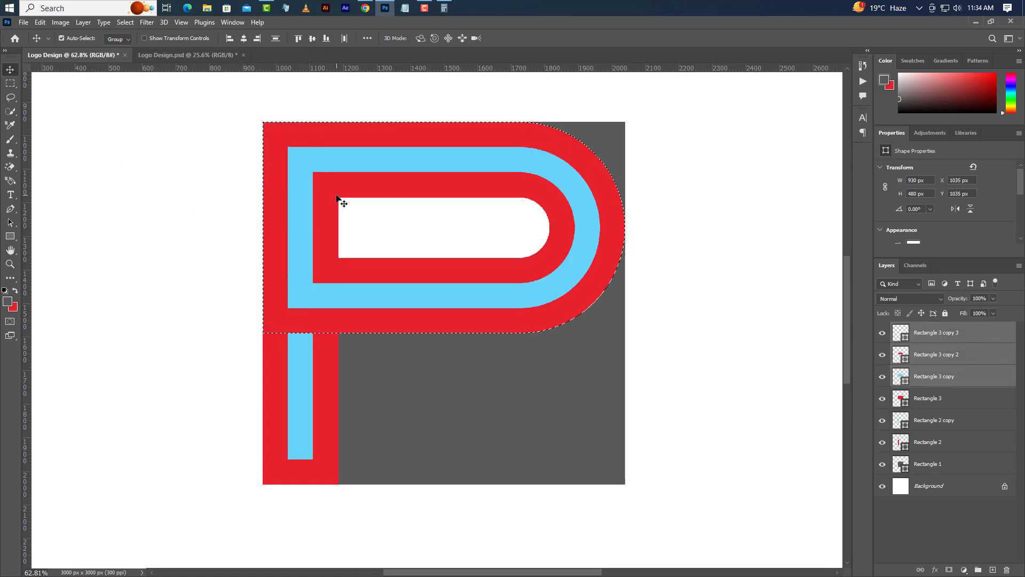
{"action": "left_click", "coordinate": [126, 22]}
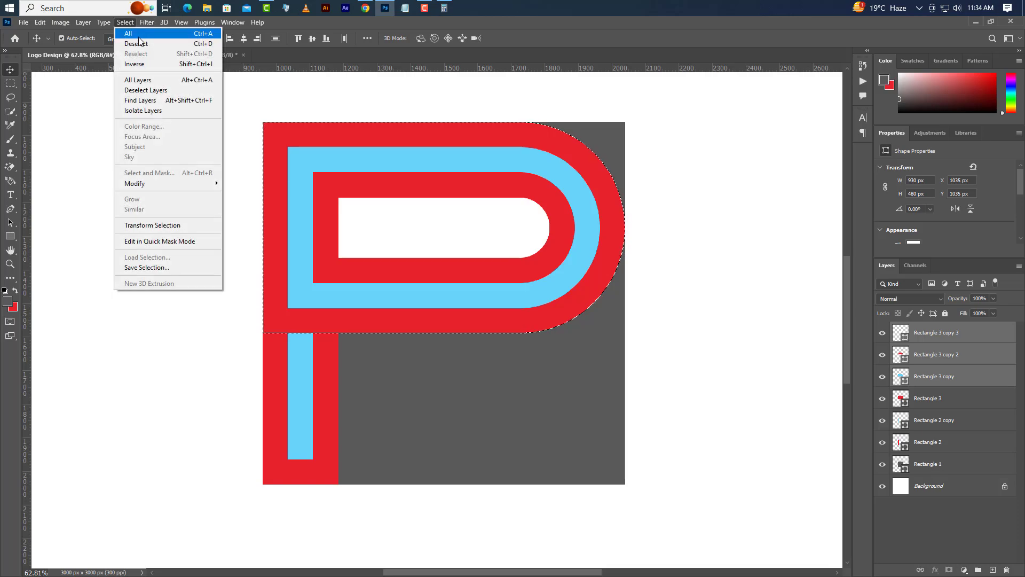
{"action": "left_click", "coordinate": [138, 44]}
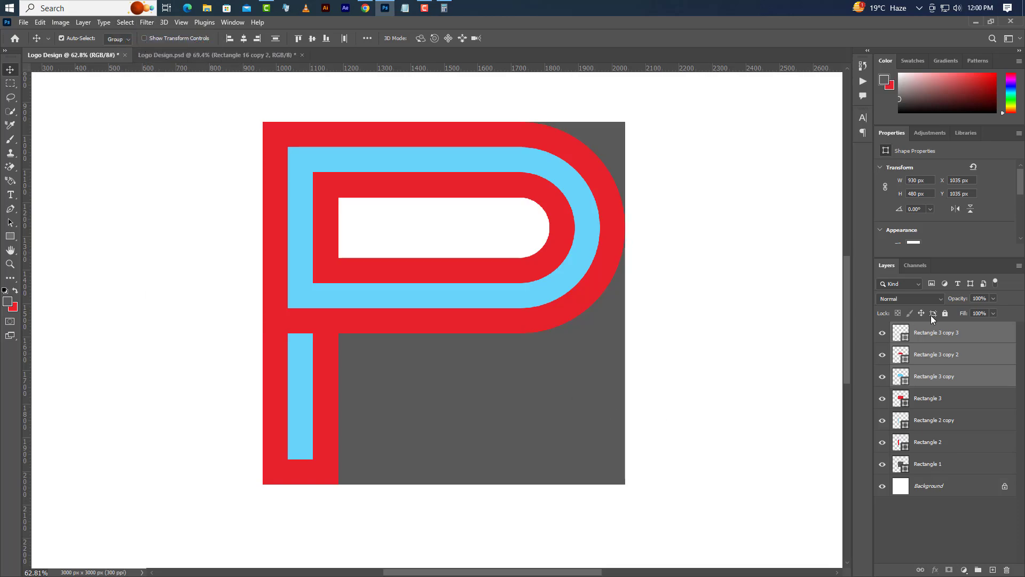
Step: Draw a rectangle on a new top layer over the square's lower part and size it 1080 px wide and 780 px high
{"action": "left_click", "coordinate": [953, 333]}
{"action": "left_click", "coordinate": [993, 570]}
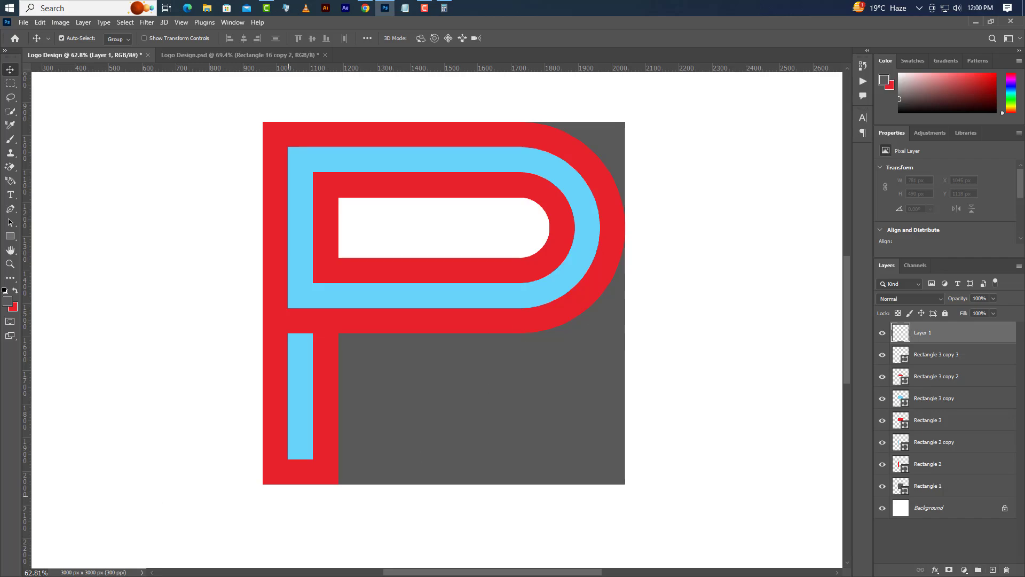
{"action": "left_click", "coordinate": [10, 238]}
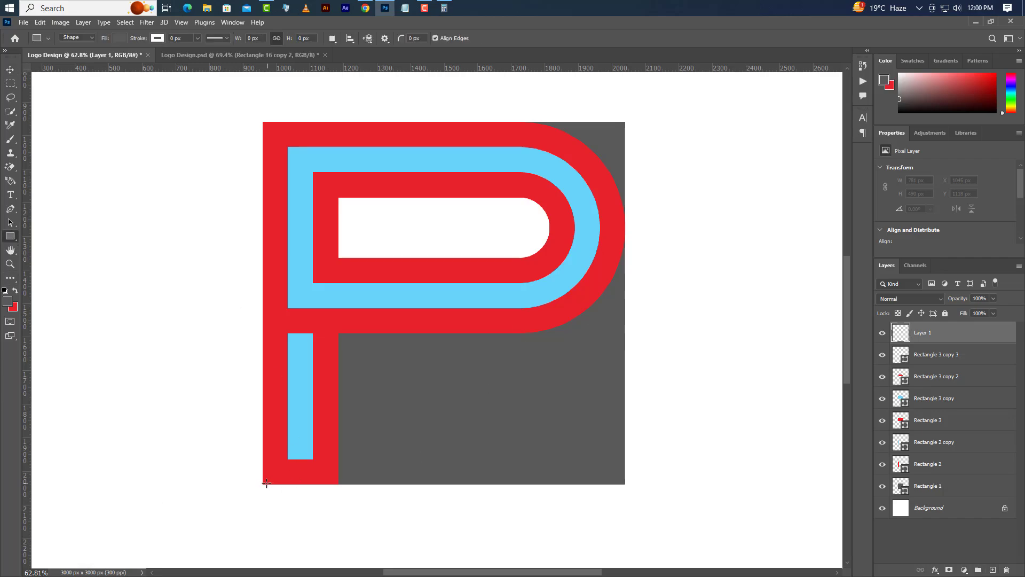
{"action": "left_click_drag", "start_coordinate": [263, 483], "coordinate": [625, 218]}
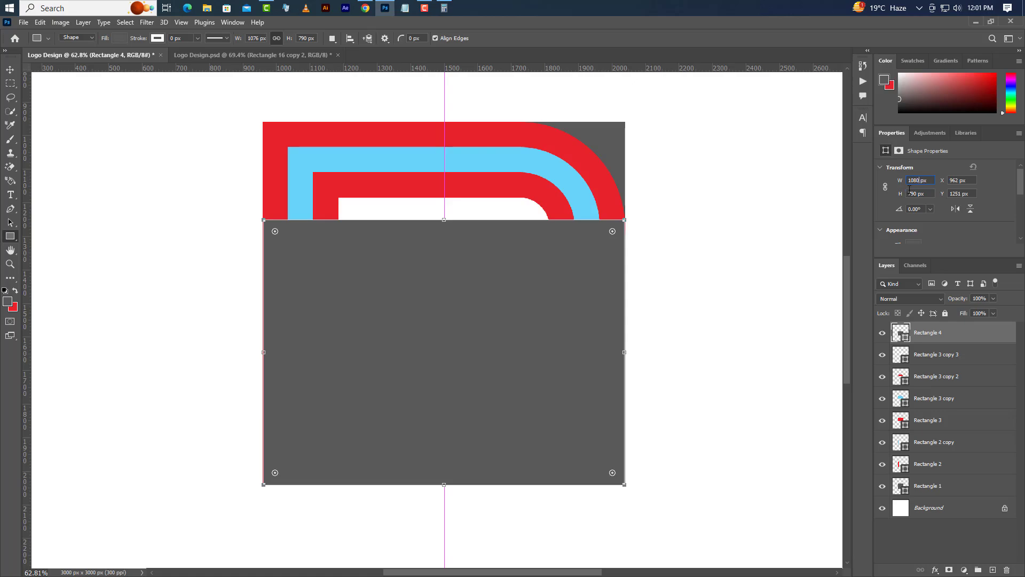
{"action": "key", "text": "Return"}
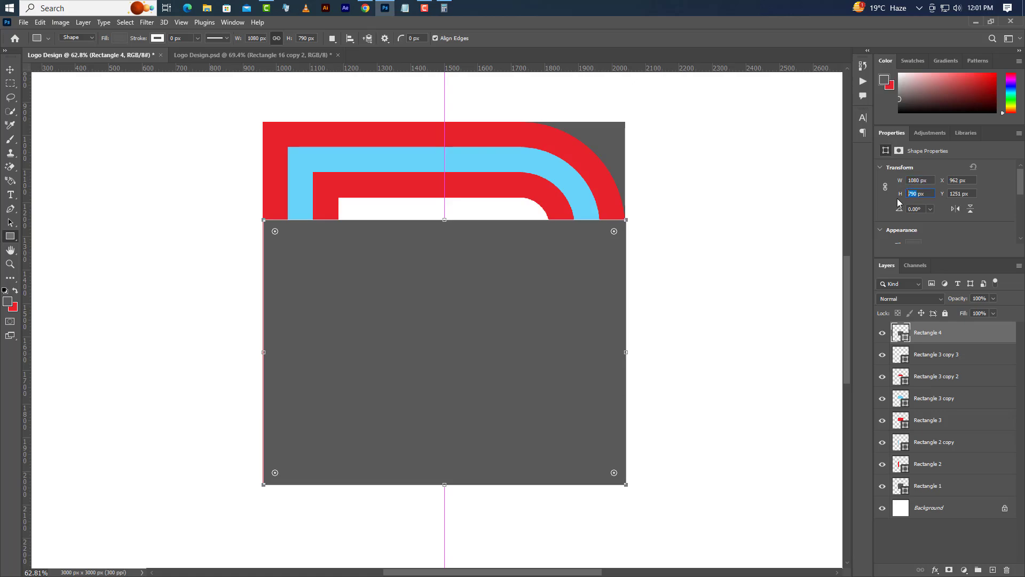
{"action": "key", "text": "Return"}
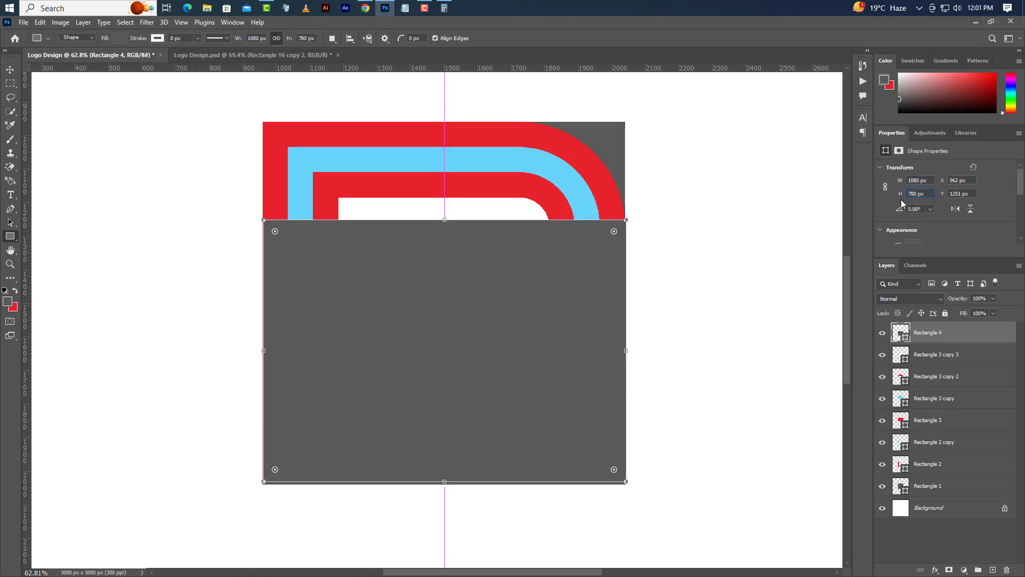
Step: Fill the new 1080 by 780 px rectangle with the red e82229 sampled from the outer rounded shape
{"action": "double_click", "coordinate": [902, 335]}
{"action": "left_click", "coordinate": [597, 165]}
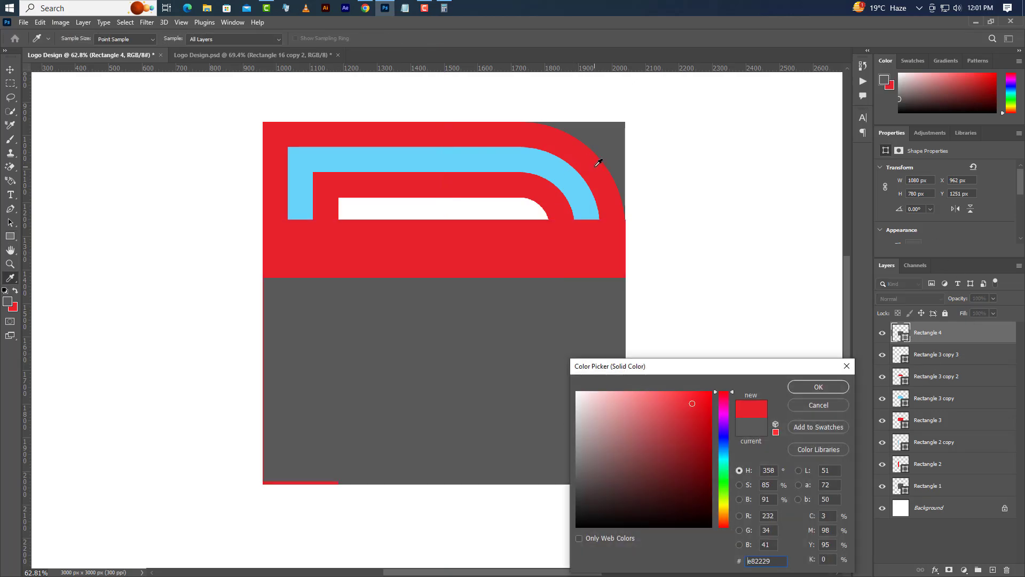
{"action": "left_click", "coordinate": [830, 386]}
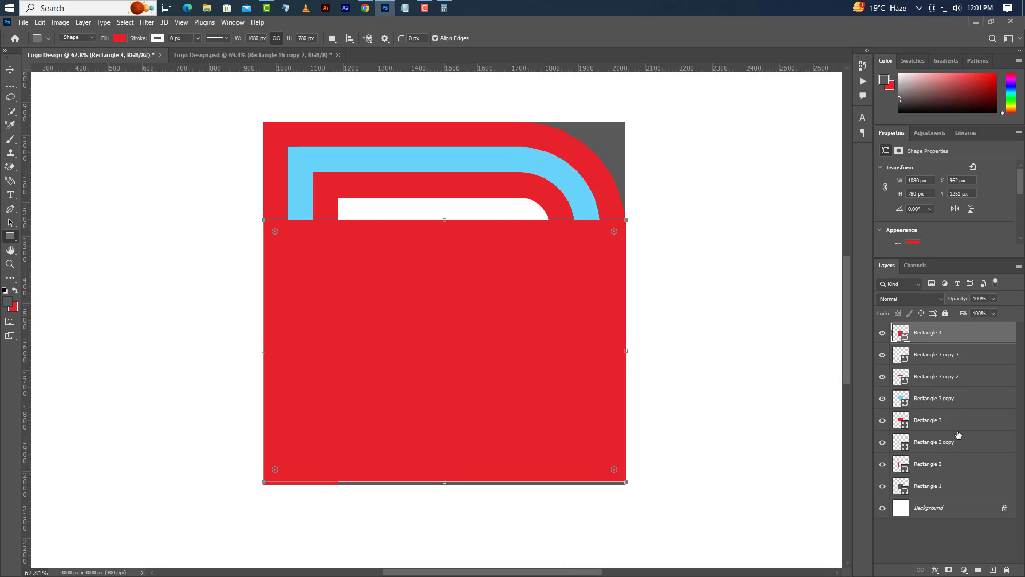
Step: Align the red rectangle to the grey square's horizontal centre and bottom edge using a selection of the square, and clear the selection
{"action": "left_click", "coordinate": [907, 493], "text": "ctrl"}
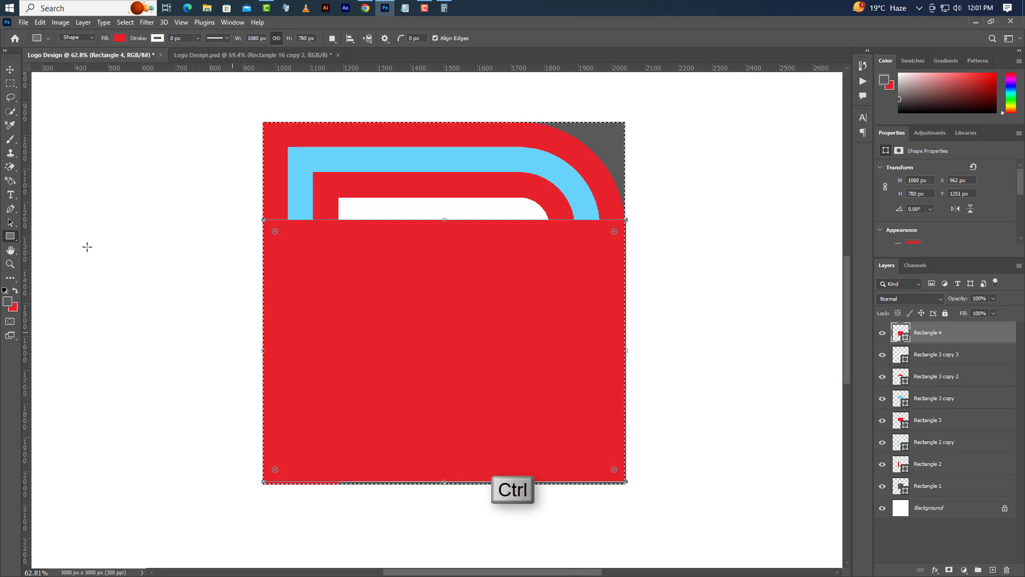
{"action": "left_click", "coordinate": [10, 70]}
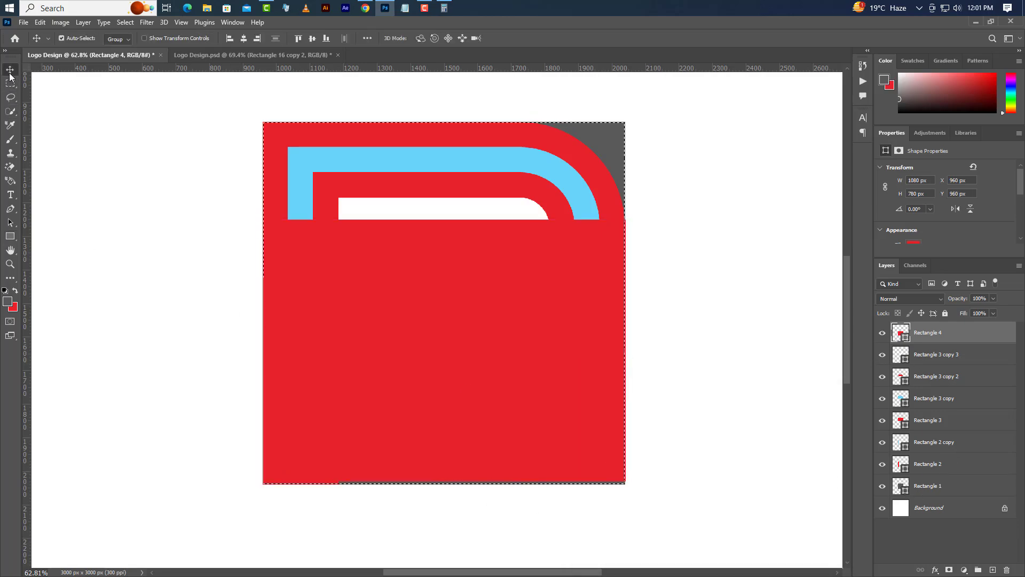
{"action": "left_click", "coordinate": [243, 39]}
{"action": "left_click", "coordinate": [327, 38]}
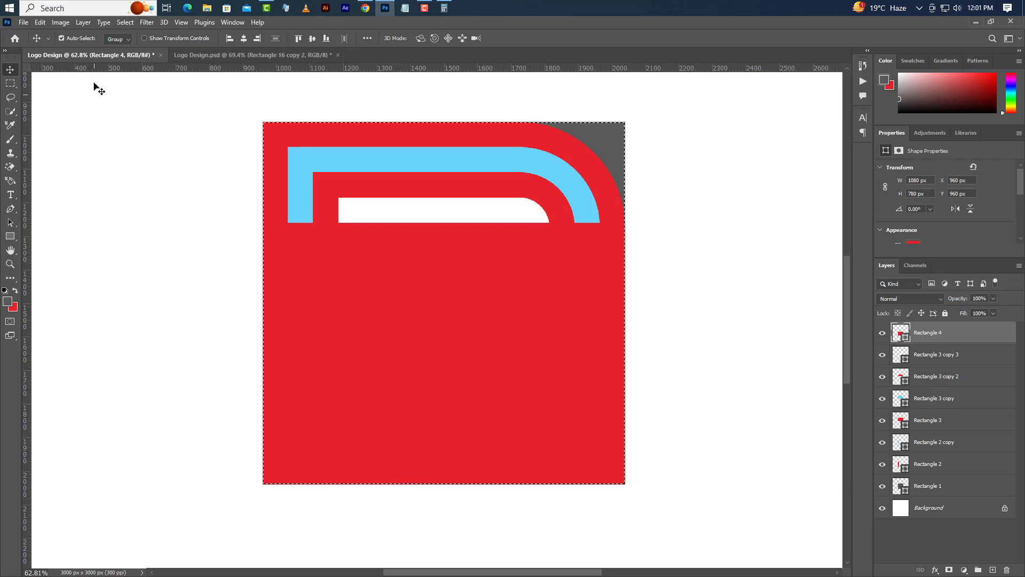
{"action": "left_click", "coordinate": [126, 22]}
{"action": "left_click", "coordinate": [139, 42]}
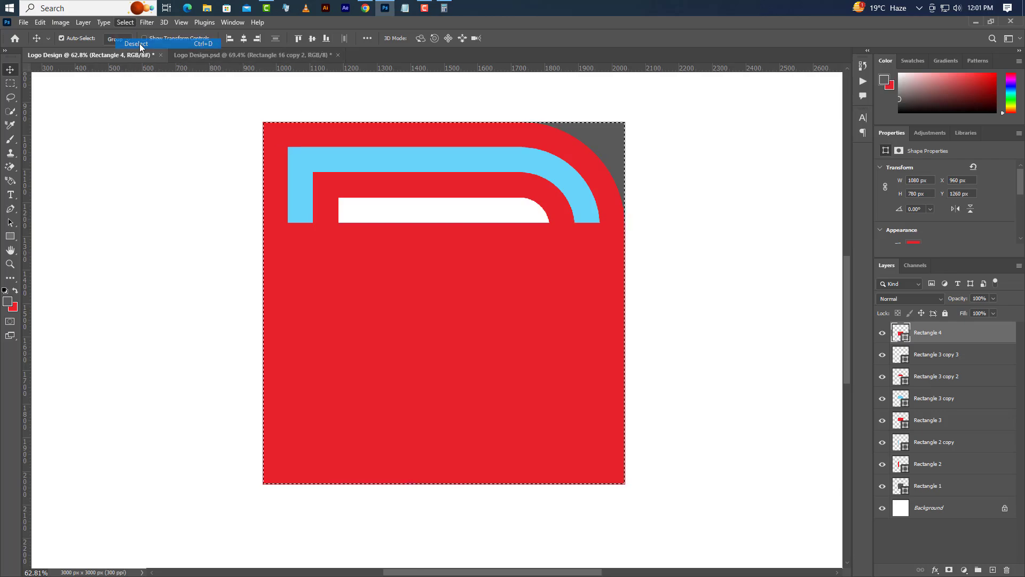
Step: Apply a Perspective transform to the red rectangle, bringing its top corners together at the centre to form a triangle
{"action": "left_click", "coordinate": [43, 22]}
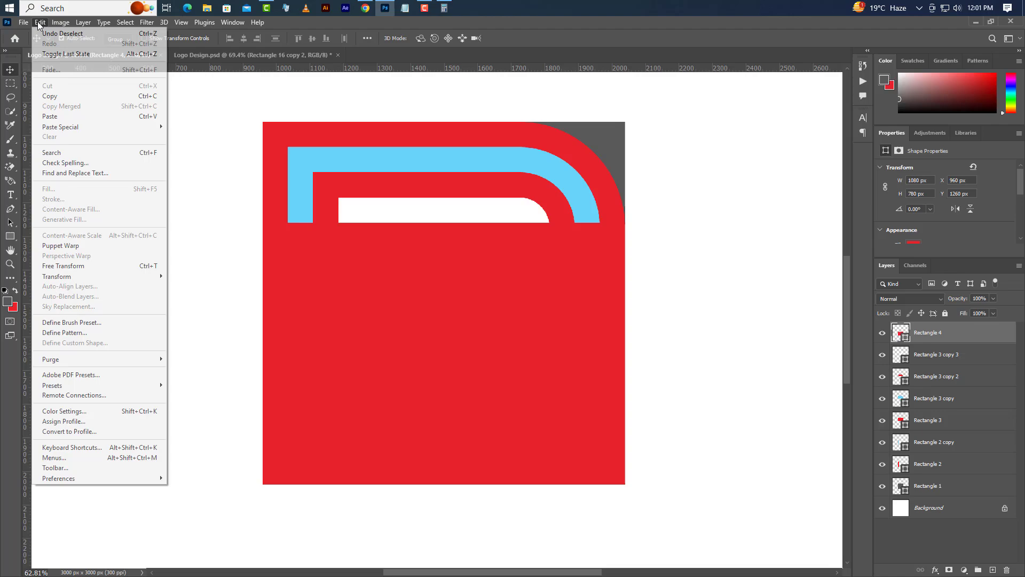
{"action": "left_click", "coordinate": [80, 265]}
{"action": "right_click", "coordinate": [447, 327]}
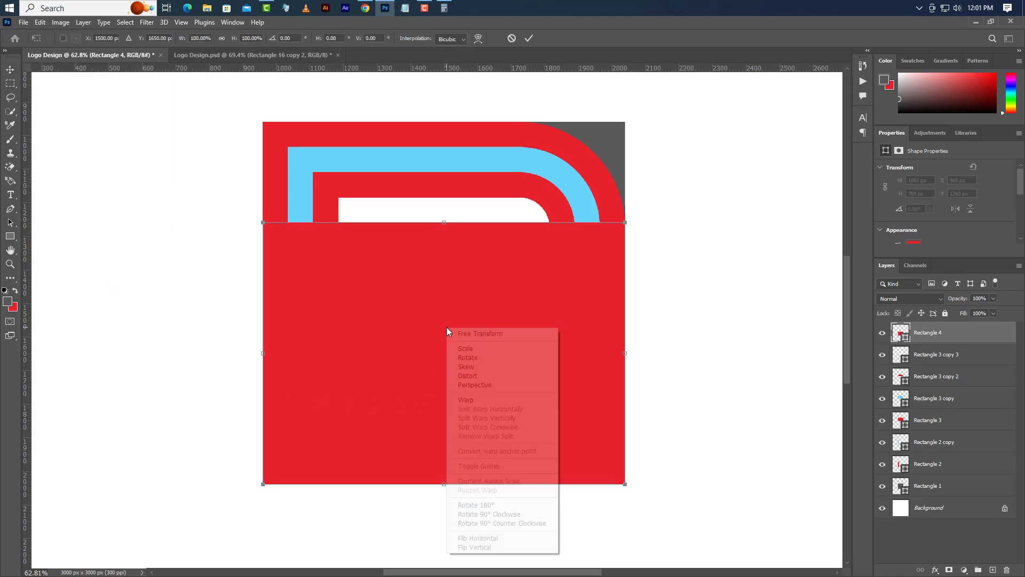
{"action": "left_click", "coordinate": [488, 384]}
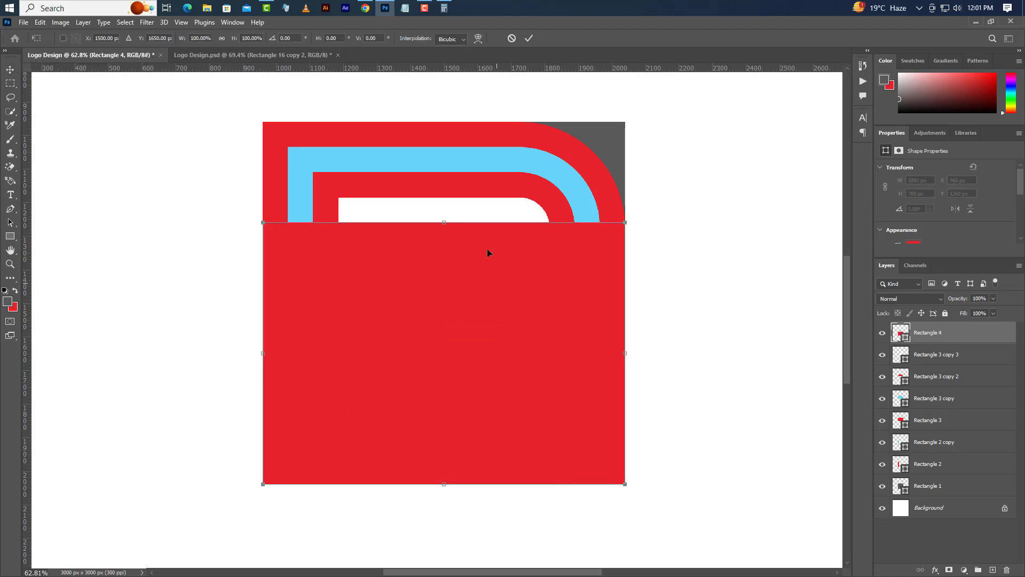
{"action": "scroll", "coordinate": [487, 248], "scroll_direction": "up", "scroll_amount": 5}
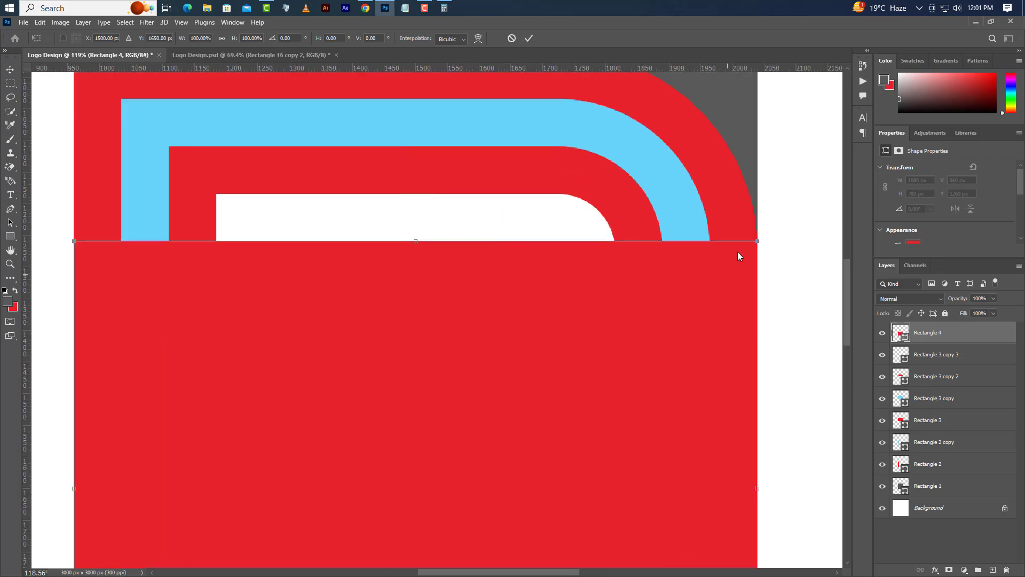
{"action": "left_click_drag", "start_coordinate": [759, 244], "coordinate": [421, 249]}
{"action": "scroll", "coordinate": [415, 245], "scroll_direction": "up", "scroll_amount": 7}
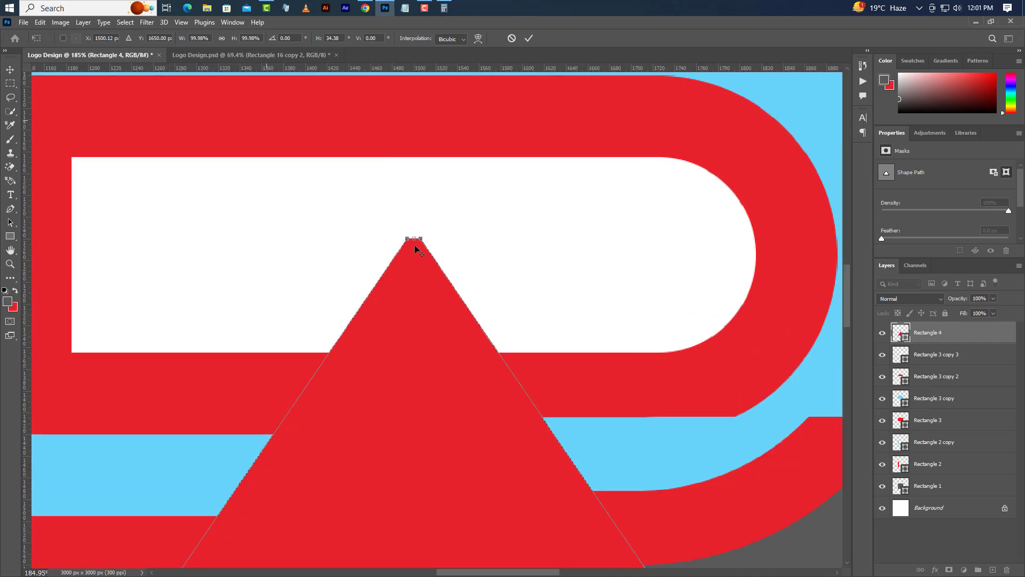
{"action": "scroll", "coordinate": [421, 245], "scroll_direction": "up", "scroll_amount": 5}
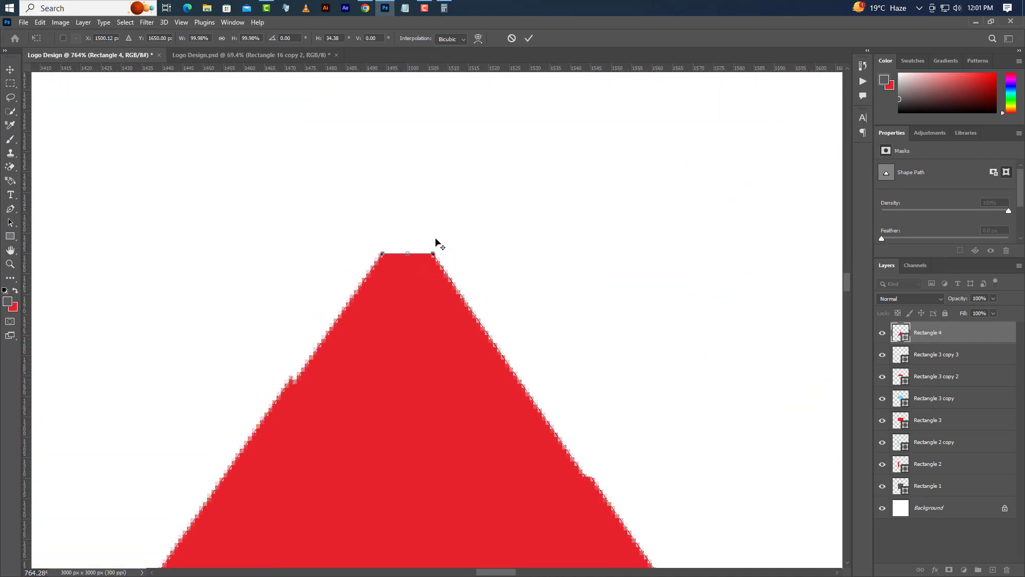
{"action": "left_click_drag", "start_coordinate": [430, 256], "coordinate": [410, 255]}
{"action": "scroll", "coordinate": [430, 236], "scroll_direction": "down", "scroll_amount": 12}
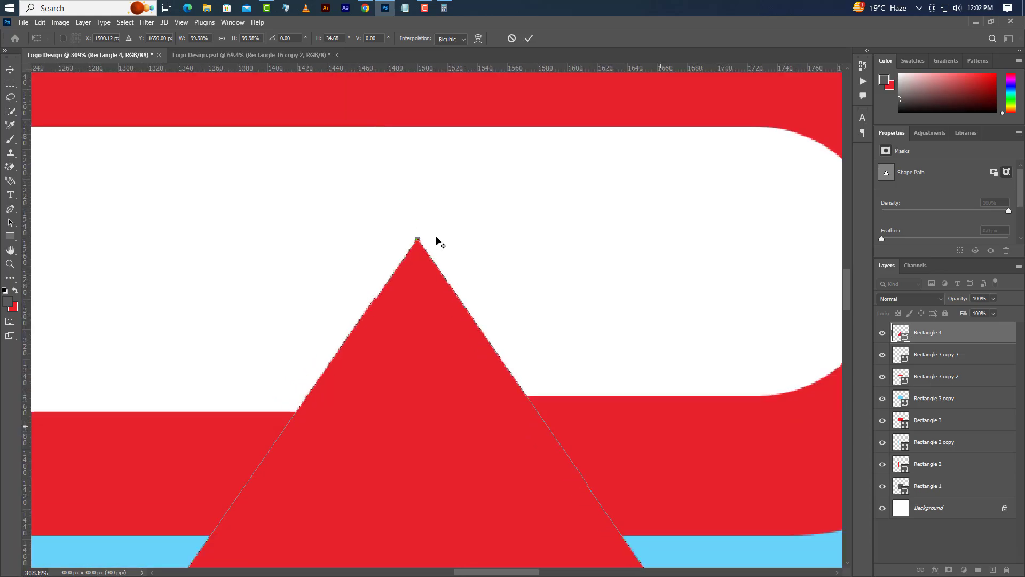
{"action": "scroll", "coordinate": [436, 241], "scroll_direction": "down", "scroll_amount": 4}
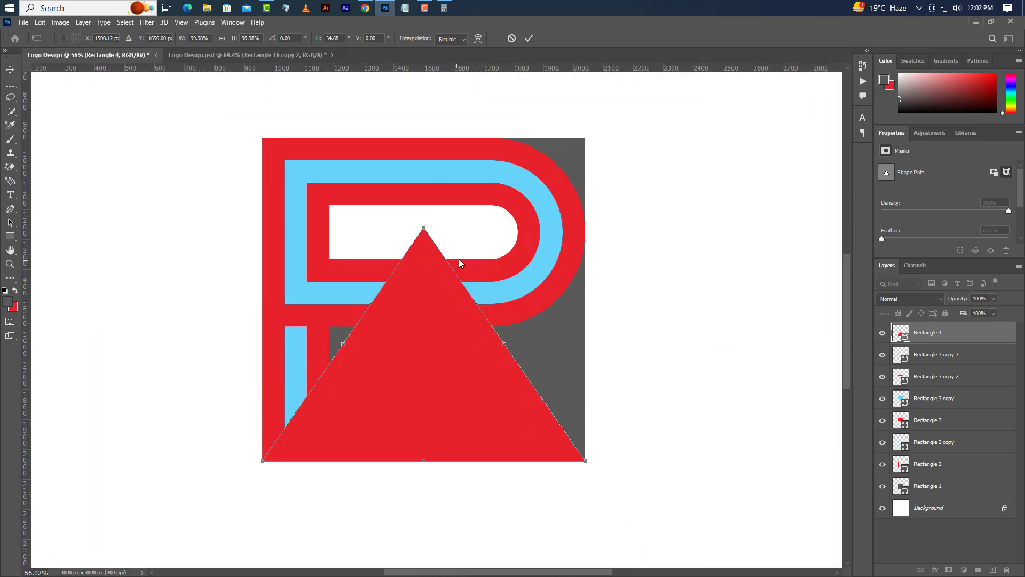
{"action": "left_click", "coordinate": [531, 40]}
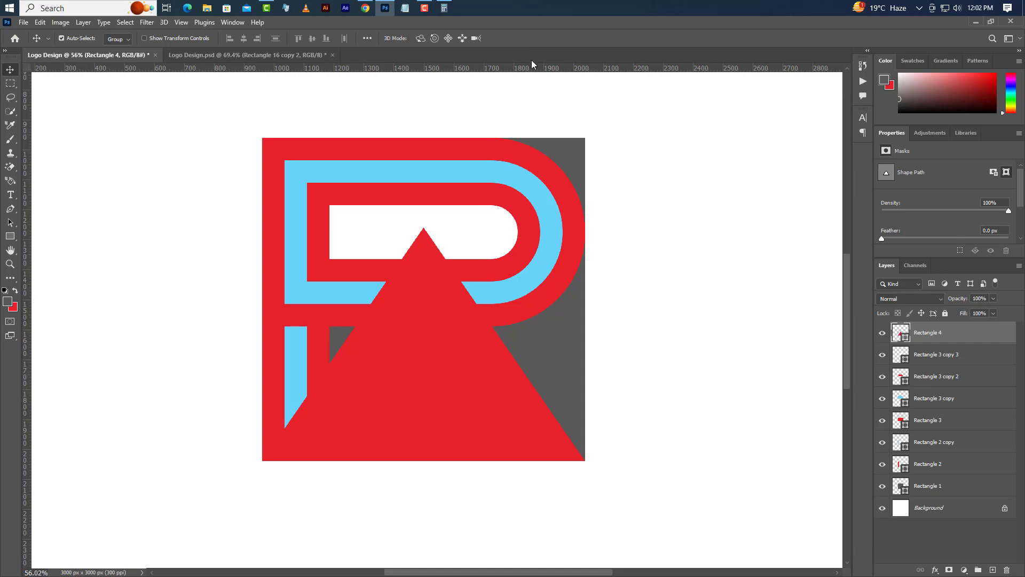
Step: Move the red triangle's layer directly above the grey square's layer and duplicate it within the Logo Design document
{"action": "left_click_drag", "start_coordinate": [991, 340], "coordinate": [965, 475]}
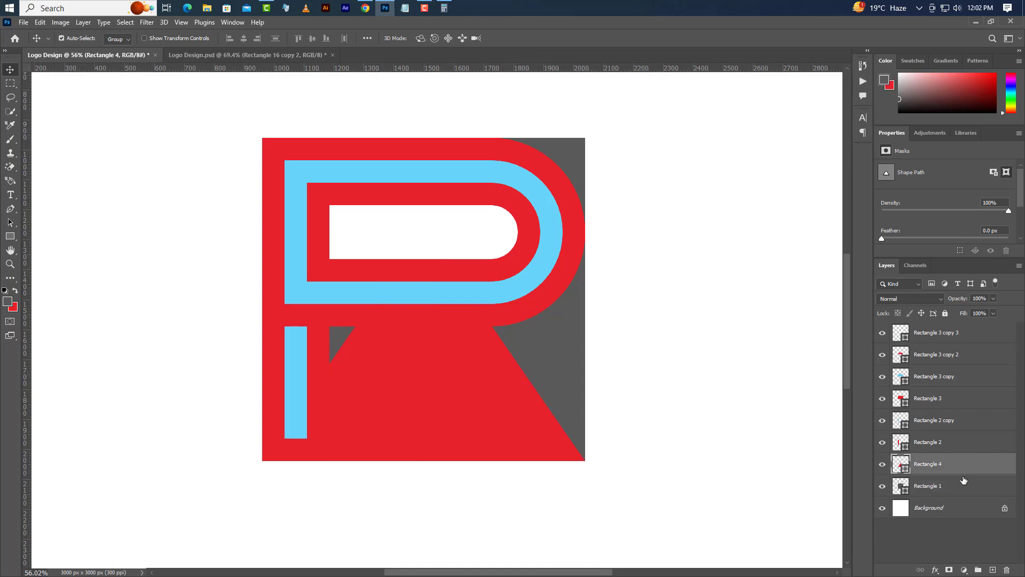
{"action": "right_click", "coordinate": [1000, 468]}
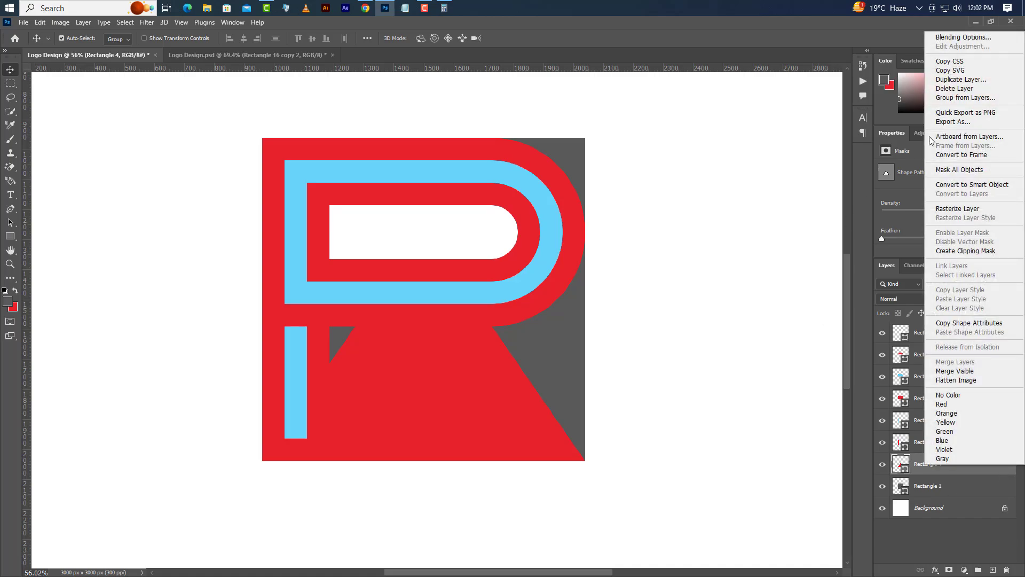
{"action": "left_click", "coordinate": [961, 79]}
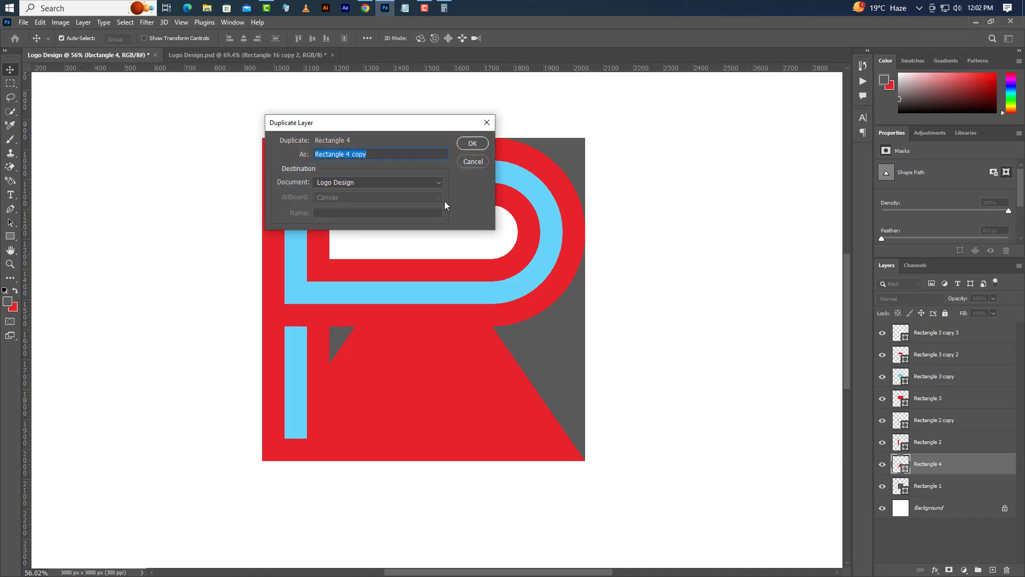
{"action": "left_click", "coordinate": [463, 148]}
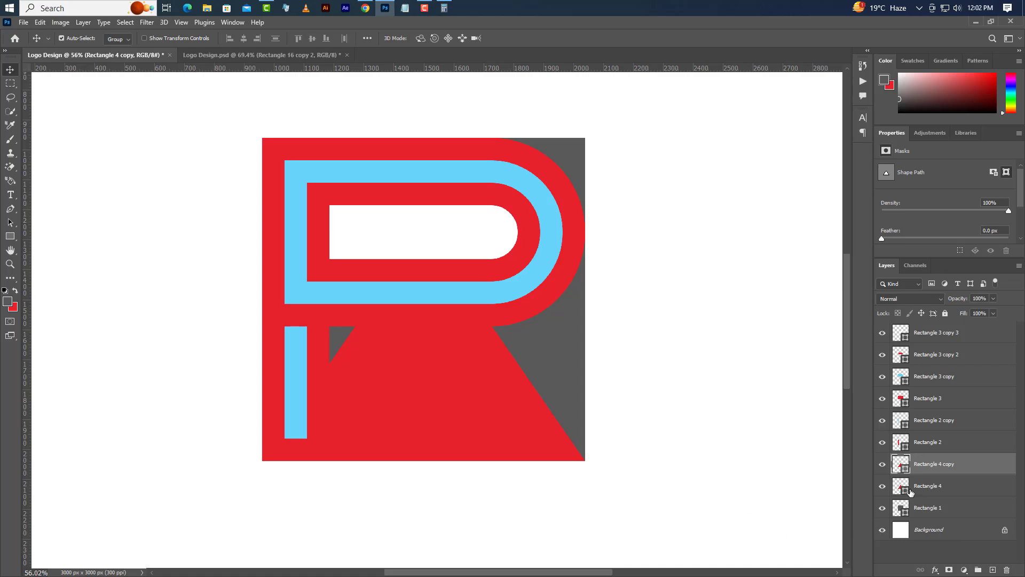
Step: Fill the duplicated triangle with the light blue 68d3fb sampled from the rounded blue band
{"action": "double_click", "coordinate": [904, 466]}
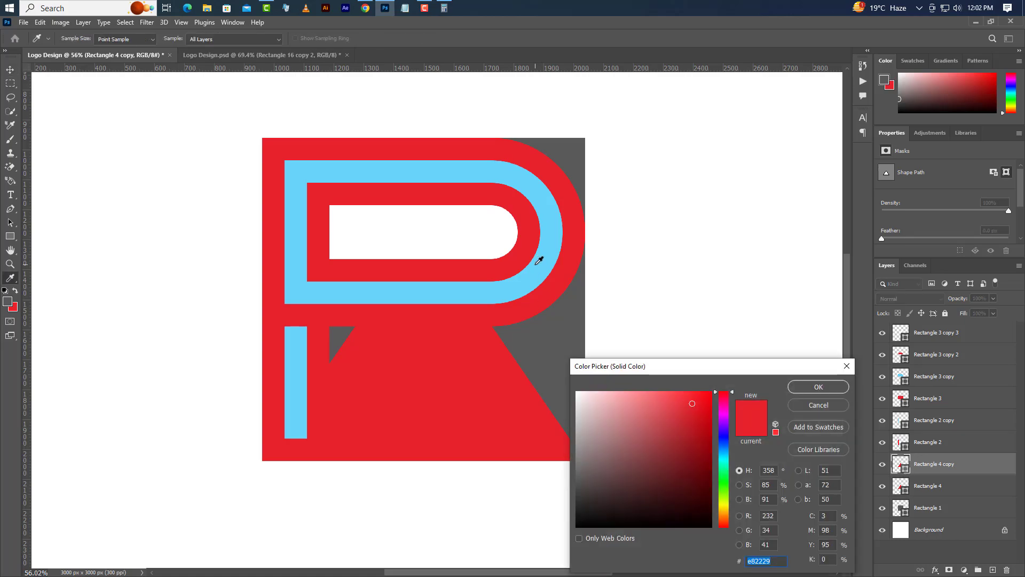
{"action": "left_click", "coordinate": [537, 262]}
{"action": "left_click", "coordinate": [818, 387]}
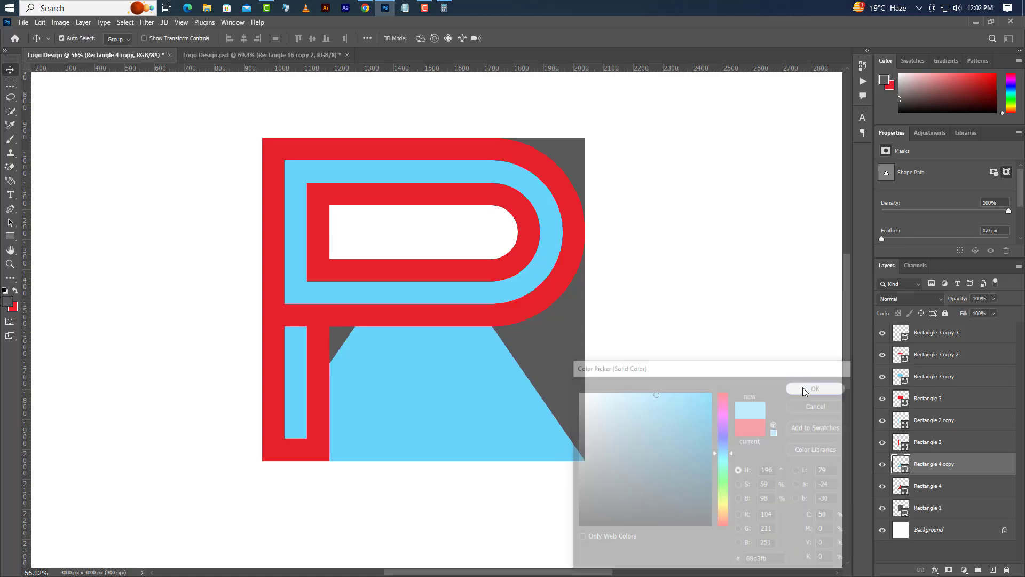
Step: Free-transform the blue triangle and move it straight up to Y 1575 px, lining its base up with the blue vertical strip's lower end
{"action": "scroll", "coordinate": [430, 451], "scroll_direction": "up", "scroll_amount": 3}
{"action": "scroll", "coordinate": [430, 452], "scroll_direction": "up", "scroll_amount": 2}
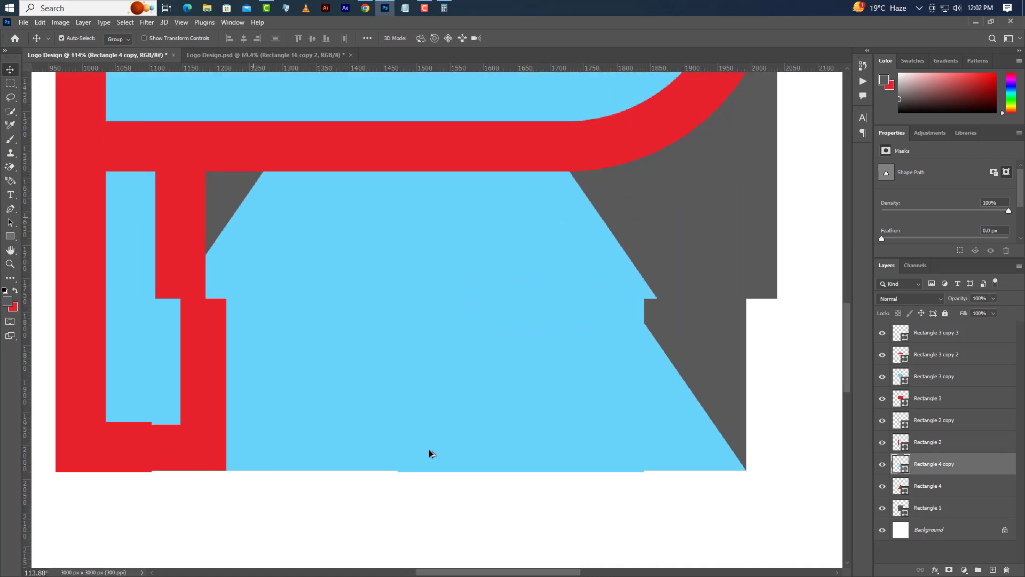
{"action": "left_click", "coordinate": [42, 24]}
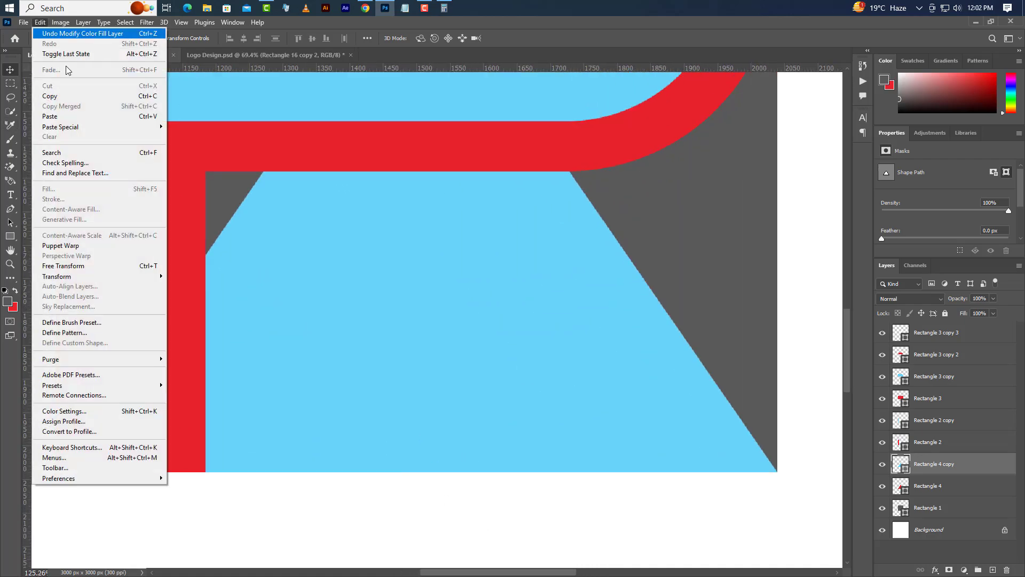
{"action": "left_click", "coordinate": [101, 265]}
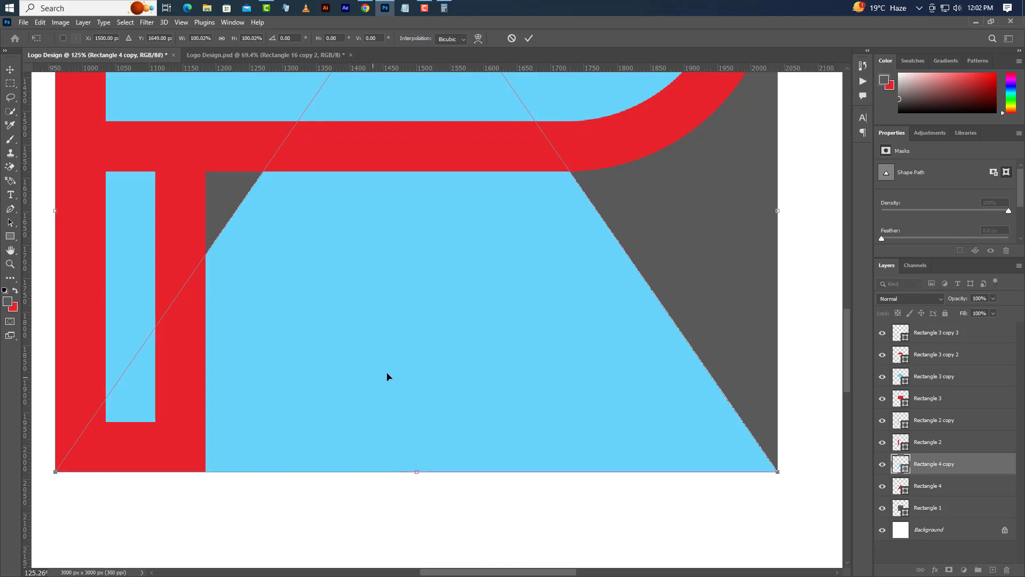
{"action": "left_click_drag", "start_coordinate": [453, 322], "coordinate": [459, 228]}
{"action": "key", "text": "Up"}
{"action": "key", "text": "Up"}
{"action": "key", "text": "Up"}
{"action": "key", "text": "Up"}
{"action": "key", "text": "Up"}
{"action": "key", "text": "Up"}
{"action": "key", "text": "Up"}
{"action": "key", "text": "Up"}
{"action": "key", "text": "Up"}
{"action": "key", "text": "Up"}
{"action": "key", "text": "Up"}
{"action": "key", "text": "Up"}
{"action": "key", "text": "Up"}
{"action": "key", "text": "Up"}
{"action": "key", "text": "Up"}
{"action": "key", "text": "Up"}
{"action": "key", "text": "Up"}
{"action": "key", "text": "Up"}
{"action": "key", "text": "Up"}
{"action": "key", "text": "Up"}
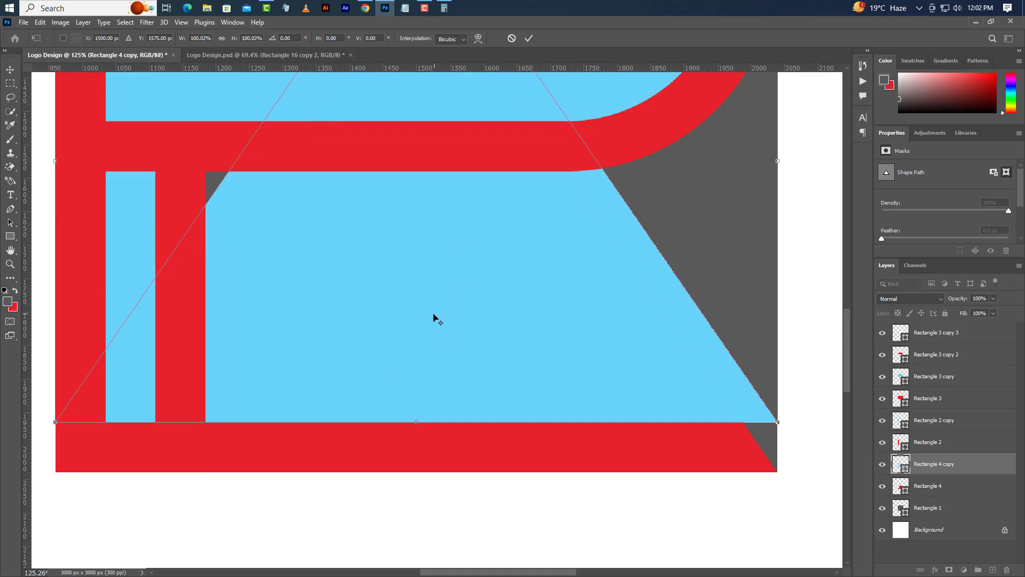
Step: Scale the blue triangle to about 73.19% from its base centre, leaving an even red border along its slanted sides, and apply the transform
{"action": "scroll", "coordinate": [434, 313], "scroll_direction": "down", "scroll_amount": 5}
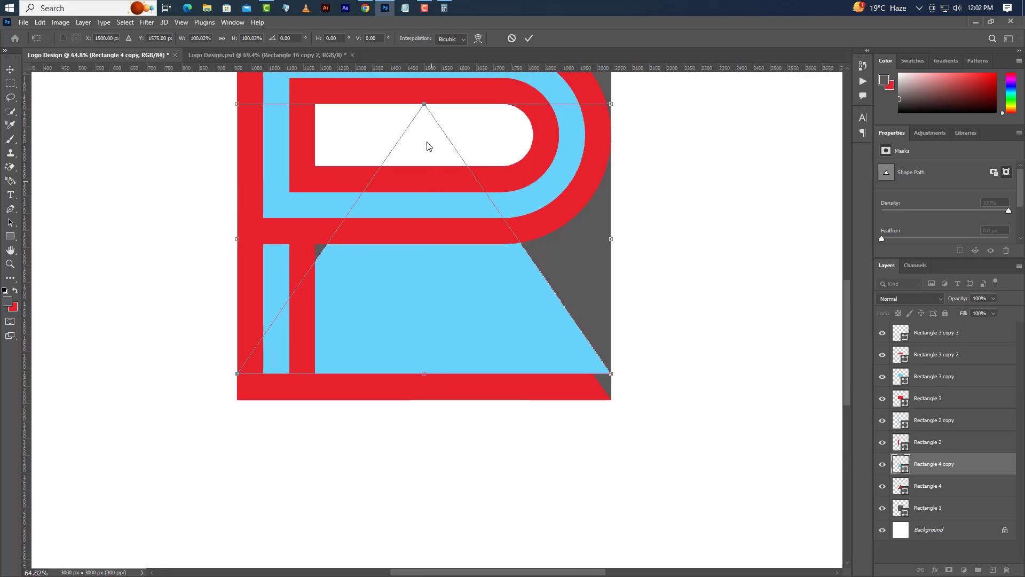
{"action": "left_click_drag", "start_coordinate": [424, 104], "coordinate": [428, 177]}
{"action": "scroll", "coordinate": [427, 206], "scroll_direction": "up", "scroll_amount": 3}
{"action": "scroll", "coordinate": [426, 181], "scroll_direction": "up", "scroll_amount": 3}
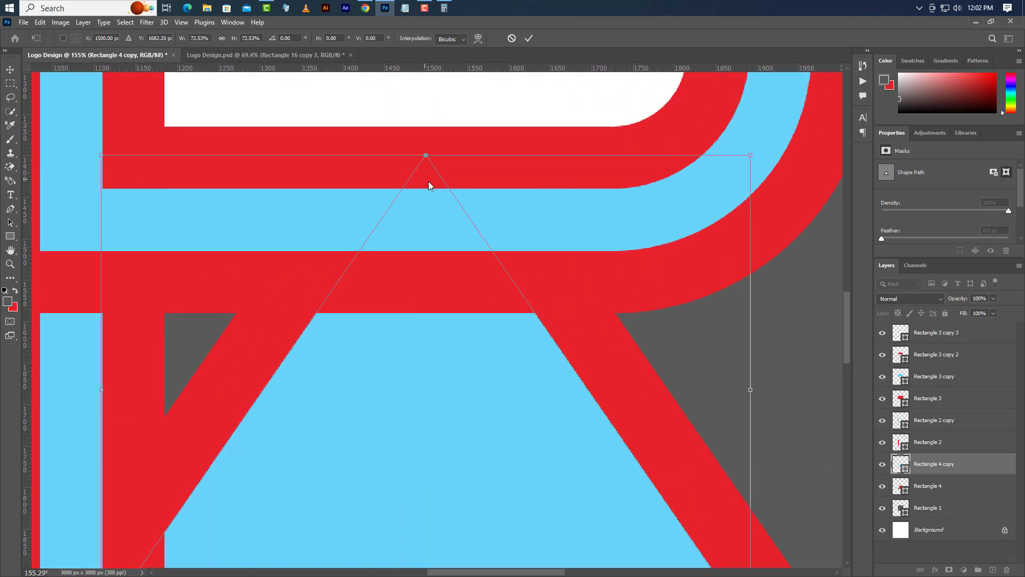
{"action": "left_click_drag", "start_coordinate": [426, 155], "coordinate": [426, 151]}
{"action": "scroll", "coordinate": [430, 252], "scroll_direction": "down", "scroll_amount": 1}
{"action": "scroll", "coordinate": [430, 252], "scroll_direction": "down", "scroll_amount": 5}
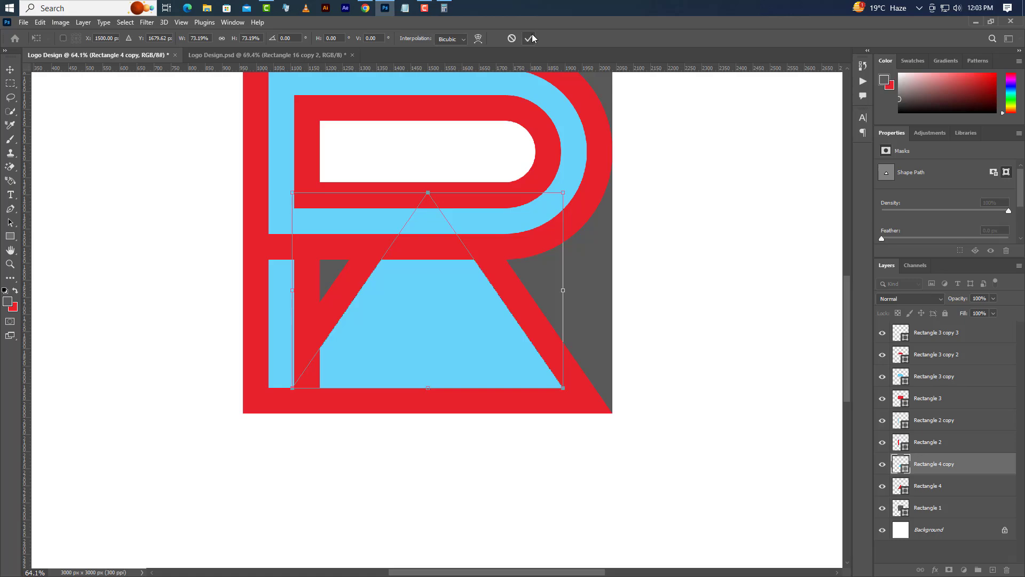
{"action": "left_click", "coordinate": [529, 38]}
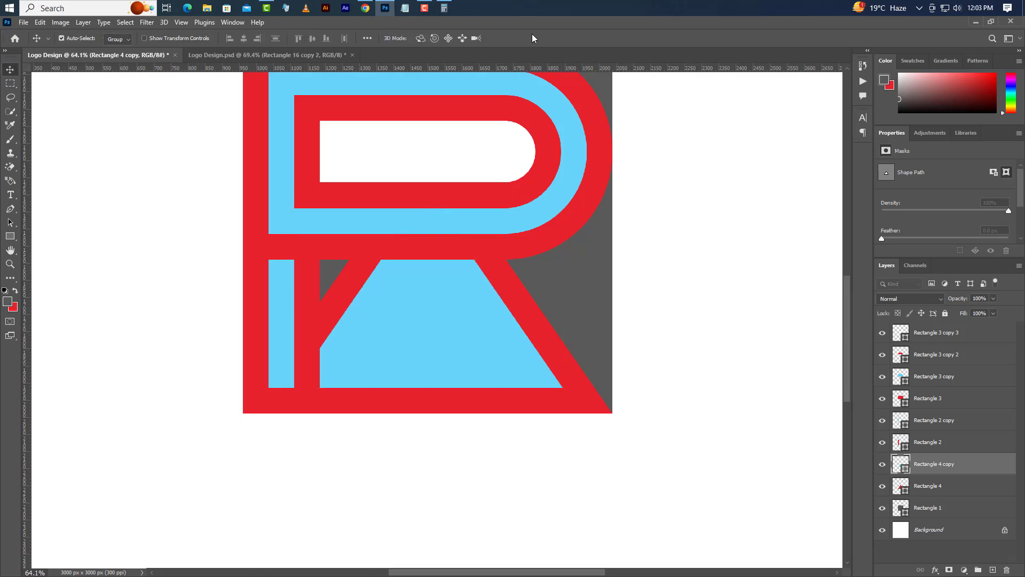
Step: Duplicate the blue triangle's layer within the Logo Design document and fill the copy with the red e82229 sampled from the large triangle
{"action": "right_click", "coordinate": [974, 467]}
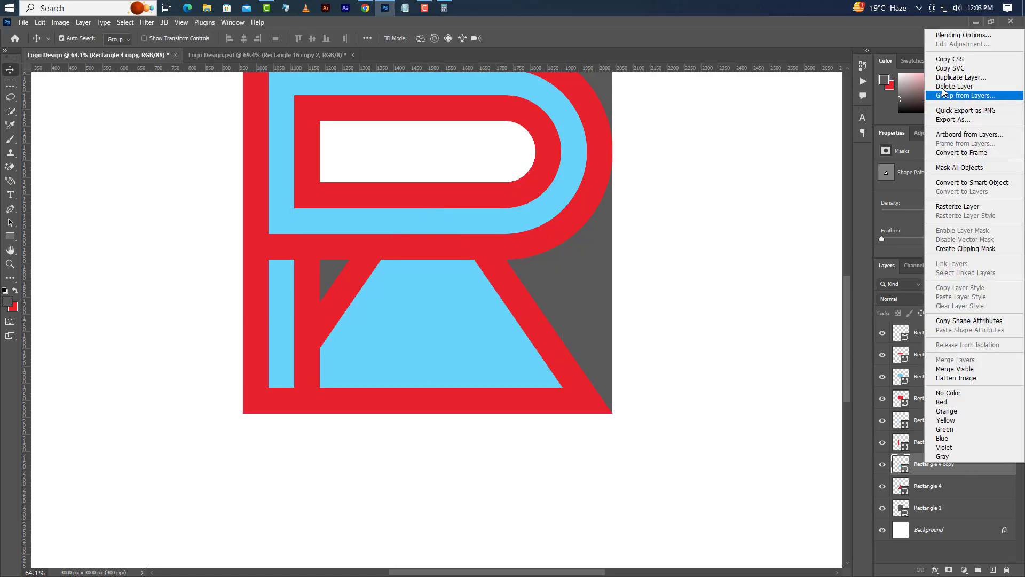
{"action": "left_click", "coordinate": [965, 77]}
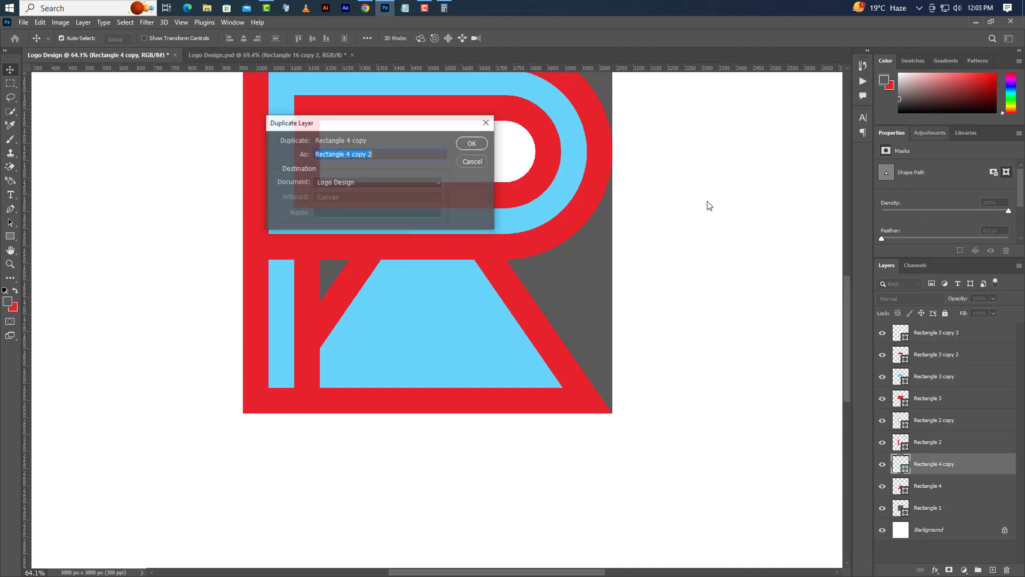
{"action": "left_click", "coordinate": [477, 146]}
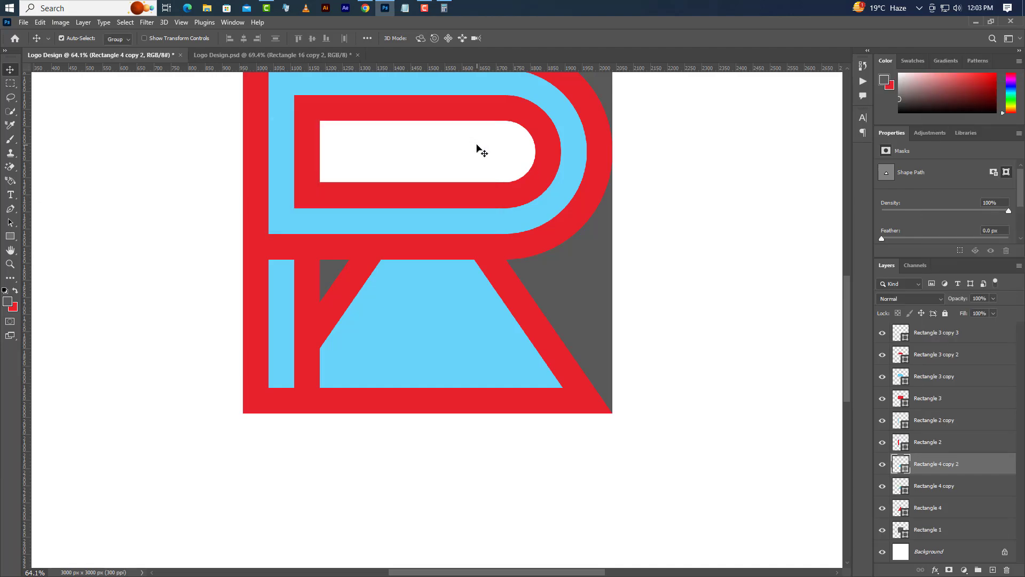
{"action": "double_click", "coordinate": [905, 469]}
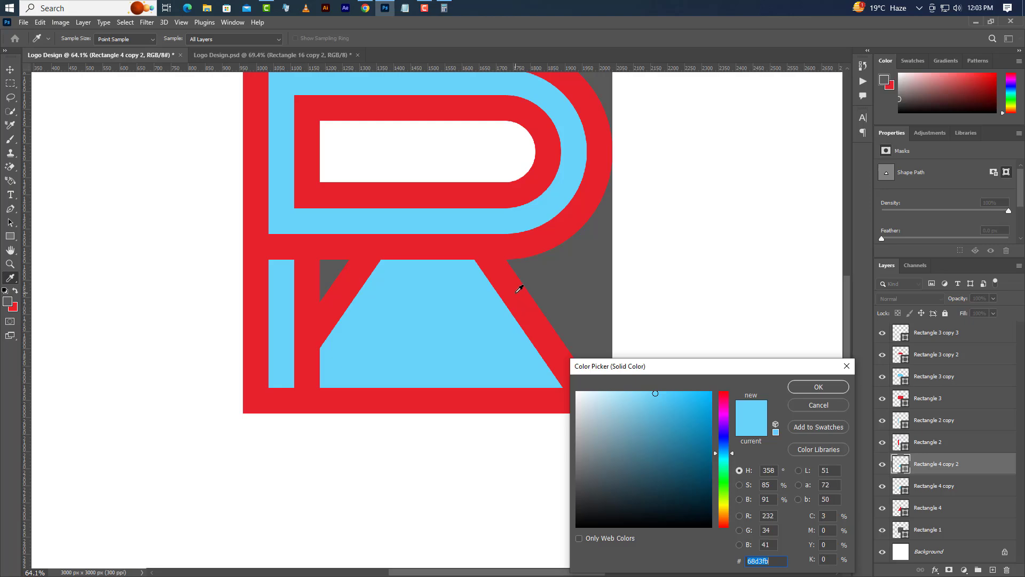
{"action": "left_click", "coordinate": [519, 289]}
{"action": "left_click", "coordinate": [830, 383]}
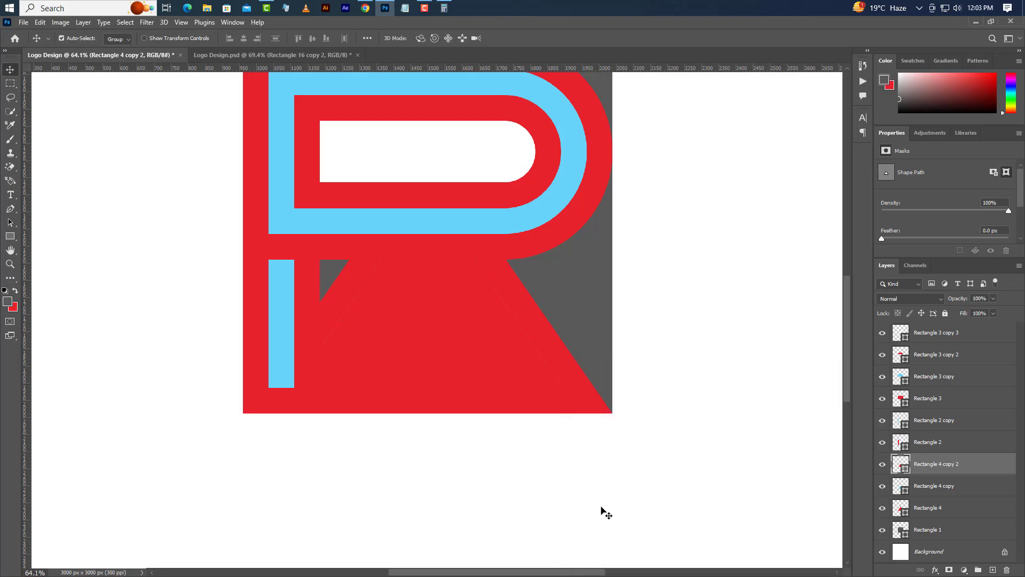
Step: Free-transform the new red triangle and move it straight down to about Y 1810.5 px, leaving two blue diagonal bands
{"action": "scroll", "coordinate": [437, 366], "scroll_direction": "up", "scroll_amount": 3, "text": "alt"}
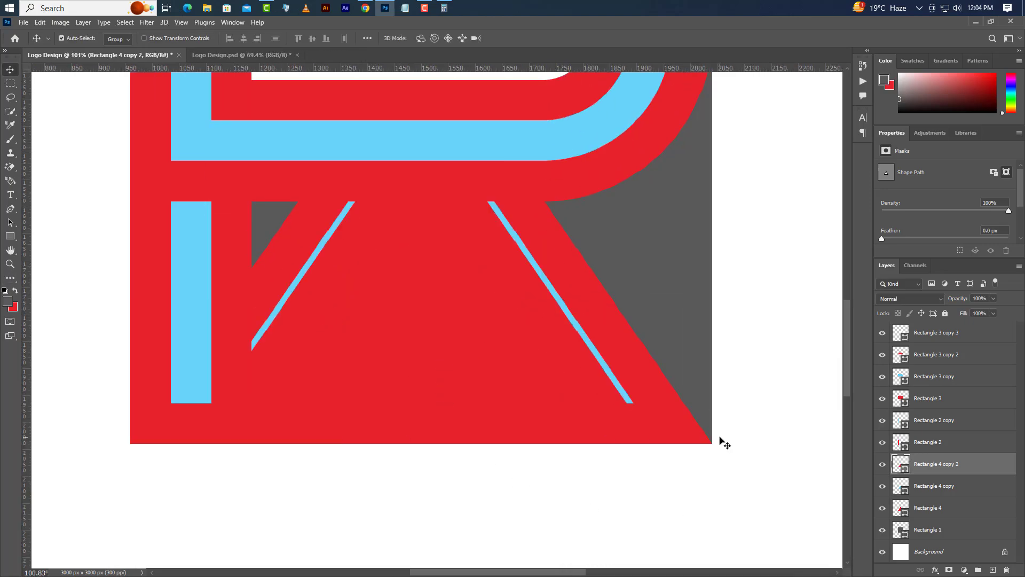
{"action": "left_click", "coordinate": [40, 22]}
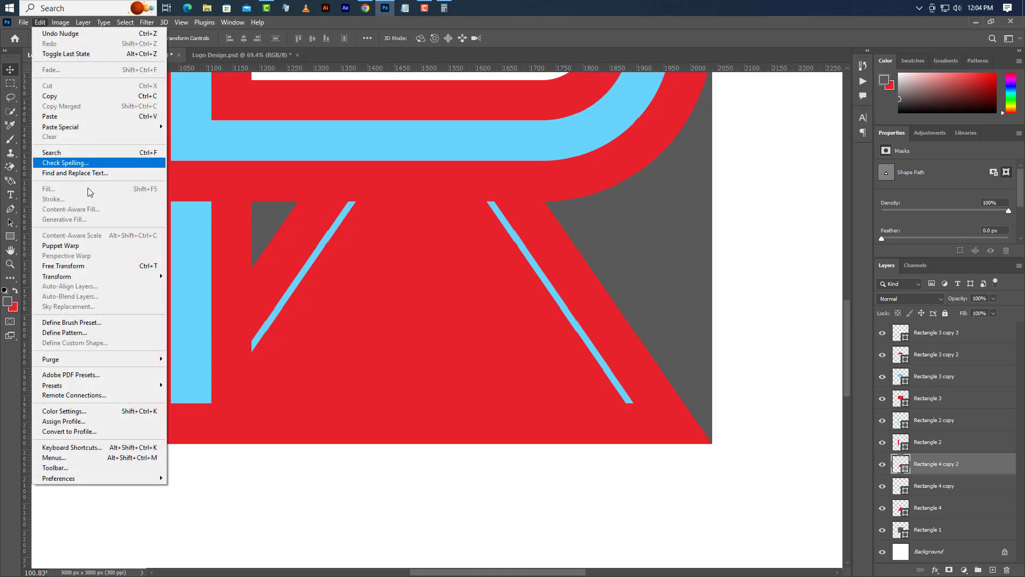
{"action": "left_click", "coordinate": [63, 265]}
{"action": "key", "text": "Down"}
{"action": "key", "text": "Down"}
{"action": "key", "text": "Down"}
{"action": "key", "text": "Down"}
{"action": "key", "text": "Down"}
{"action": "key", "text": "Down"}
{"action": "key", "text": "Down"}
{"action": "key", "text": "Down"}
{"action": "key", "text": "Down"}
{"action": "key", "text": "Down"}
{"action": "key", "text": "Down"}
{"action": "key", "text": "Down"}
{"action": "key", "text": "Down"}
{"action": "key", "text": "Down"}
{"action": "key", "text": "Down"}
{"action": "key", "text": "Down"}
{"action": "key", "text": "Down"}
{"action": "key", "text": "Down"}
{"action": "key", "text": "Down"}
{"action": "key", "text": "Down"}
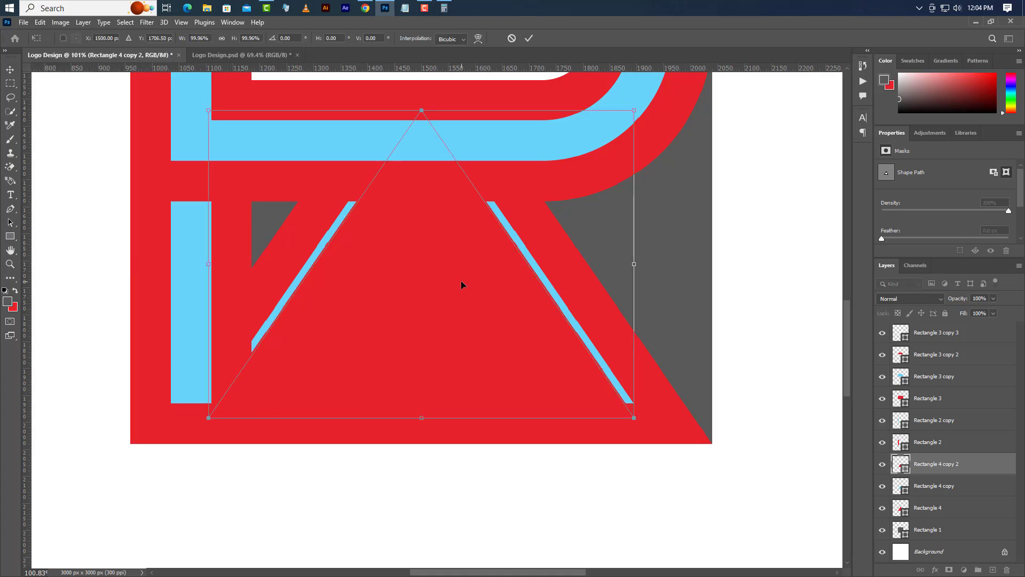
{"action": "key", "text": "Down"}
{"action": "key", "text": "Down"}
{"action": "key", "text": "Down"}
{"action": "key", "text": "Down"}
{"action": "key", "text": "Down"}
{"action": "key", "text": "Down"}
{"action": "key", "text": "Down"}
{"action": "key", "text": "Down"}
{"action": "key", "text": "Down"}
{"action": "key", "text": "Down"}
{"action": "key", "text": "Down"}
{"action": "key", "text": "Down"}
{"action": "key", "text": "Down"}
{"action": "key", "text": "Down"}
{"action": "key", "text": "Down"}
{"action": "key", "text": "Down"}
{"action": "key", "text": "Down"}
{"action": "key", "text": "Down"}
{"action": "key", "text": "Down"}
{"action": "key", "text": "Down"}
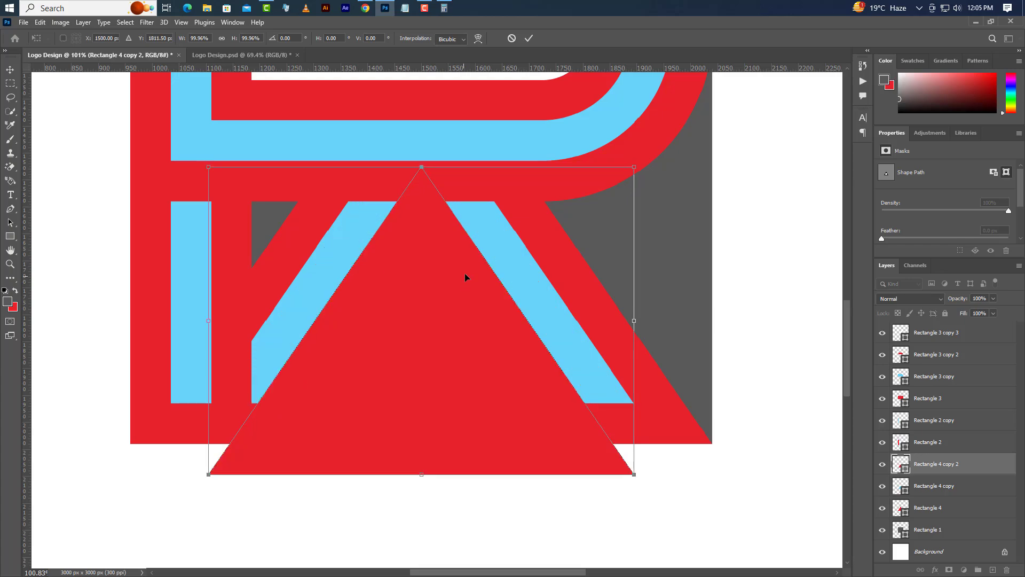
{"action": "key", "text": "Up"}
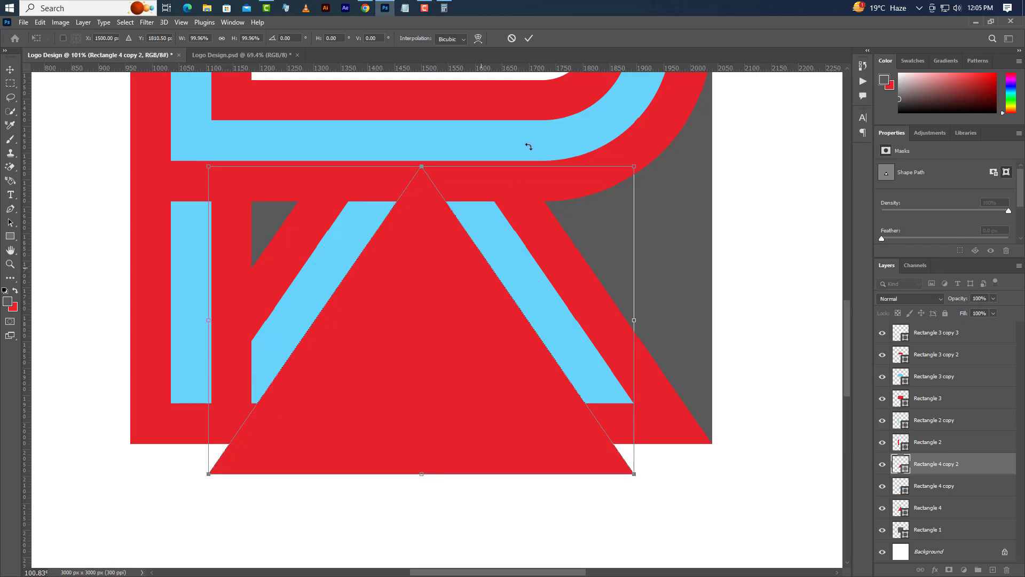
{"action": "left_click", "coordinate": [528, 38]}
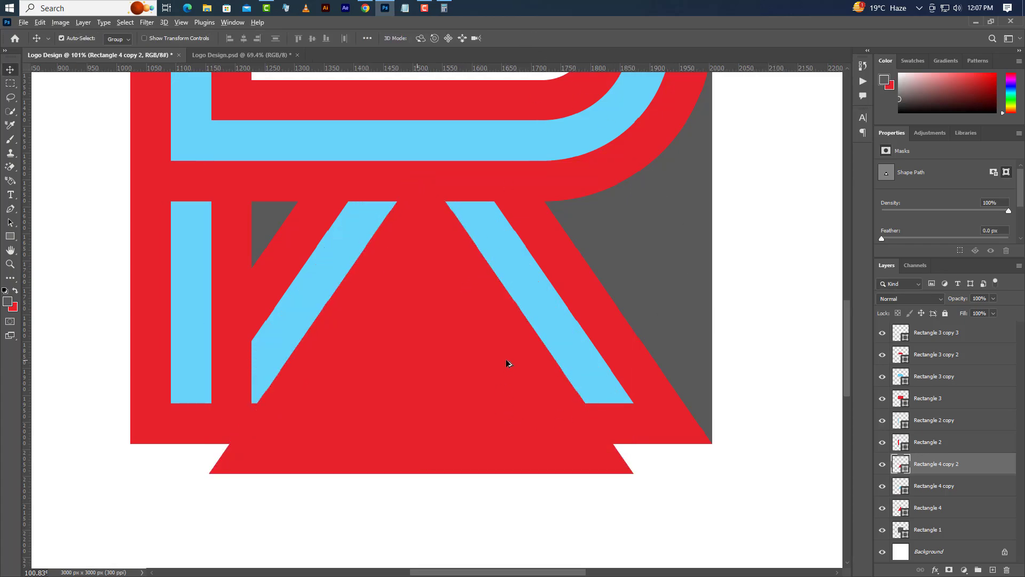
Step: Draw a grey measuring rectangle 200 px tall near the right-hand blue diagonal band on a new layer and set its width to 75 px
{"action": "scroll", "coordinate": [506, 362], "scroll_direction": "up", "scroll_amount": 5}
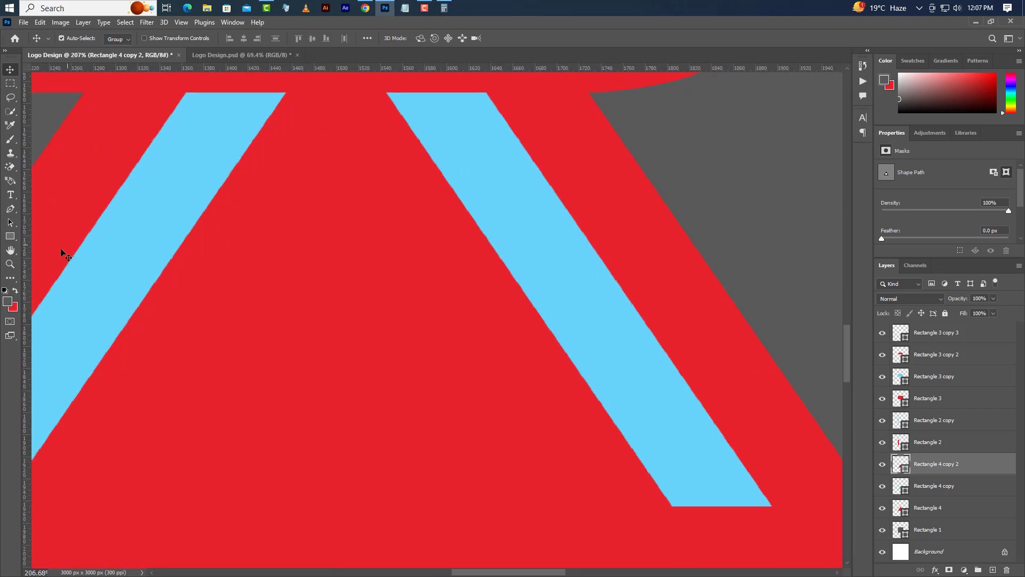
{"action": "left_click", "coordinate": [11, 238]}
{"action": "left_click", "coordinate": [48, 236]}
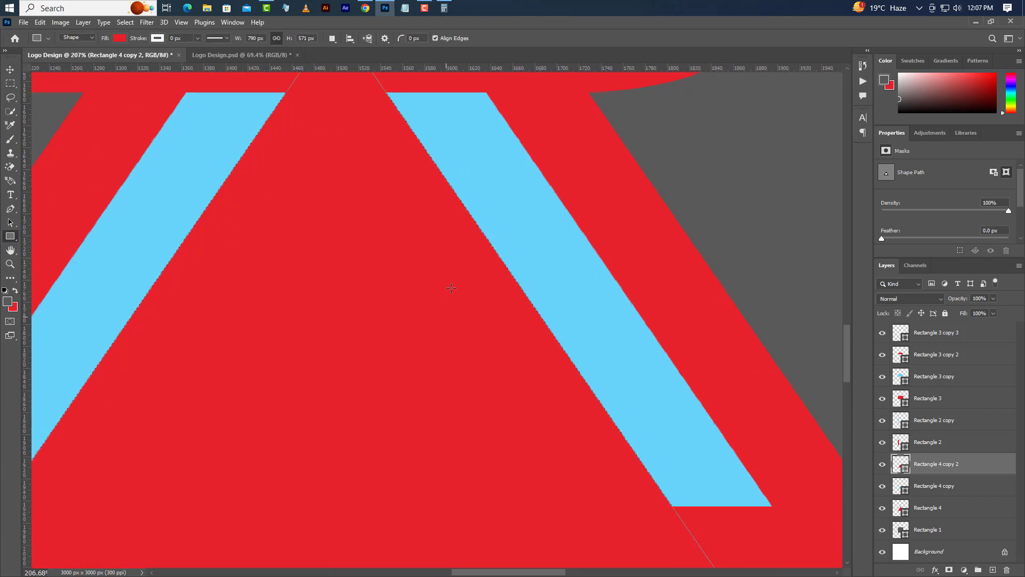
{"action": "left_click", "coordinate": [992, 570]}
{"action": "left_click_drag", "start_coordinate": [461, 239], "coordinate": [539, 460]}
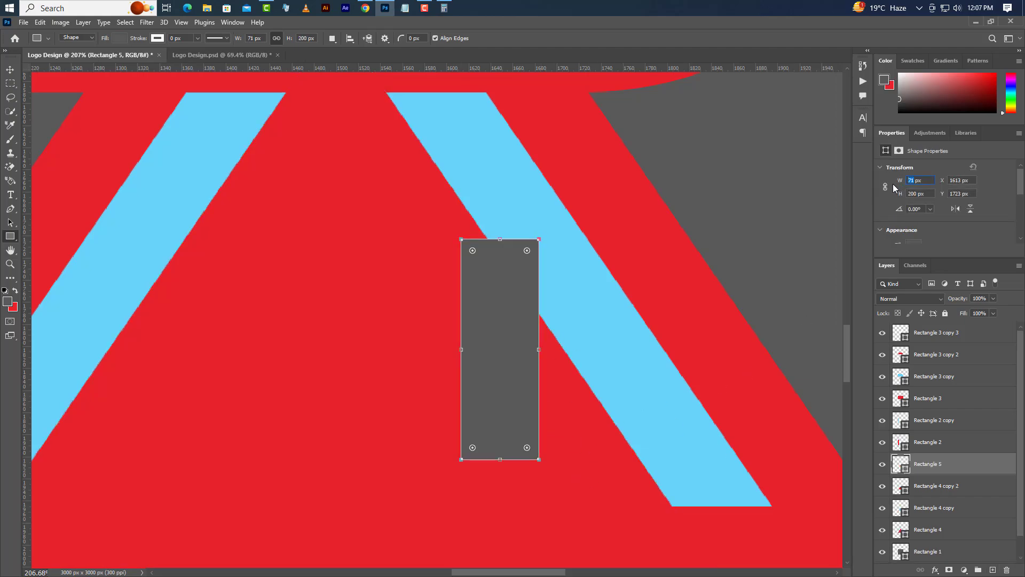
{"action": "key", "text": "Return"}
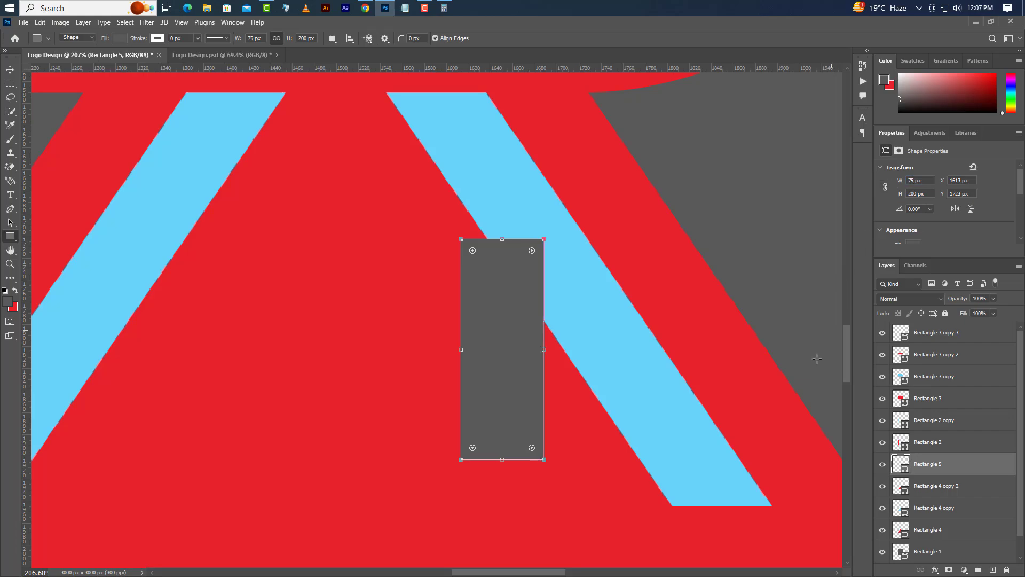
Step: Free-transform the grey rectangle, rotating it to -34.77° and fitting it over the right-hand blue diagonal band to compare their widths
{"action": "left_click", "coordinate": [39, 22]}
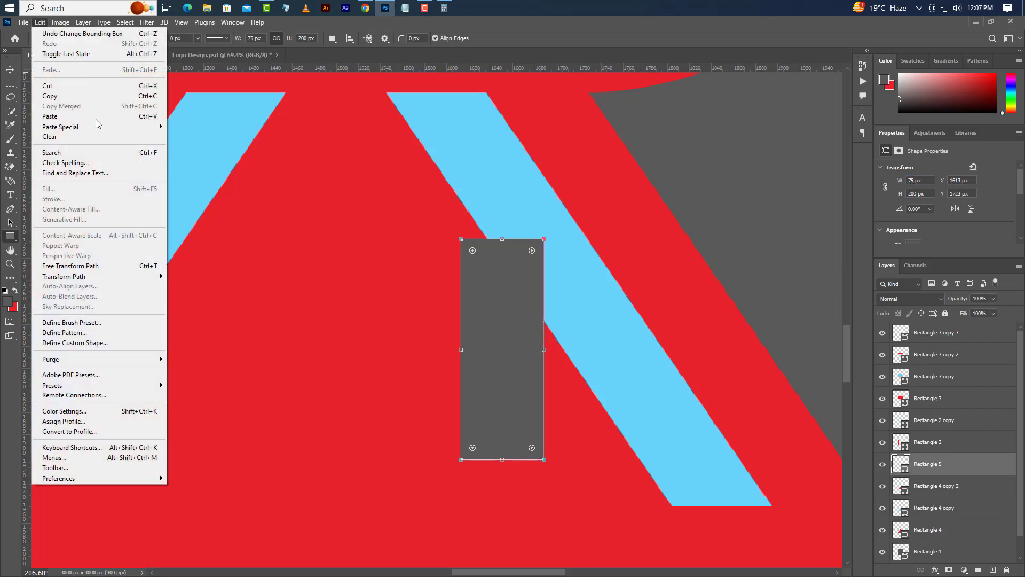
{"action": "left_click", "coordinate": [88, 266]}
{"action": "left_click_drag", "start_coordinate": [587, 216], "coordinate": [499, 163]}
{"action": "left_click_drag", "start_coordinate": [514, 368], "coordinate": [612, 353]}
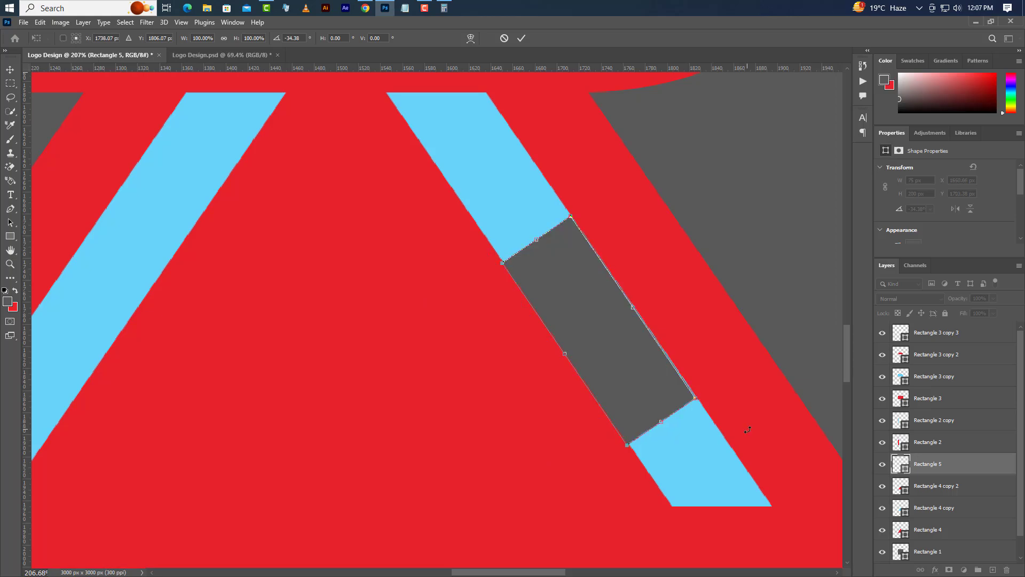
{"action": "left_click_drag", "start_coordinate": [747, 429], "coordinate": [780, 456]}
{"action": "key", "text": "Right"}
{"action": "key", "text": "Right"}
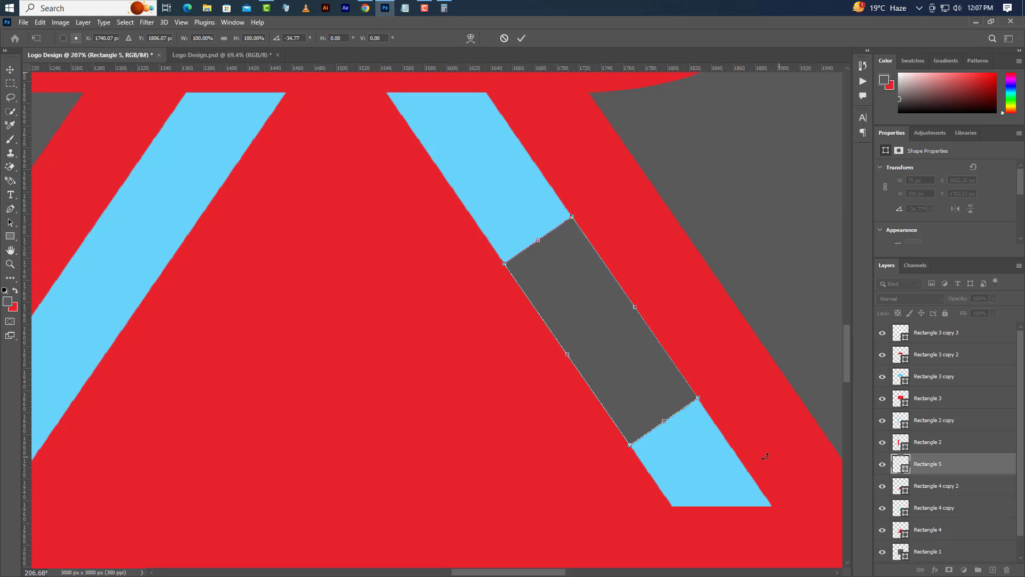
Step: Move the rotated grey rectangle flush against the inner edge of the right-hand blue diagonal band and apply the transform
{"action": "left_click_drag", "start_coordinate": [620, 372], "coordinate": [533, 374]}
{"action": "key", "text": "Right"}
{"action": "key", "text": "Right"}
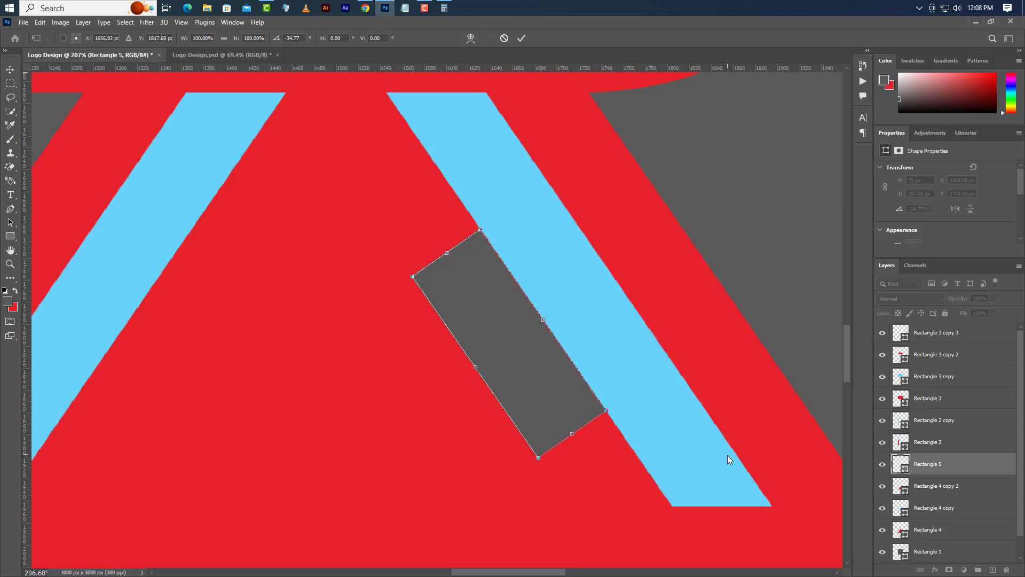
{"action": "left_click", "coordinate": [521, 38]}
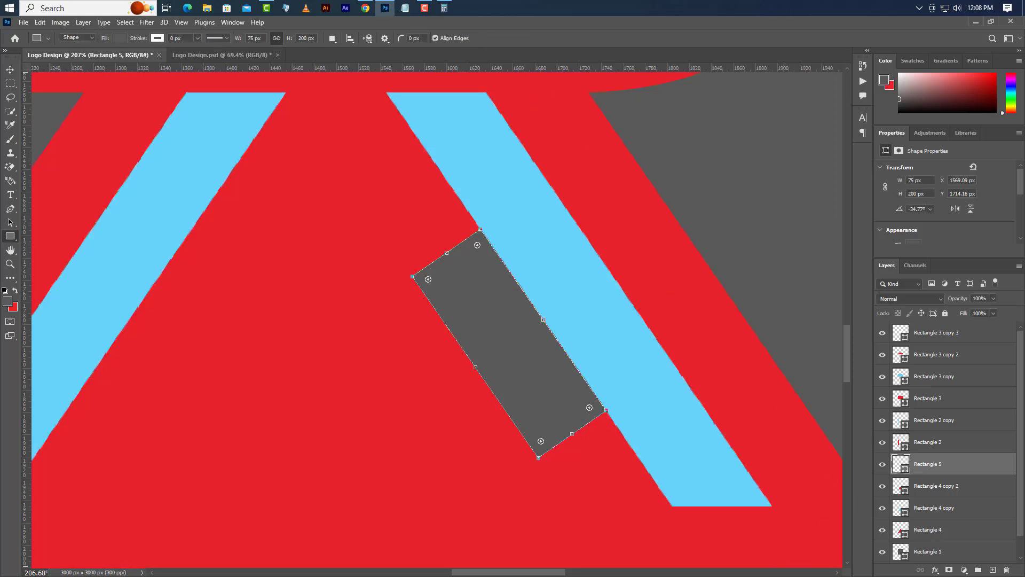
Step: Duplicate the inner red triangle's layer within the Logo Design document and fill the copy with white
{"action": "left_click", "coordinate": [11, 70]}
{"action": "left_click", "coordinate": [437, 380]}
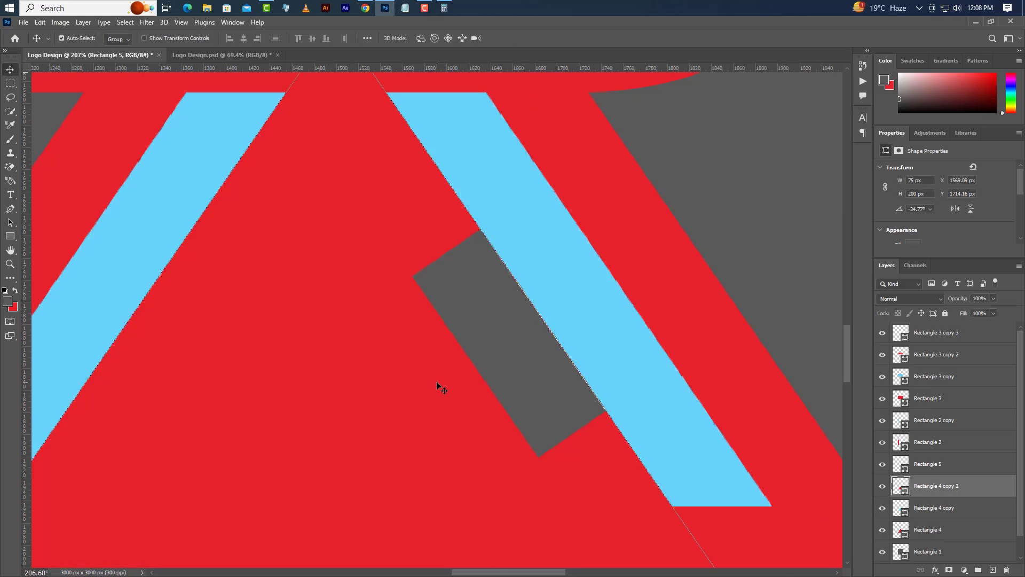
{"action": "right_click", "coordinate": [1002, 491]}
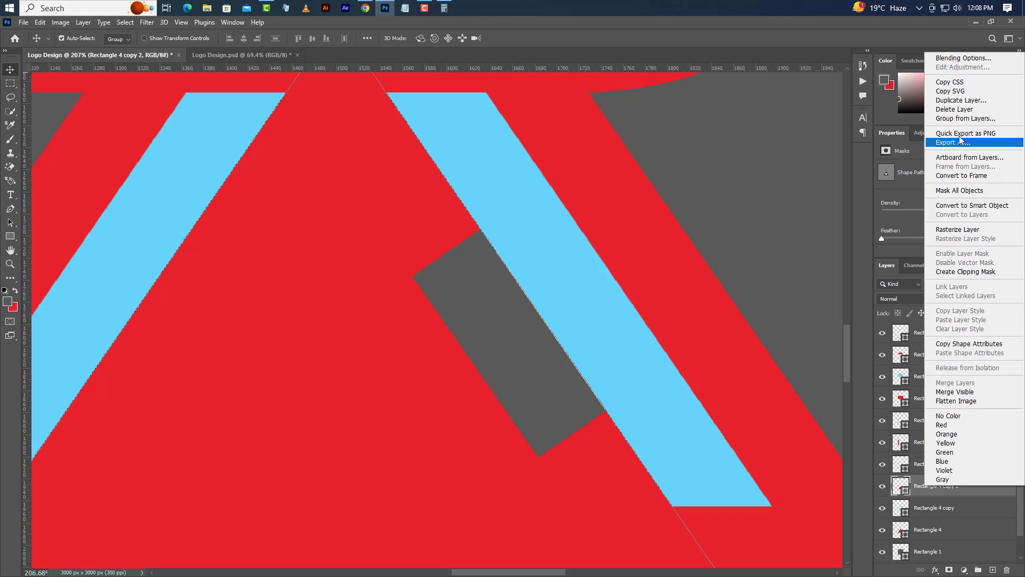
{"action": "left_click", "coordinate": [961, 100]}
{"action": "left_click", "coordinate": [472, 143]}
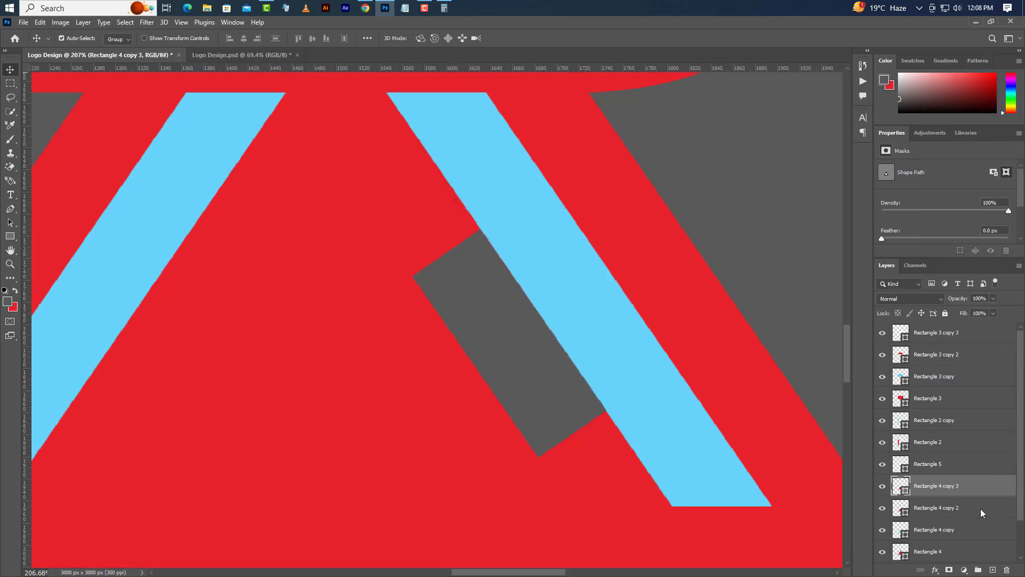
{"action": "double_click", "coordinate": [906, 492]}
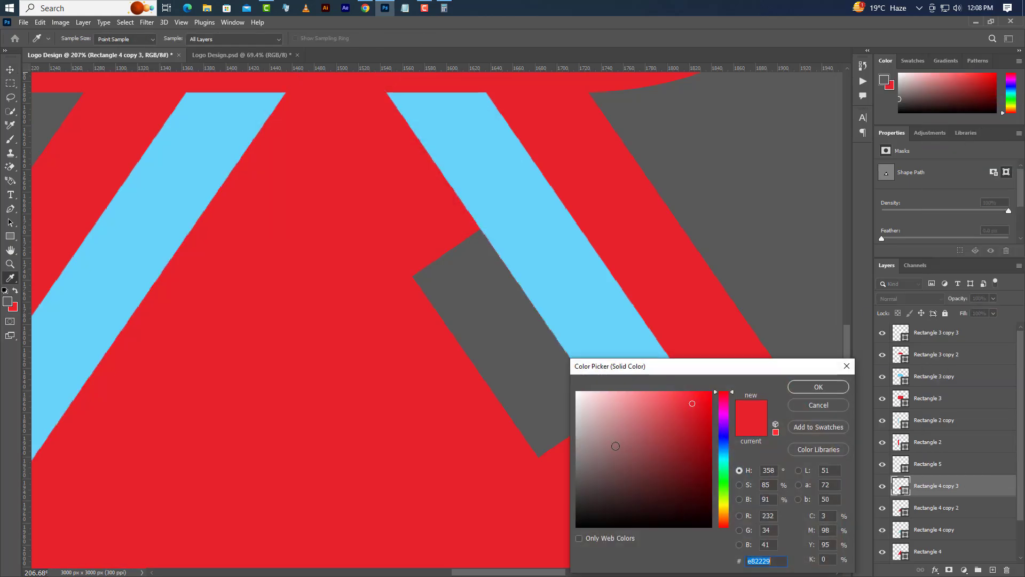
{"action": "left_click", "coordinate": [577, 392]}
{"action": "left_click", "coordinate": [836, 389]}
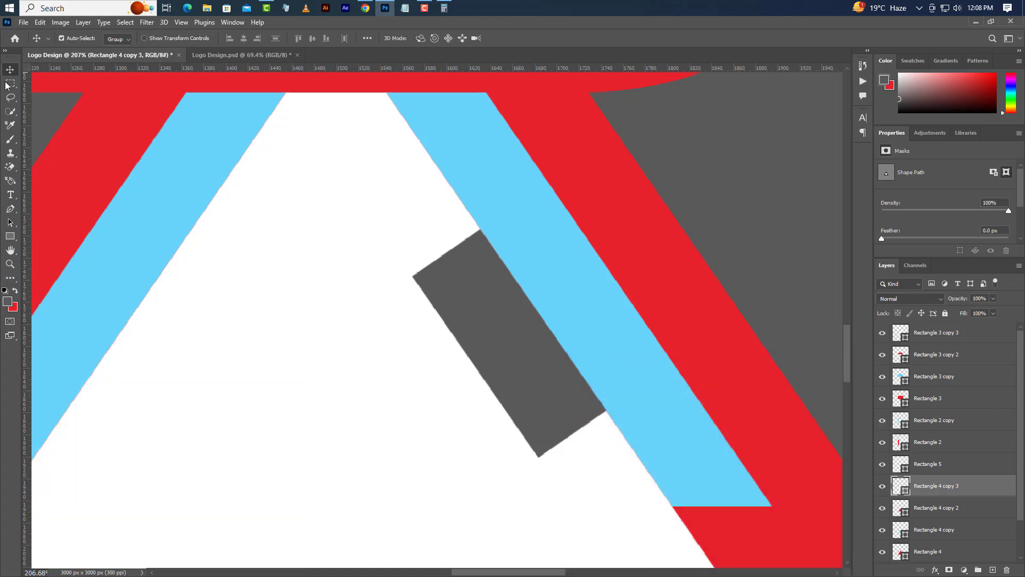
Step: Nudge the white triangle down until its slanted side meets the inner edge of the grey measuring rectangle
{"action": "key", "text": "shift+Down"}
{"action": "key", "text": "shift+Down"}
{"action": "key", "text": "shift+Down"}
{"action": "key", "text": "shift+Down"}
{"action": "key", "text": "shift+Down"}
{"action": "key", "text": "shift+Down"}
{"action": "key", "text": "shift+Down"}
{"action": "key", "text": "shift+Down"}
{"action": "key", "text": "shift+Down"}
{"action": "key", "text": "shift+Down"}
{"action": "key", "text": "shift+Down"}
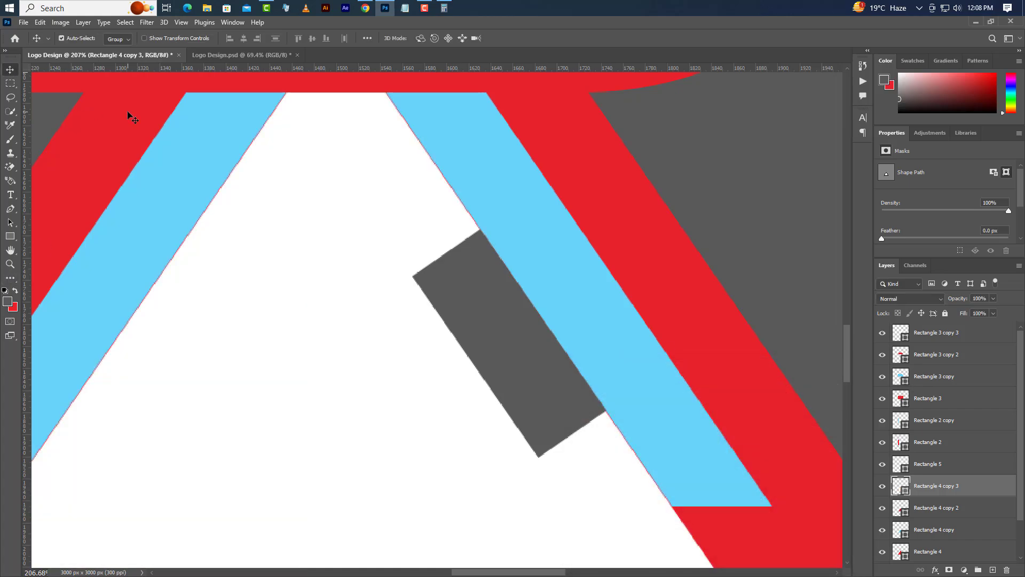
{"action": "key", "text": "shift+Down"}
{"action": "key", "text": "shift+Down"}
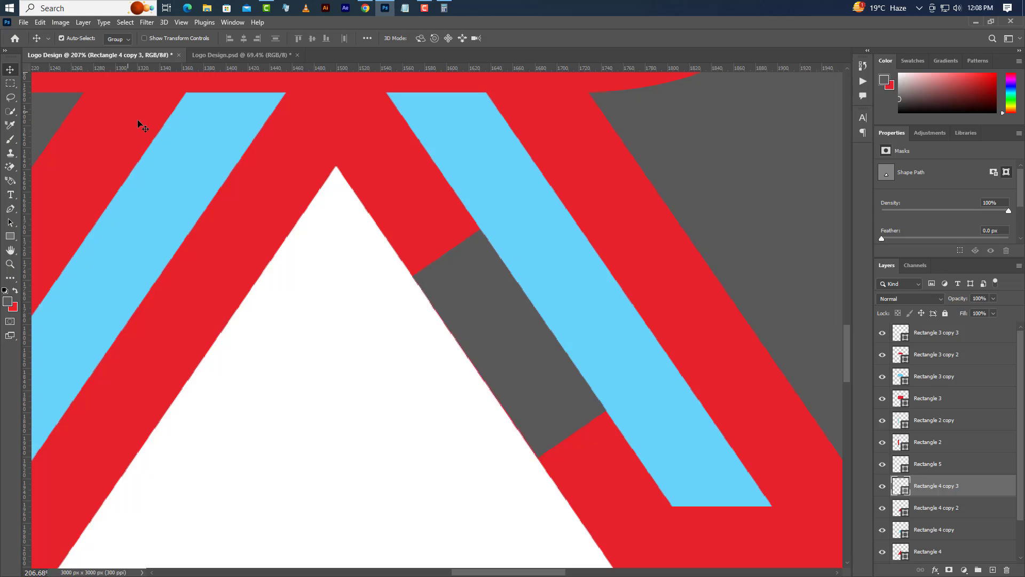
Step: Delete the grey measuring rectangle's layer, Rectangle 5
{"action": "left_click", "coordinate": [439, 291]}
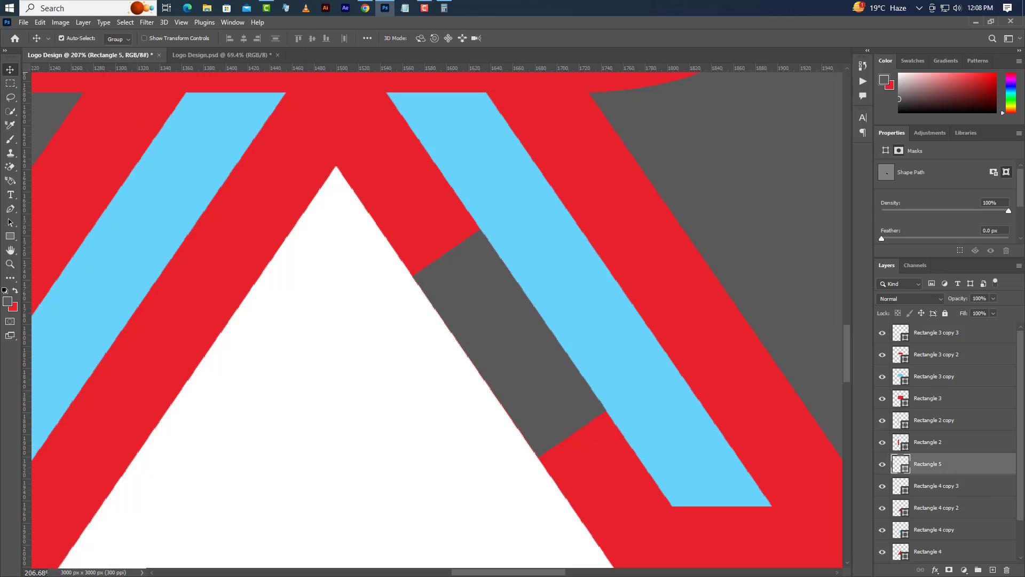
{"action": "left_click", "coordinate": [1004, 570]}
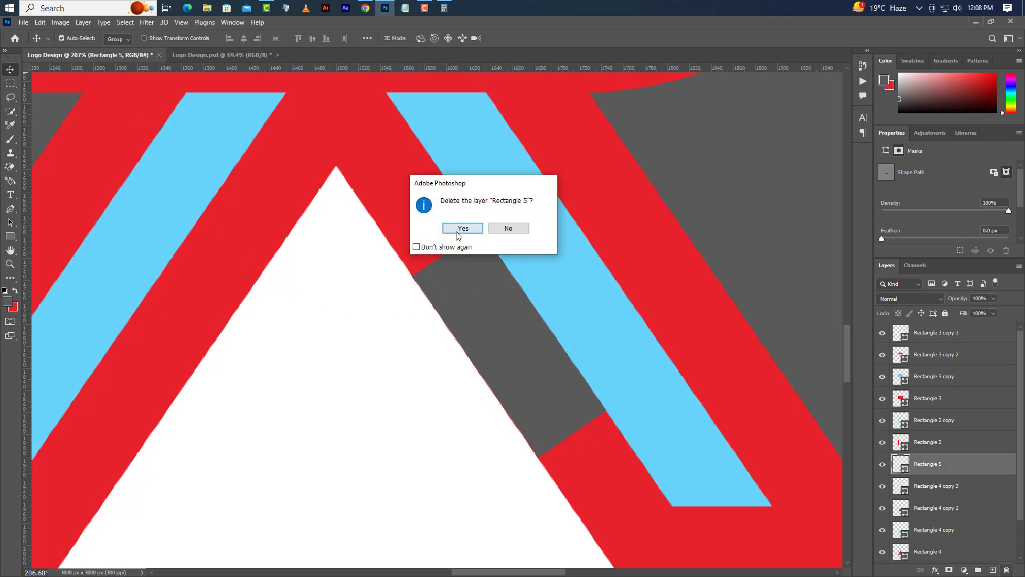
{"action": "left_click", "coordinate": [458, 235]}
{"action": "scroll", "coordinate": [482, 354], "scroll_direction": "down", "scroll_amount": 10}
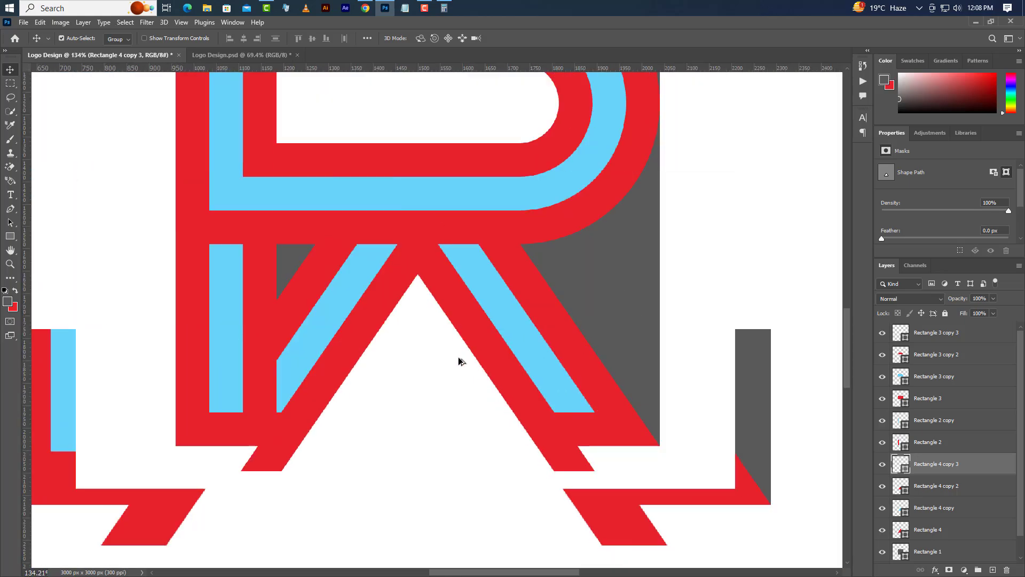
Step: Load the white triangle's outline as a selection, rasterize the red Rectangle 4 copy 2 layer and cut the selected area out of it
{"action": "scroll", "coordinate": [517, 128], "scroll_direction": "up", "scroll_amount": 1}
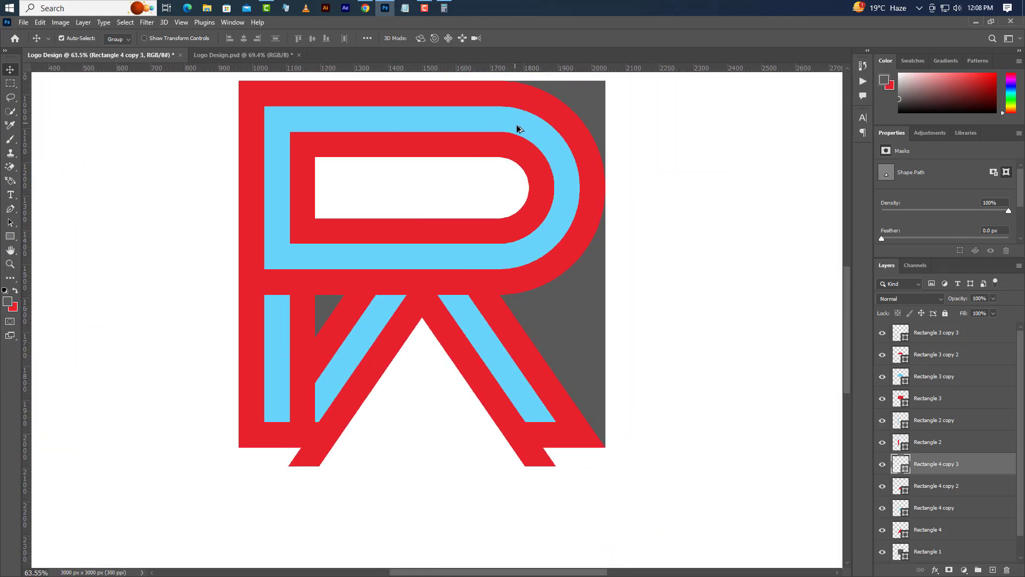
{"action": "left_click", "coordinate": [905, 467], "text": "ctrl"}
{"action": "left_click", "coordinate": [988, 486]}
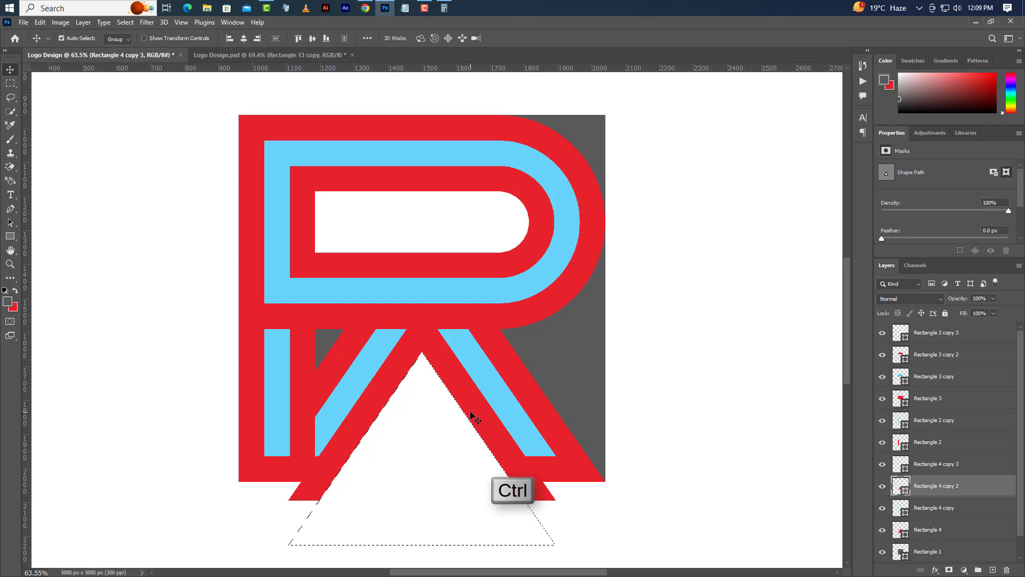
{"action": "right_click", "coordinate": [989, 487]}
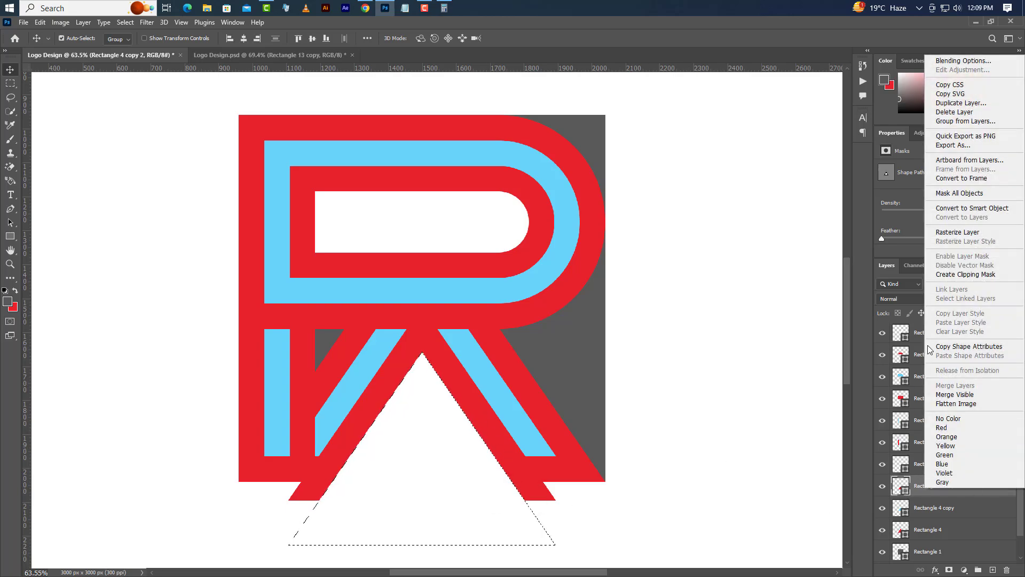
{"action": "left_click", "coordinate": [943, 232]}
{"action": "key", "text": "Delete"}
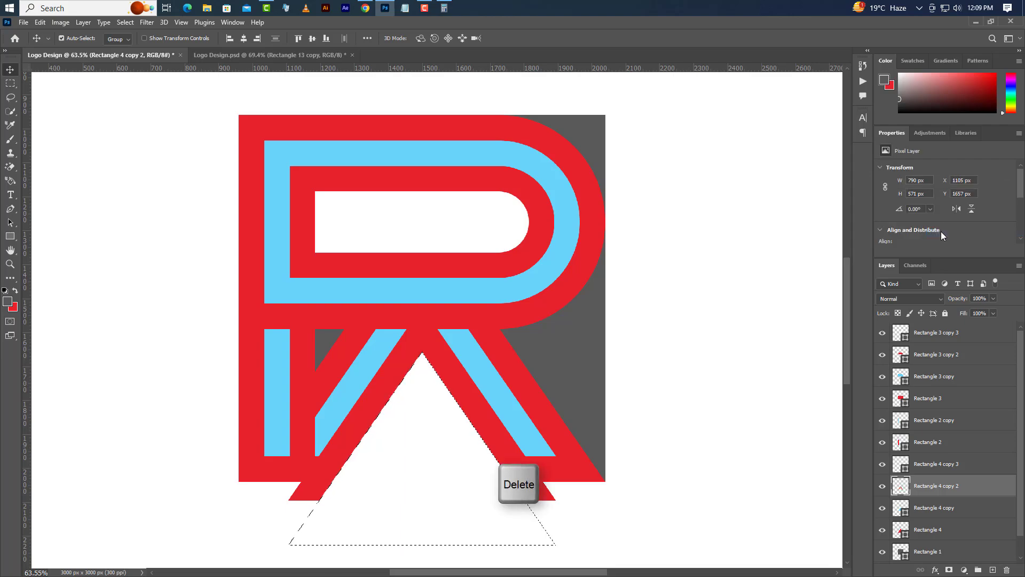
Step: Load the blue triangle's outline as a selection, rasterize the outer red triangle, Rectangle 4, and cut the selected area out of it
{"action": "left_click", "coordinate": [500, 395]}
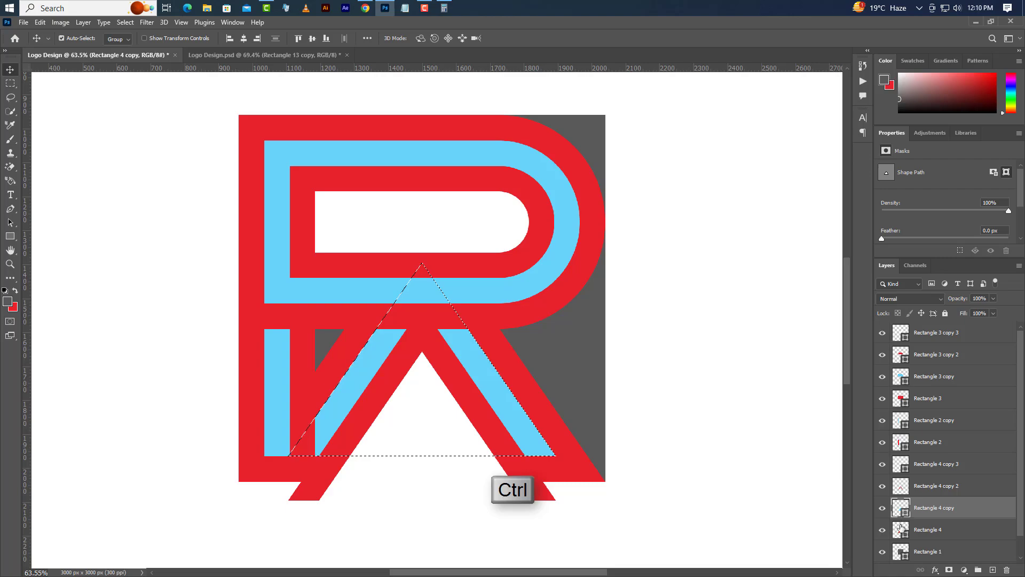
{"action": "left_click", "coordinate": [547, 424], "text": "ctrl"}
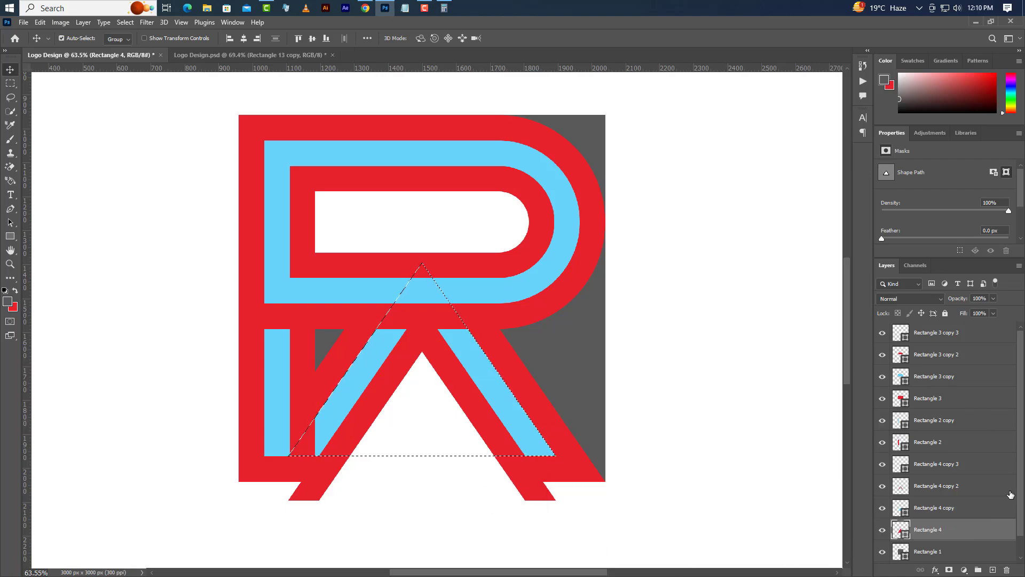
{"action": "right_click", "coordinate": [983, 530]}
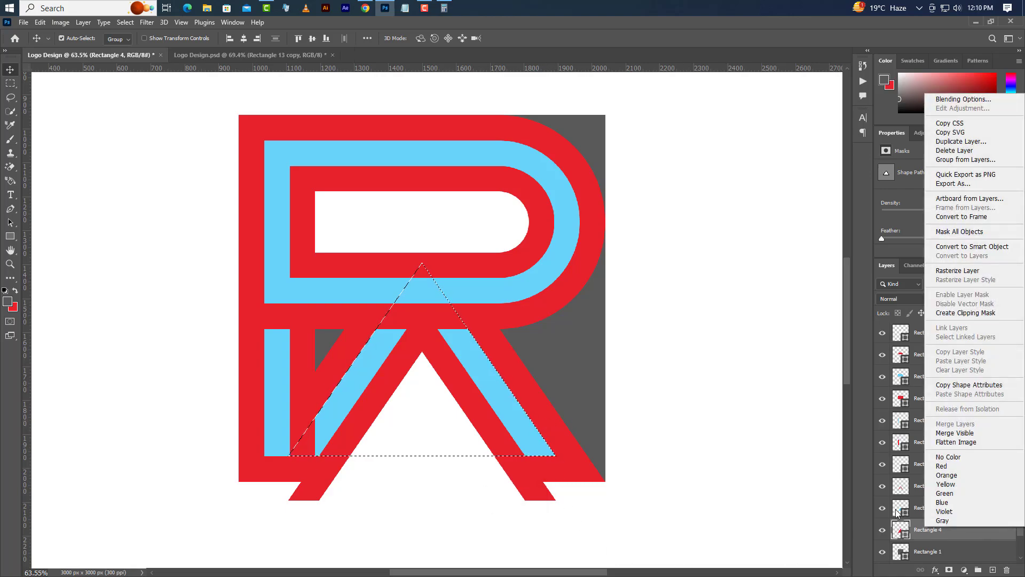
{"action": "left_click", "coordinate": [943, 271]}
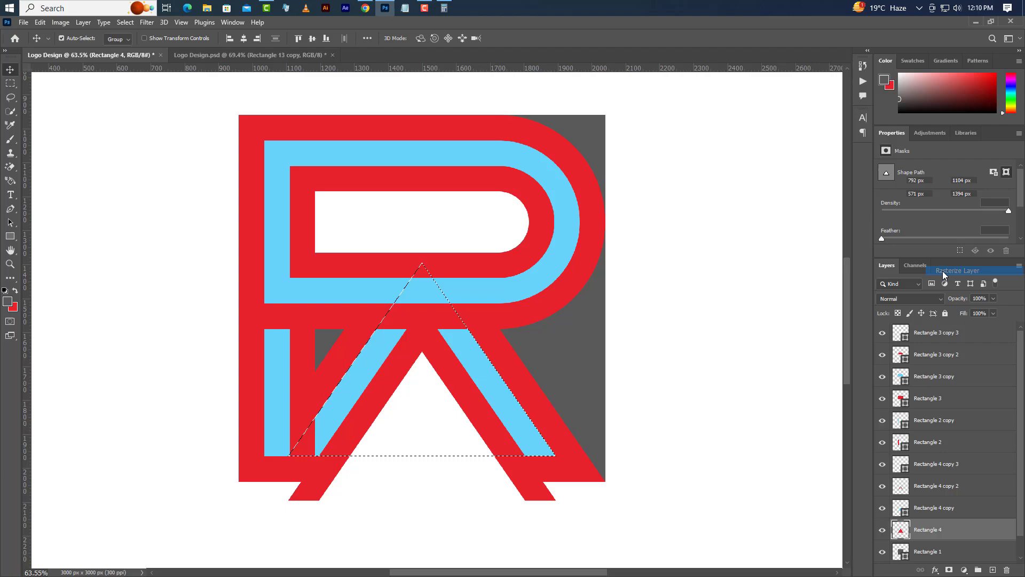
Step: Hide the blue triangle and delete its layer, Rectangle 4 copy
{"action": "left_click", "coordinate": [882, 512]}
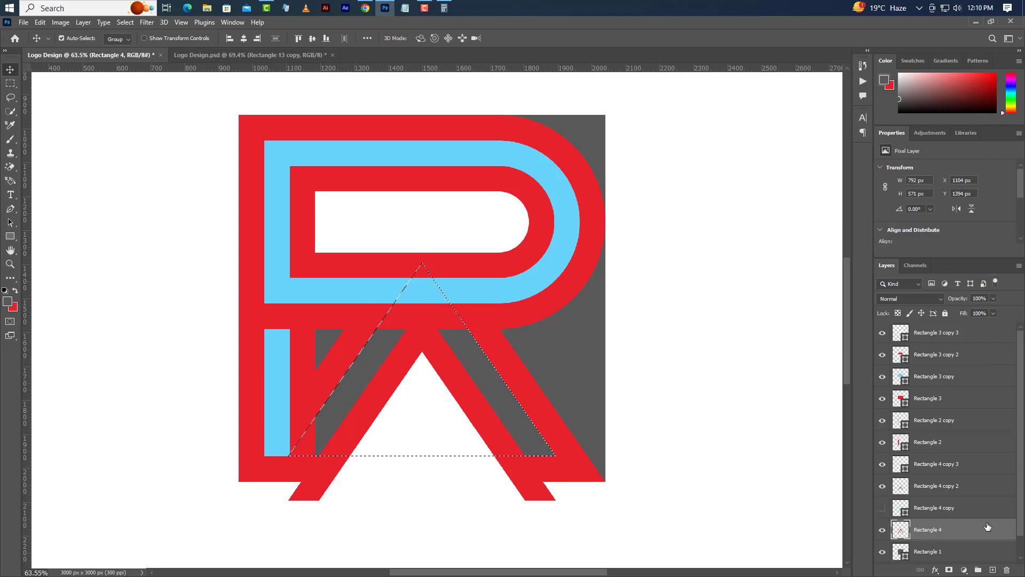
{"action": "left_click", "coordinate": [946, 516]}
{"action": "left_click", "coordinate": [1006, 571]}
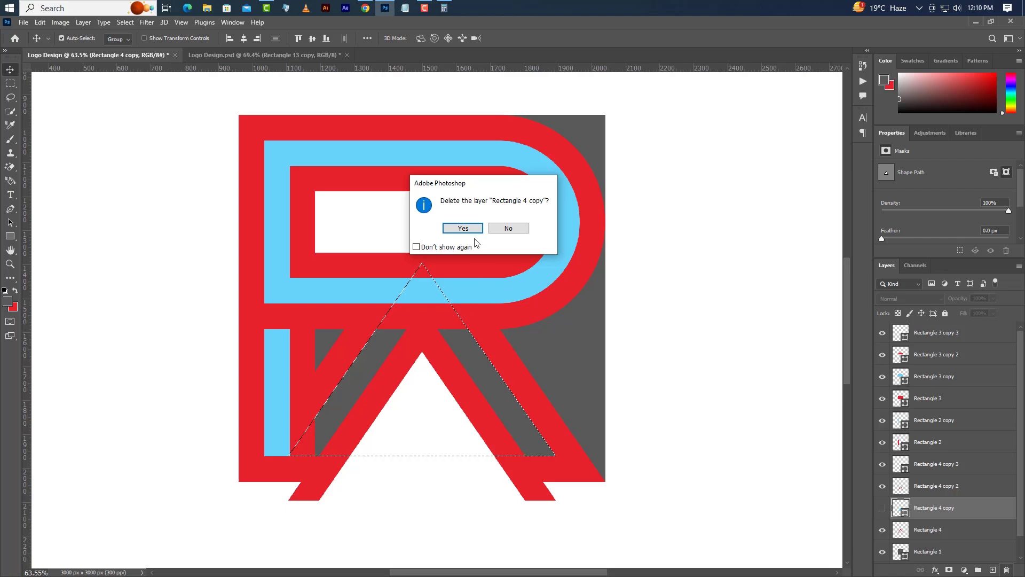
{"action": "left_click", "coordinate": [463, 228]}
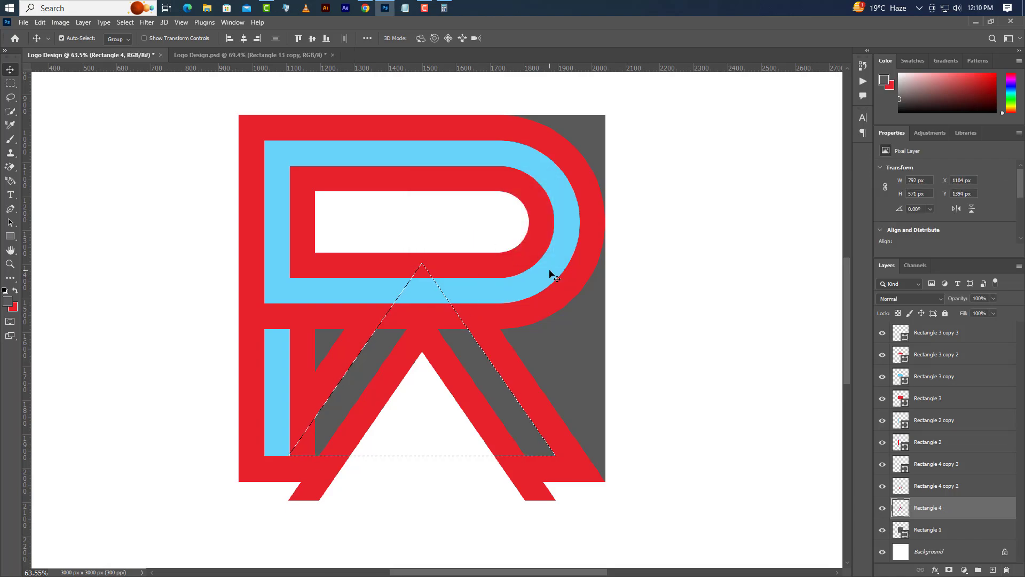
Step: Invert the triangle selection and erase the parts of Rectangle 4 copy 2 that stick out below the logo's legs
{"action": "left_click", "coordinate": [123, 22]}
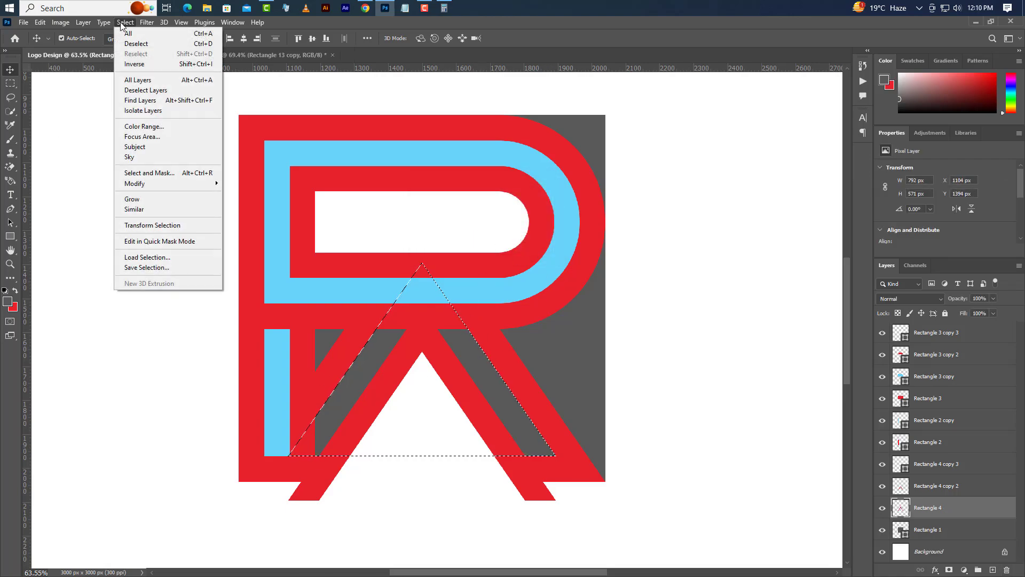
{"action": "left_click", "coordinate": [131, 64]}
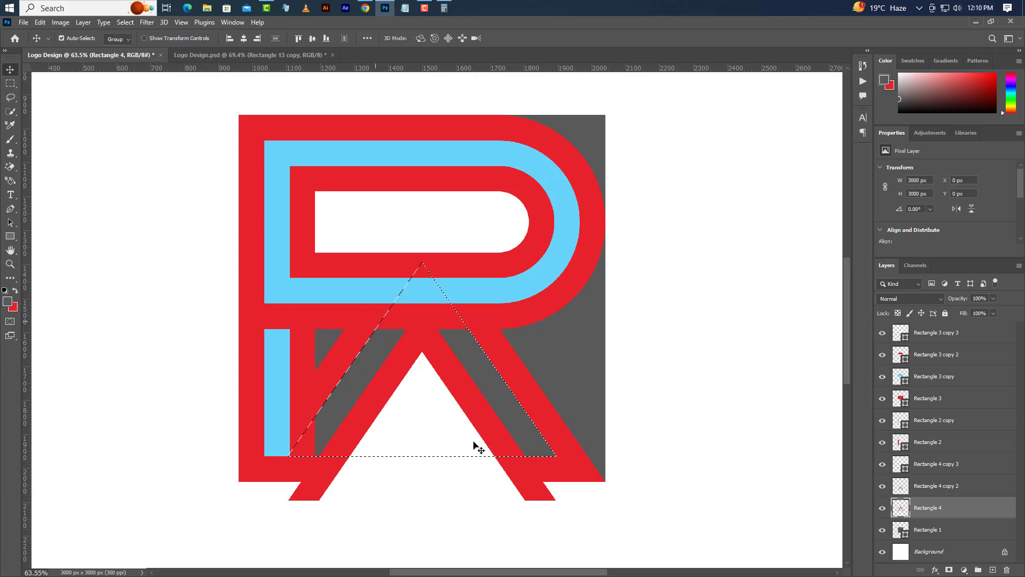
{"action": "left_click", "coordinate": [882, 465]}
{"action": "left_click", "coordinate": [881, 490]}
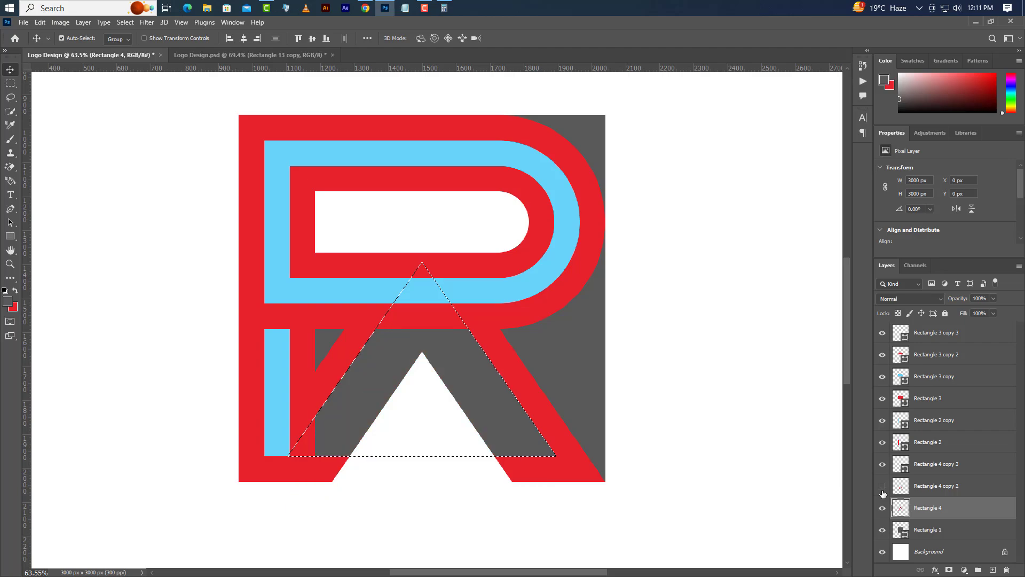
{"action": "left_click", "coordinate": [882, 490]}
{"action": "left_click", "coordinate": [927, 487]}
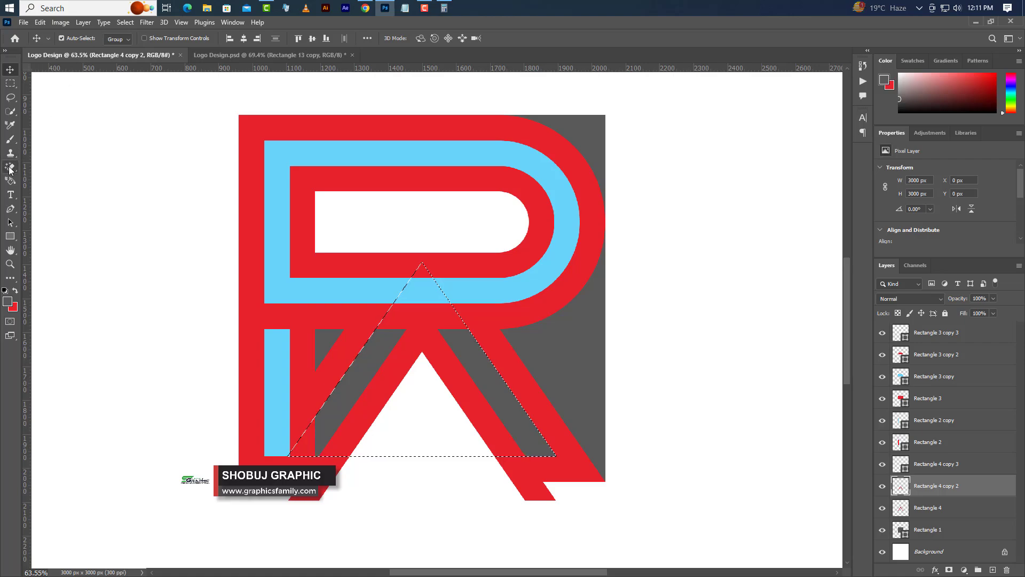
{"action": "left_click_drag", "start_coordinate": [10, 166], "coordinate": [34, 172]}
{"action": "left_click", "coordinate": [34, 172]}
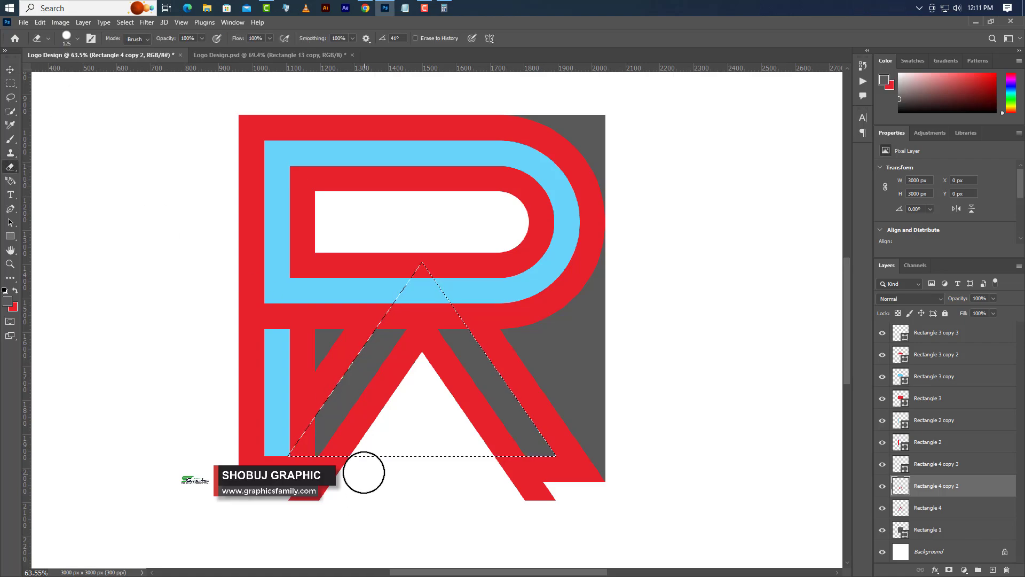
{"action": "mouse_move", "coordinate": [291, 457]}
{"action": "left_mouse_down"}
{"action": "mouse_move", "coordinate": [351, 475]}
{"action": "mouse_move", "coordinate": [237, 495]}
{"action": "mouse_move", "coordinate": [447, 491]}
{"action": "mouse_move", "coordinate": [474, 468]}
{"action": "mouse_move", "coordinate": [638, 461]}
{"action": "mouse_move", "coordinate": [455, 505]}
{"action": "mouse_move", "coordinate": [627, 481]}
{"action": "left_mouse_up"}
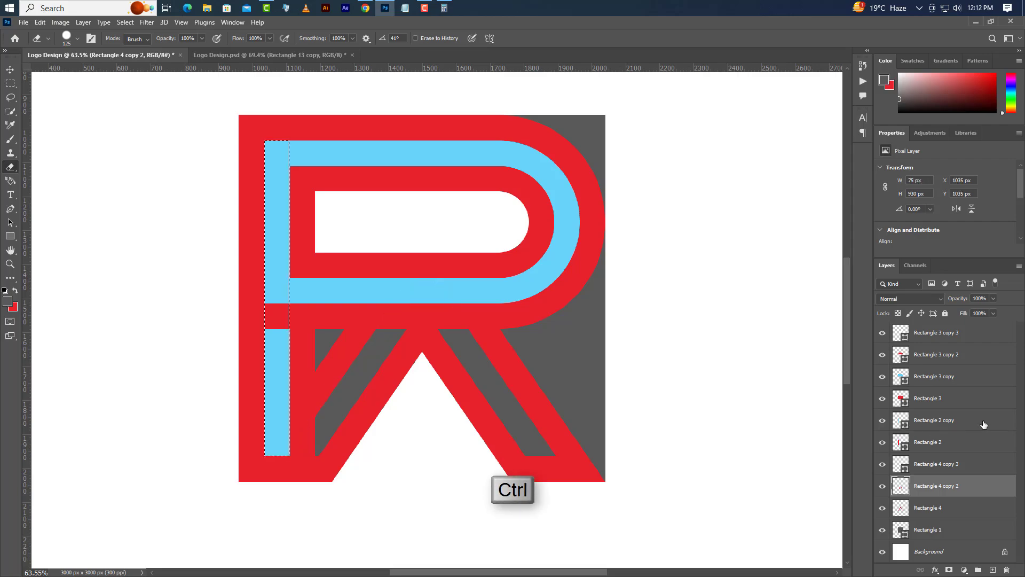
Step: Load the blue vertical strip's outline as a selection and delete its layer, Rectangle 2 copy
{"action": "left_click", "coordinate": [961, 420]}
{"action": "left_click", "coordinate": [1007, 570]}
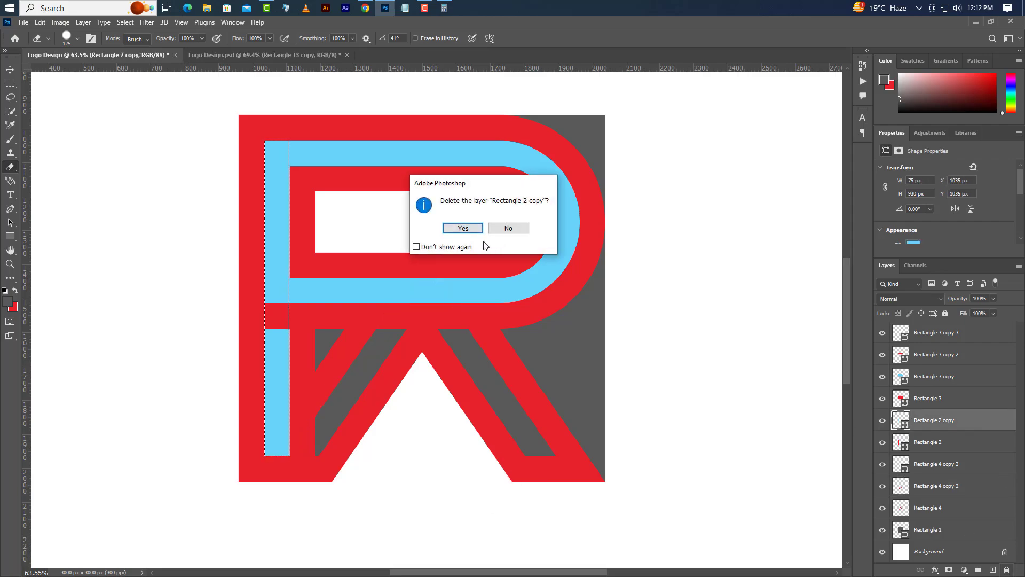
{"action": "left_click", "coordinate": [463, 229]}
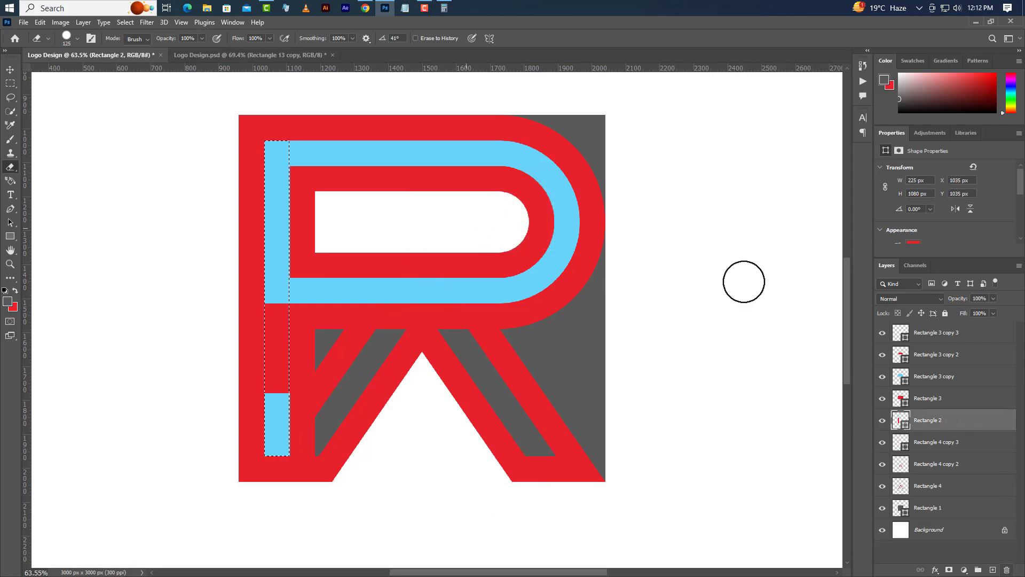
Step: Rasterize the red stem layer, Rectangle 2, and cut the selected strip out of both it and Rectangle 4
{"action": "right_click", "coordinate": [966, 422]}
{"action": "left_click", "coordinate": [901, 321]}
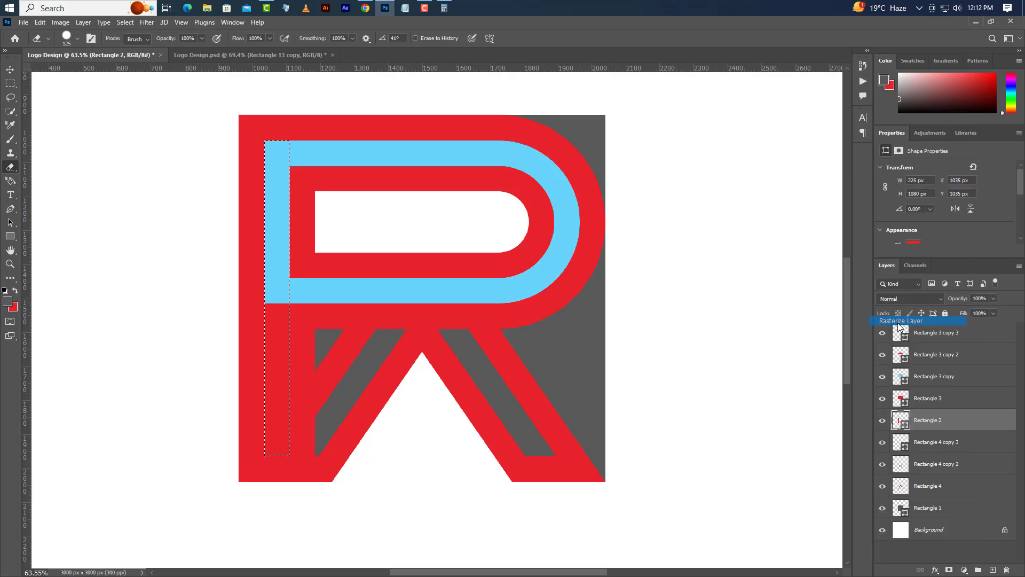
{"action": "key", "text": "Delete"}
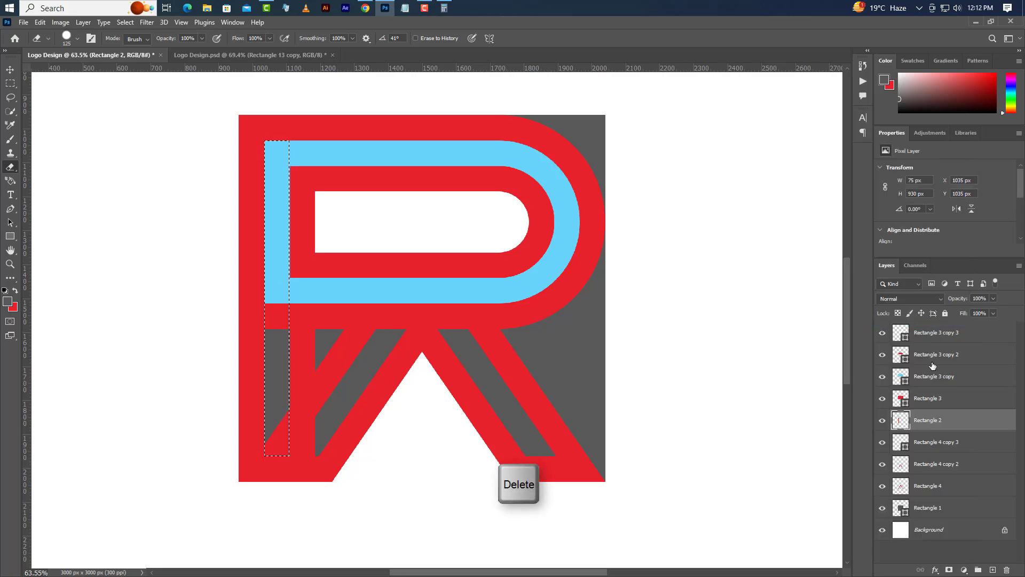
{"action": "left_click", "coordinate": [925, 490]}
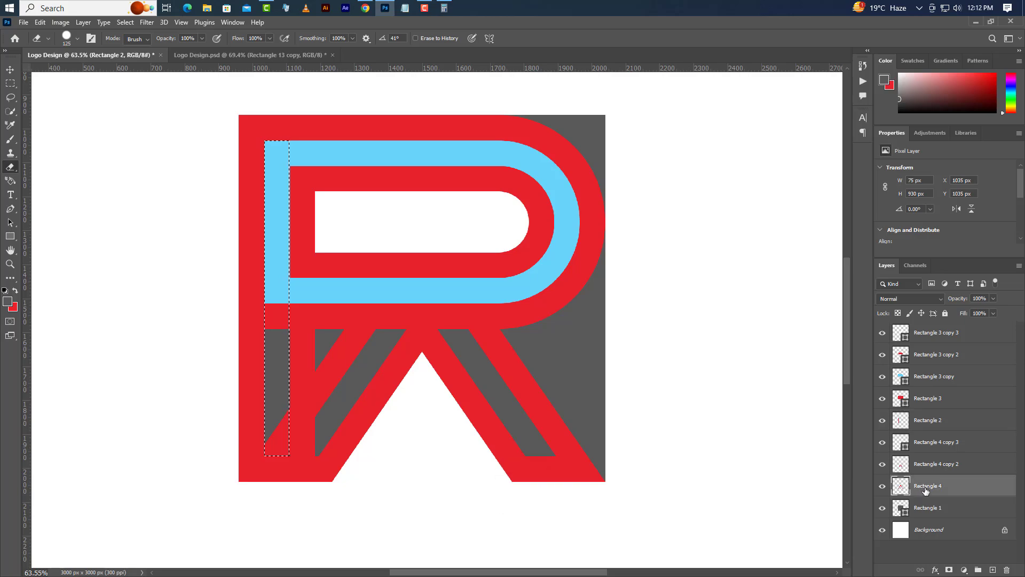
{"action": "key", "text": "Delete"}
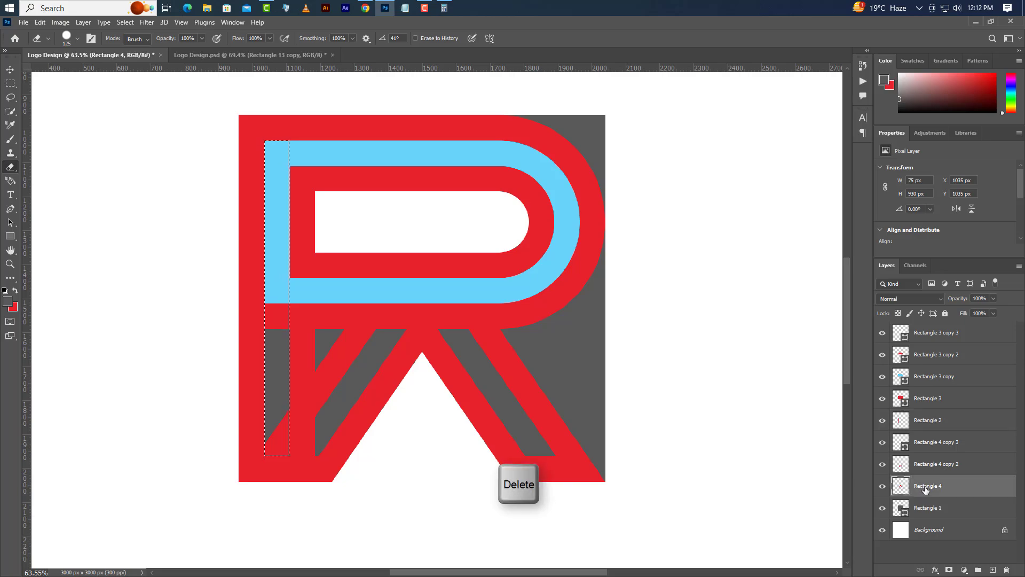
{"action": "key", "text": "Delete"}
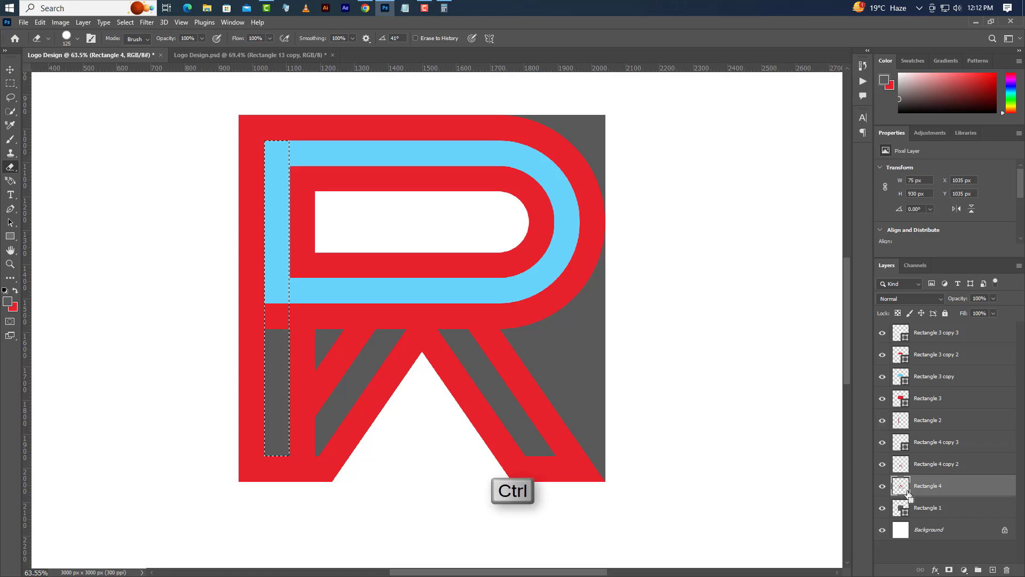
Step: Load Rectangle 4's outline as a selection, invert it and erase the part of Rectangle 2 overlapping the left leg's inner channel
{"action": "left_click", "coordinate": [907, 492], "text": "ctrl"}
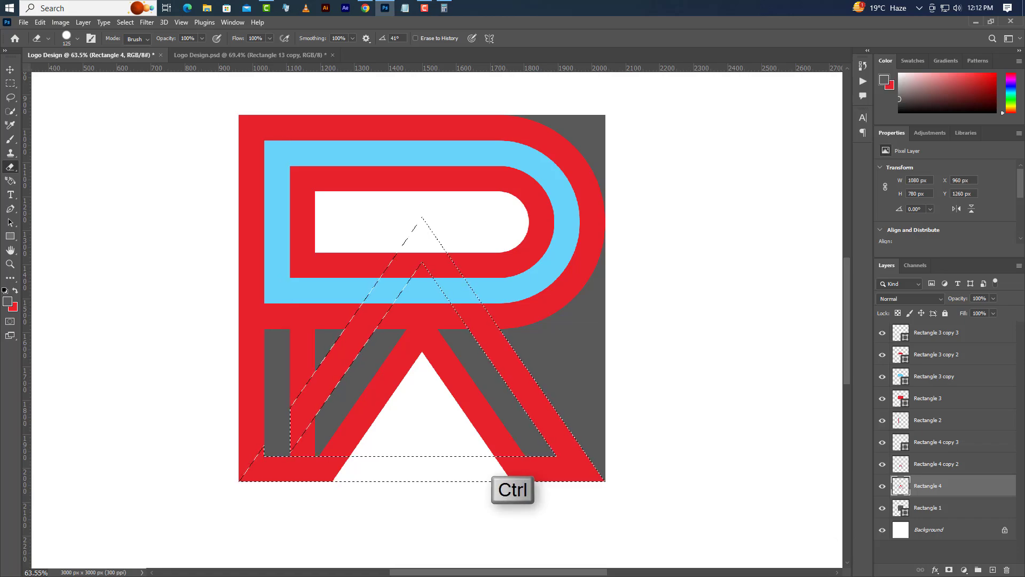
{"action": "left_click", "coordinate": [118, 23]}
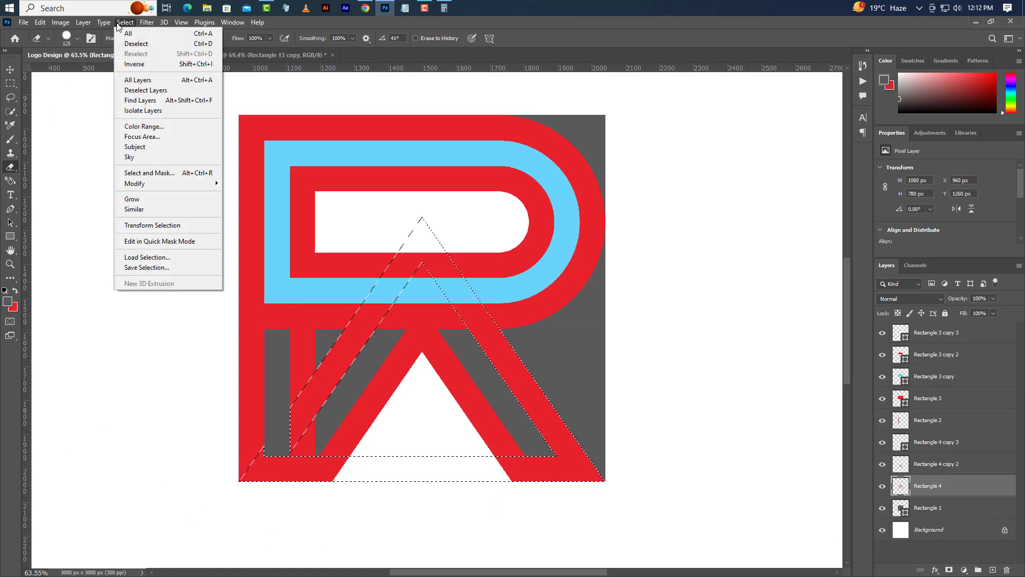
{"action": "left_click", "coordinate": [134, 64]}
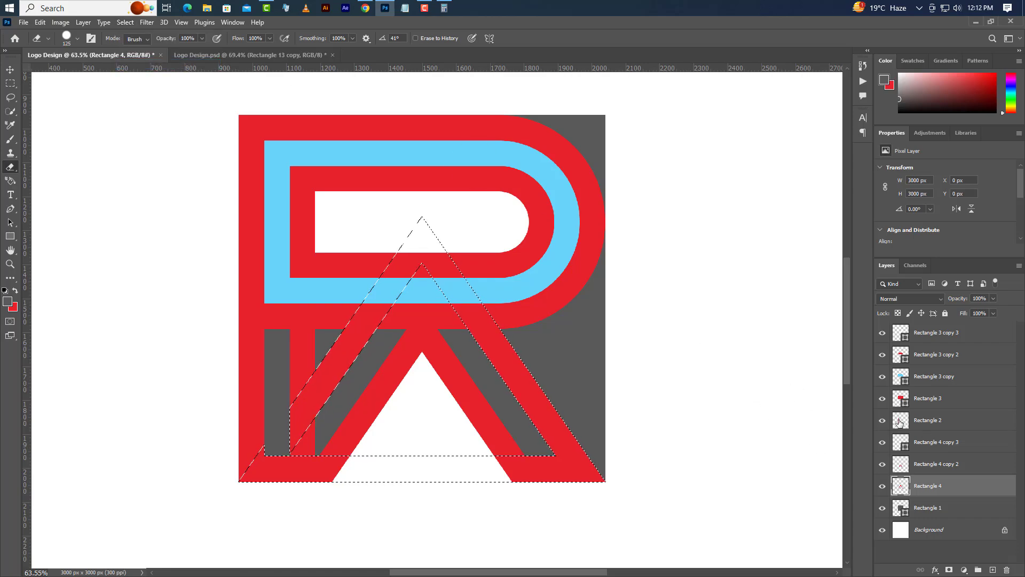
{"action": "left_click", "coordinate": [926, 422]}
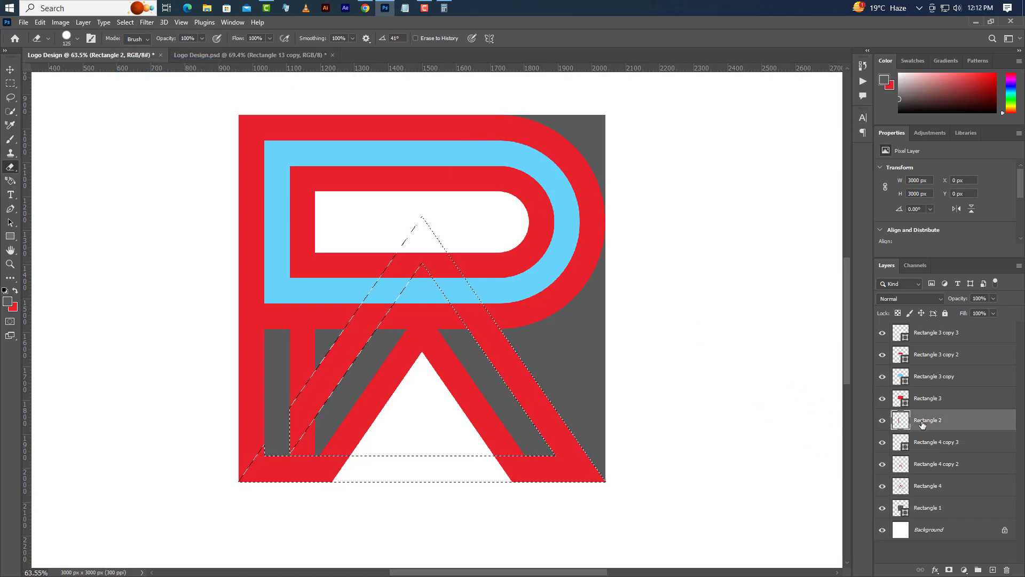
{"action": "left_click_drag", "start_coordinate": [327, 445], "coordinate": [314, 431]}
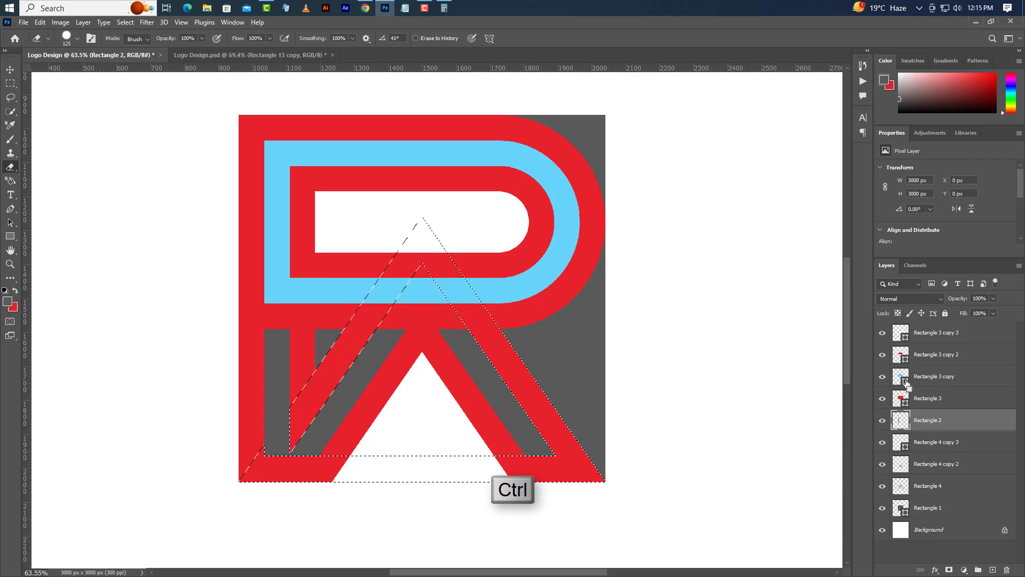
Step: Load the blue bowl shape's outline as a selection and delete its layer, Rectangle 3 copy
{"action": "left_click", "coordinate": [906, 381], "text": "ctrl"}
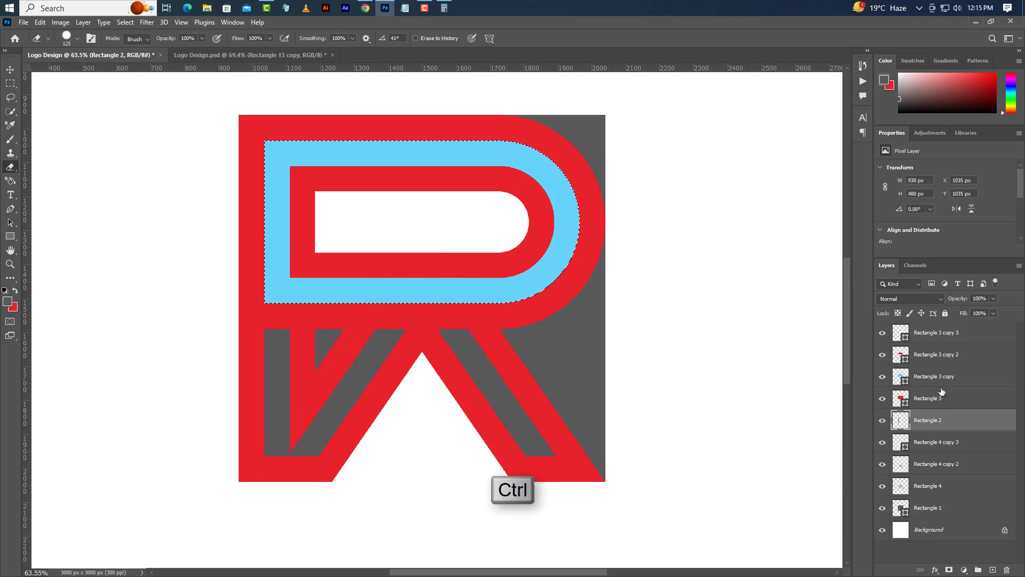
{"action": "left_click", "coordinate": [906, 381]}
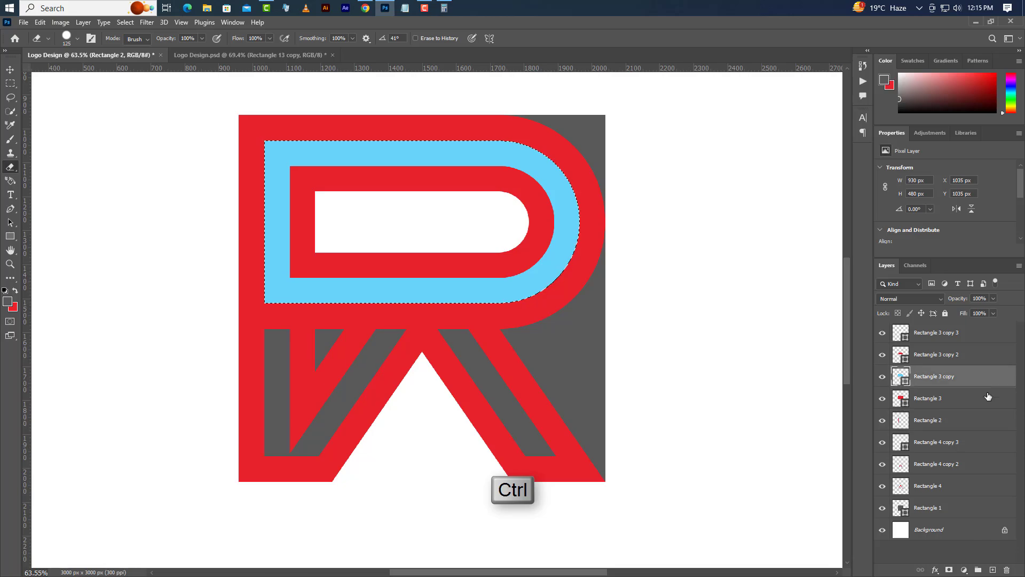
{"action": "left_click", "coordinate": [1005, 571]}
{"action": "left_click", "coordinate": [463, 229]}
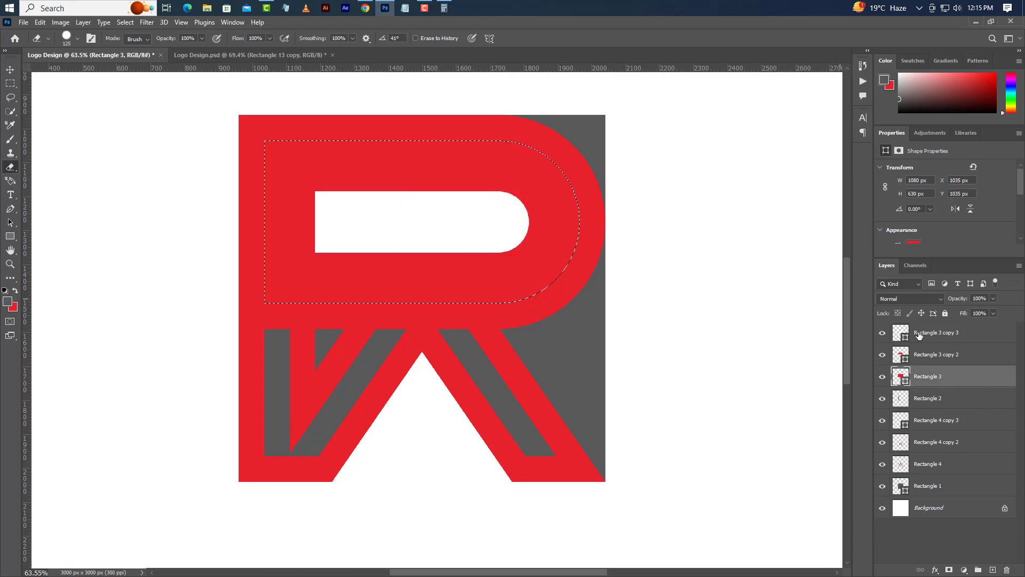
Step: Rasterize the red outer bowl layer, Rectangle 3, and cut the selected shape out of it
{"action": "right_click", "coordinate": [967, 378]}
{"action": "left_click", "coordinate": [895, 324]}
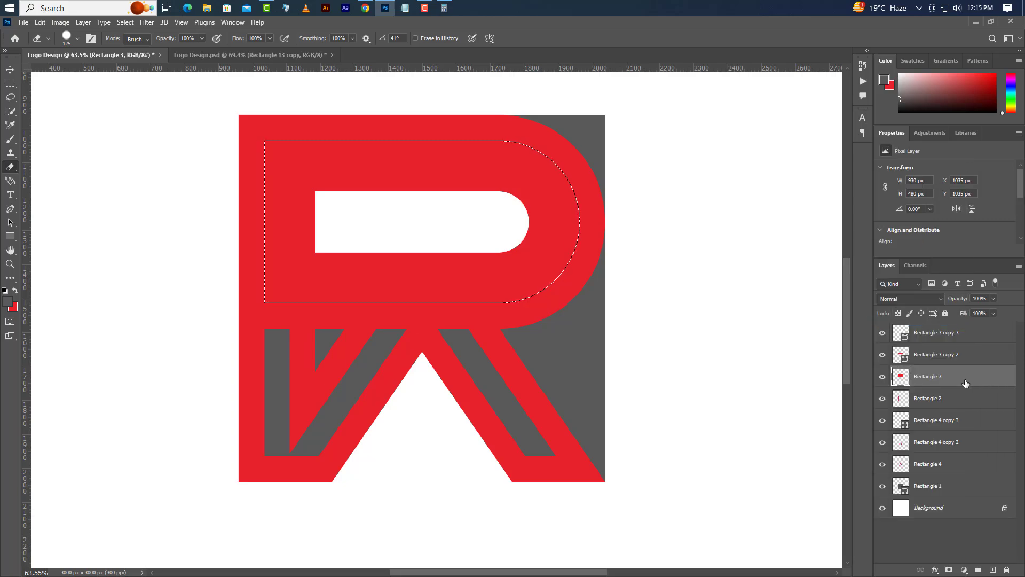
{"action": "key", "text": "Delete"}
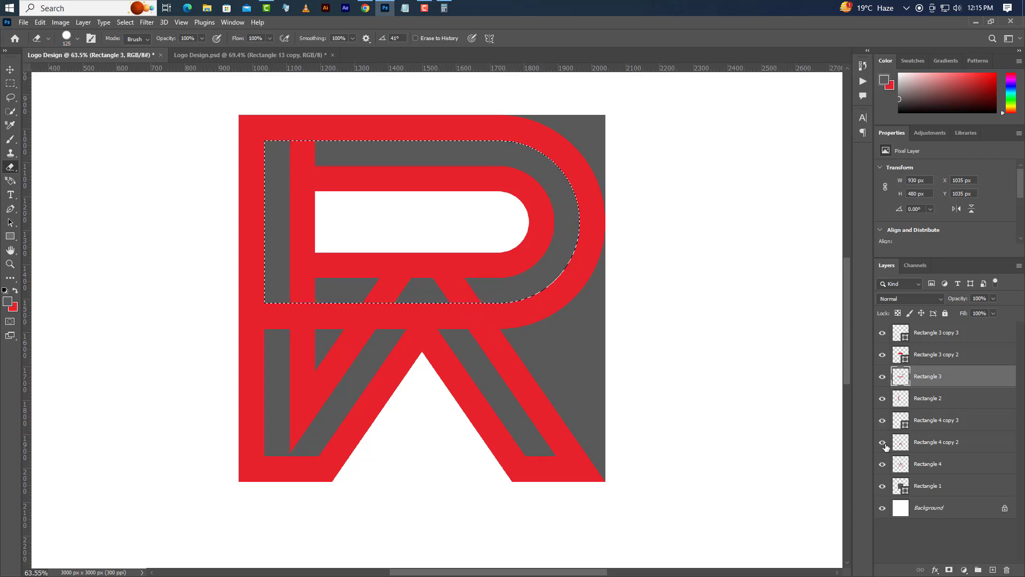
Step: Erase the parts of Rectangle 4 and Rectangle 2 that cross the bowl's channel within the selection, then clear the stem's top overlap
{"action": "left_click", "coordinate": [944, 466]}
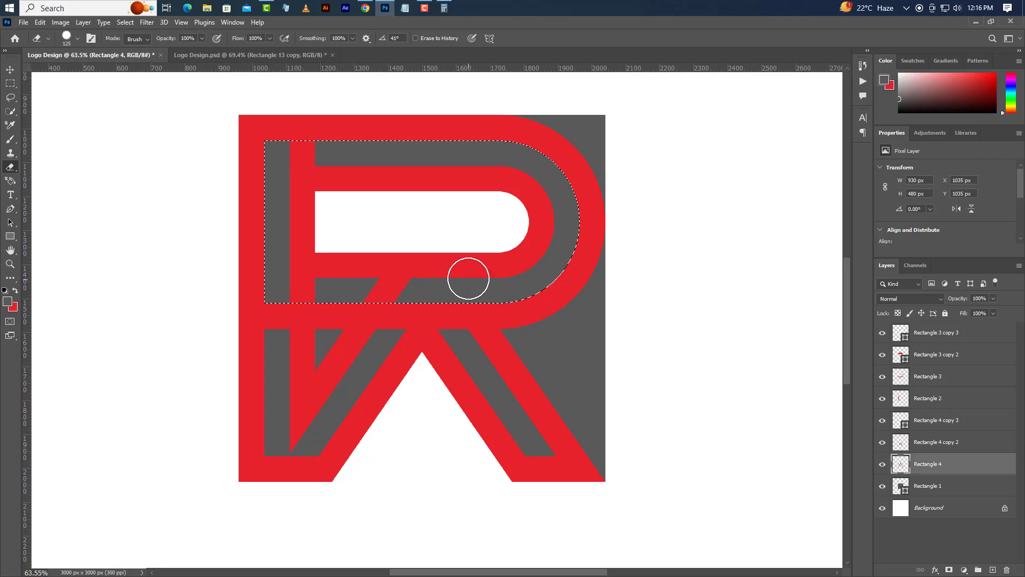
{"action": "left_click", "coordinate": [944, 398]}
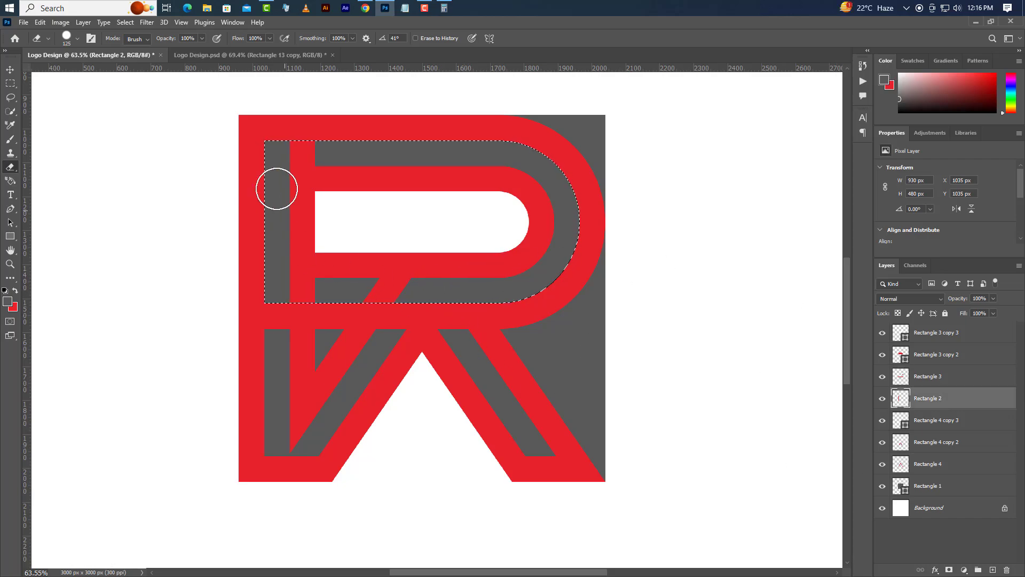
{"action": "left_click", "coordinate": [292, 150]}
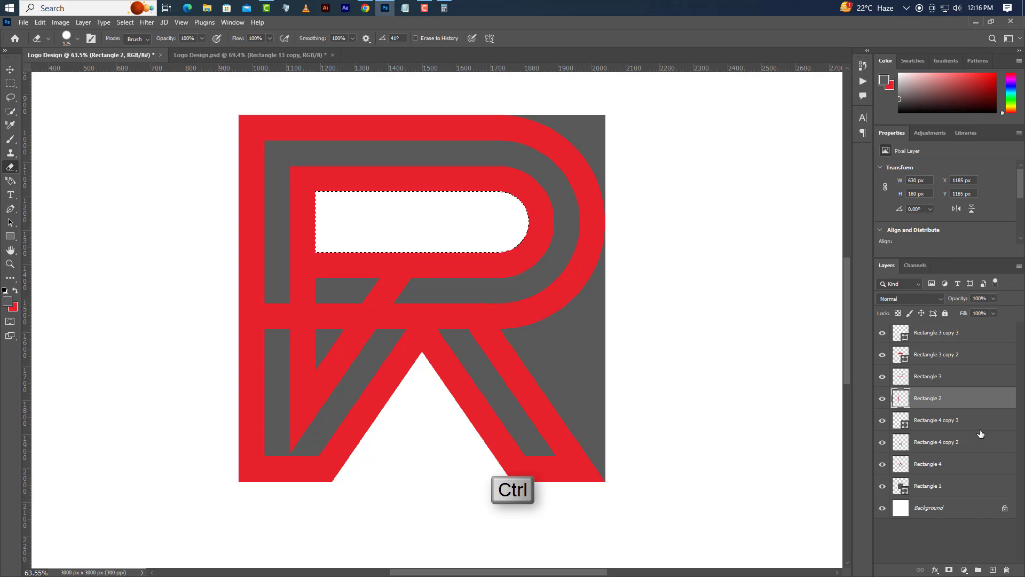
Step: Load the white inner counter's outline as a selection and delete its layer, Rectangle 3 copy 3
{"action": "left_click", "coordinate": [941, 336]}
{"action": "left_click", "coordinate": [1007, 569]}
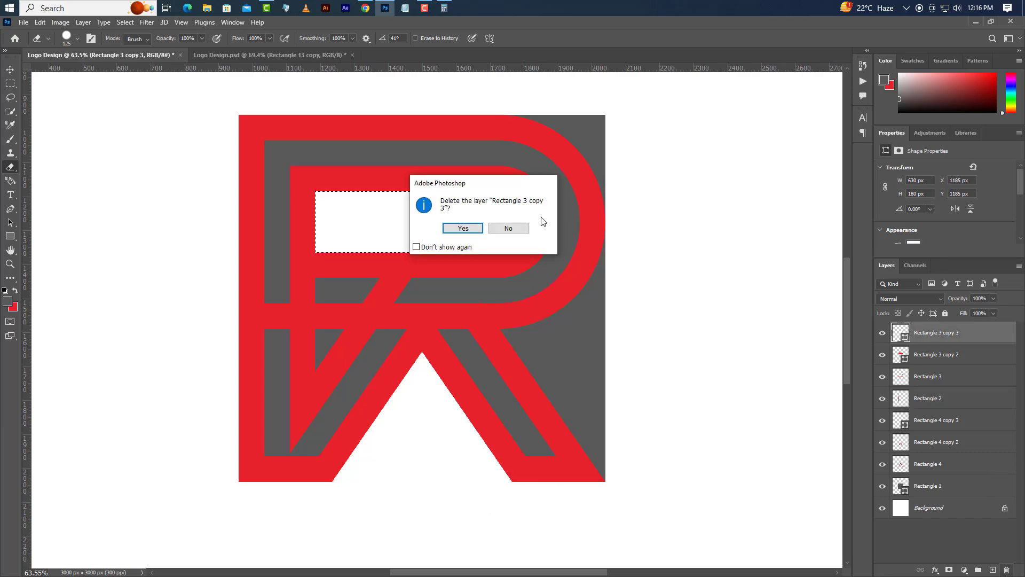
{"action": "left_click", "coordinate": [463, 227]}
Step: Rasterize the inner red bowl layer, Rectangle 3 copy 2, and cut the selected counter out of both it and Rectangle 4
{"action": "right_click", "coordinate": [966, 335]}
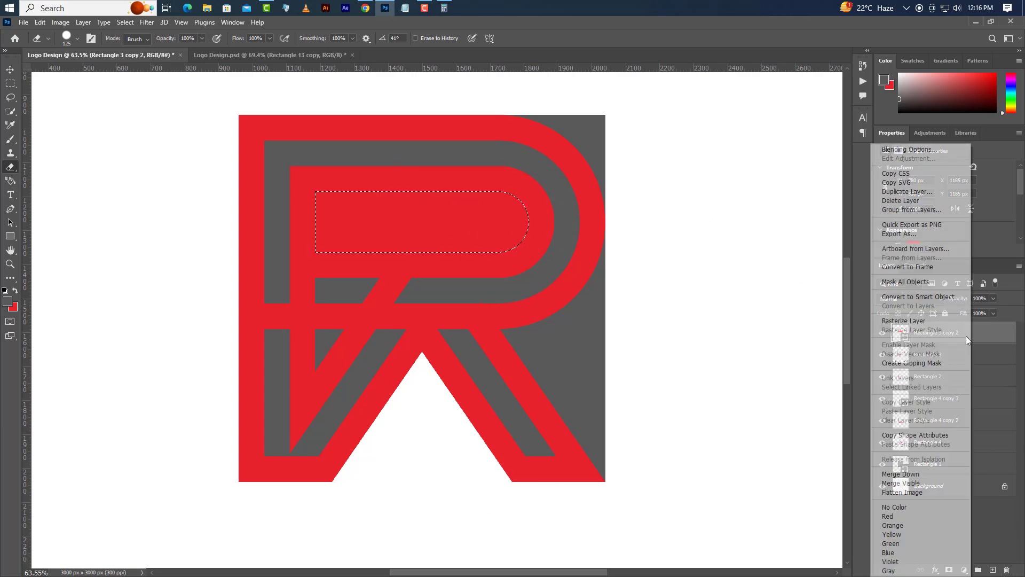
{"action": "left_click", "coordinate": [911, 321]}
{"action": "key", "text": "Delete"}
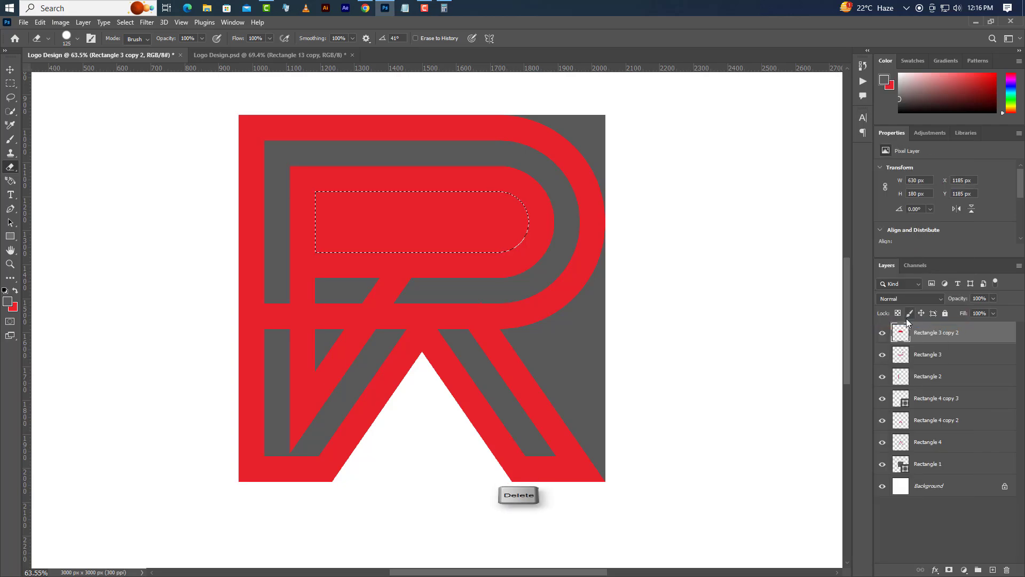
{"action": "left_click", "coordinate": [955, 442]}
{"action": "key", "text": "Delete"}
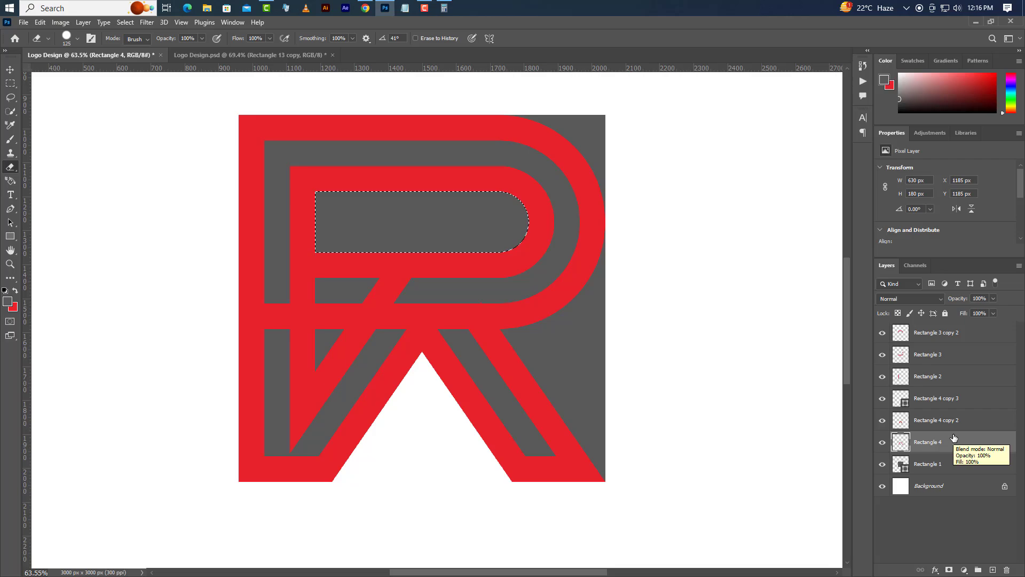
Step: Load Rectangle 4's outline as a selection, invert it and erase Rectangle 3 copy 2's lower bar beyond the diagonal leg
{"action": "left_click", "coordinate": [910, 447], "text": "ctrl"}
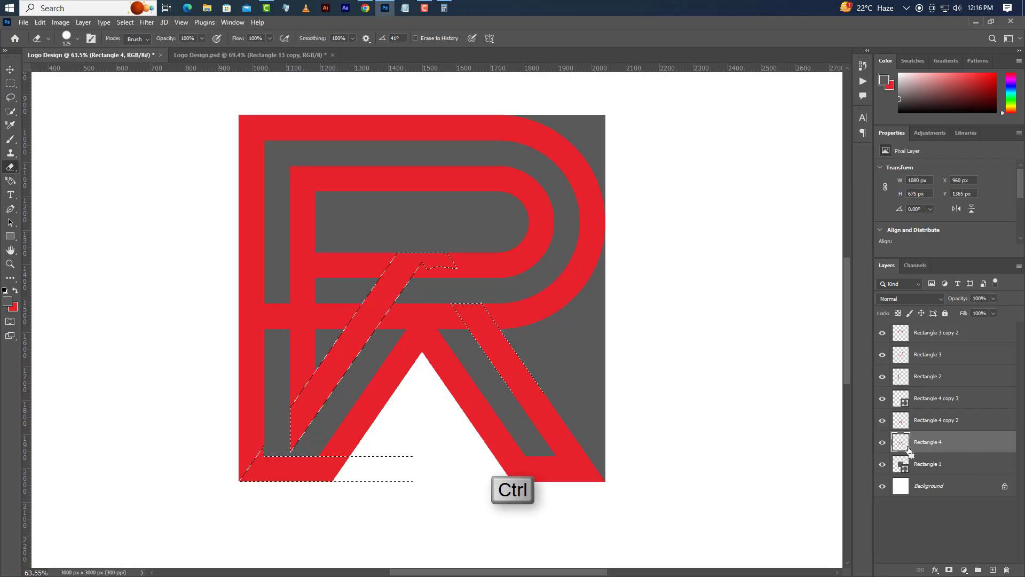
{"action": "left_click", "coordinate": [933, 334]}
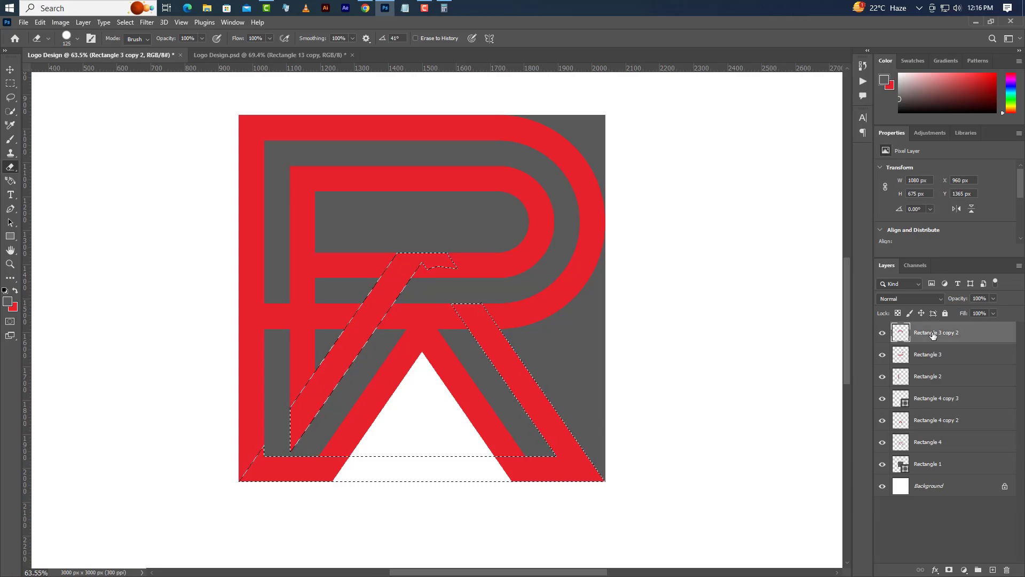
{"action": "left_click", "coordinate": [125, 22]}
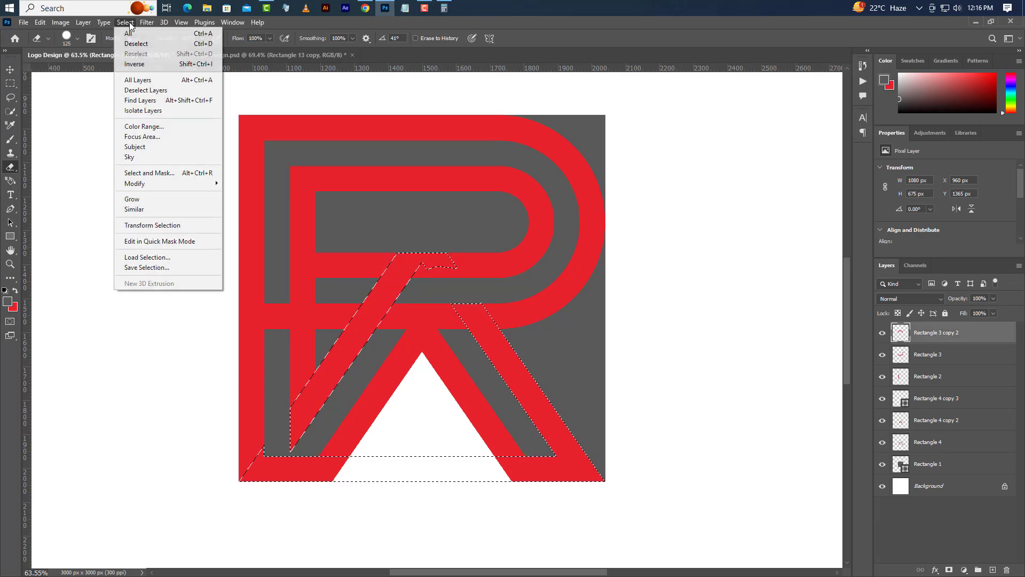
{"action": "left_click", "coordinate": [133, 64]}
{"action": "left_click_drag", "start_coordinate": [383, 250], "coordinate": [377, 258]}
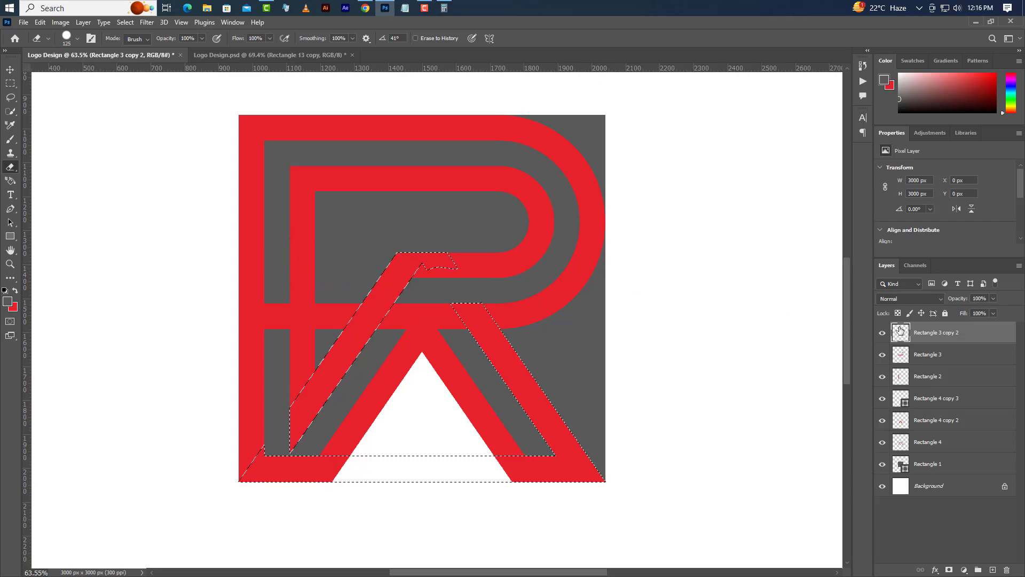
Step: Erase Rectangle 3's lower bar across the leg channel and left of the diagonal, then invert and clear the selection
{"action": "left_click", "coordinate": [931, 356]}
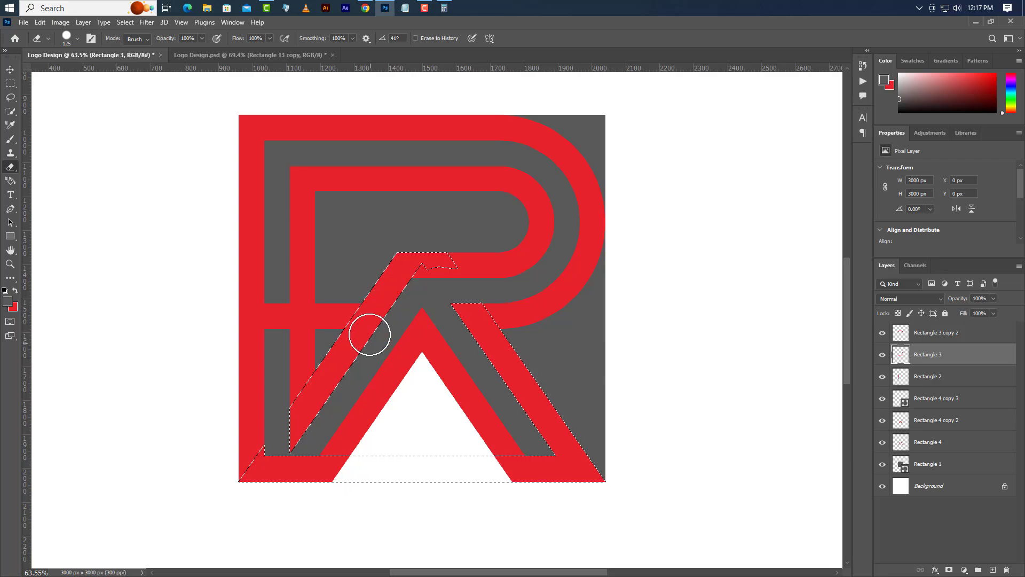
{"action": "left_click_drag", "start_coordinate": [361, 315], "coordinate": [210, 320]}
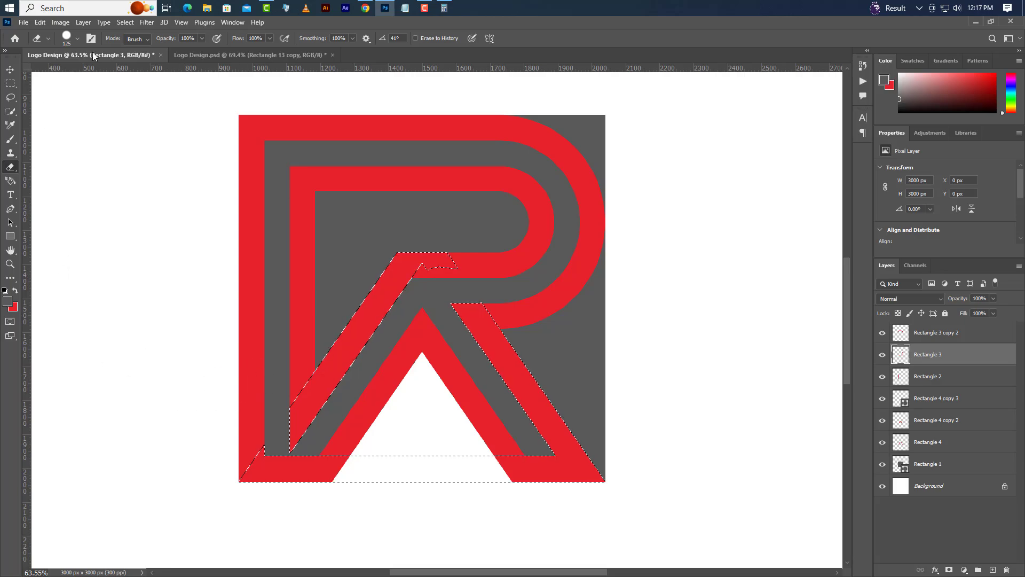
{"action": "left_click", "coordinate": [121, 23]}
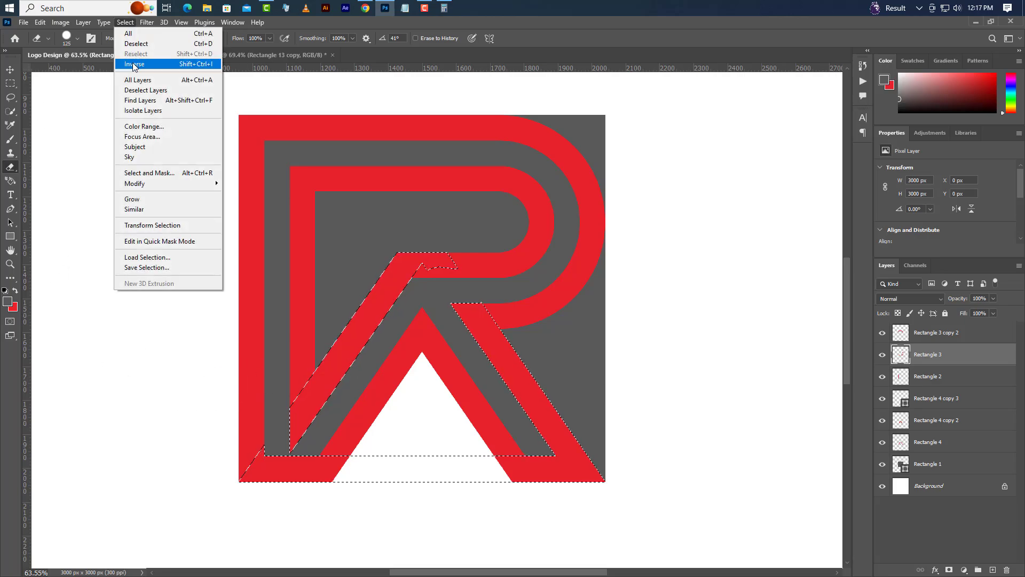
{"action": "left_click", "coordinate": [132, 63]}
{"action": "left_click", "coordinate": [130, 21]}
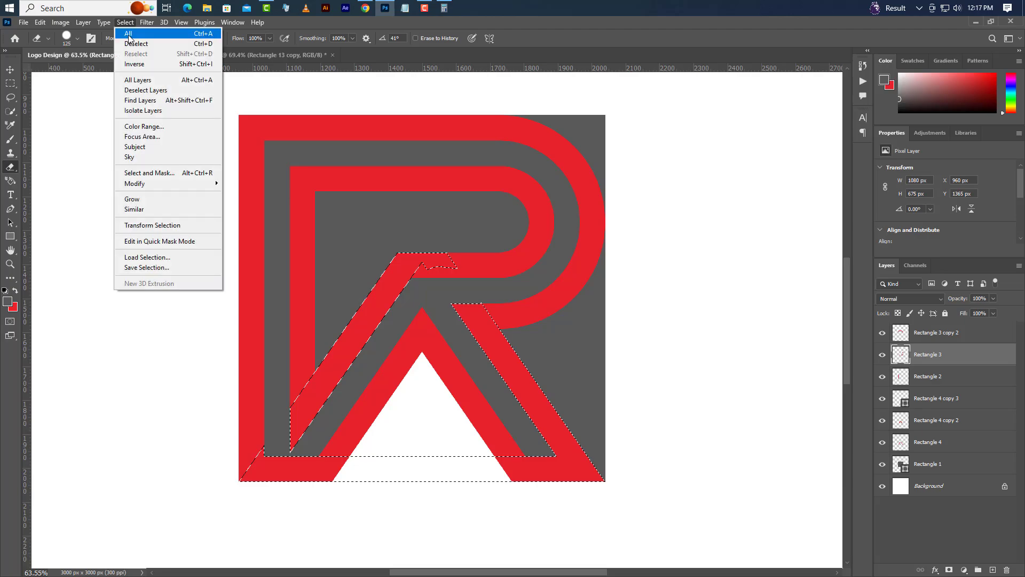
{"action": "left_click", "coordinate": [128, 43]}
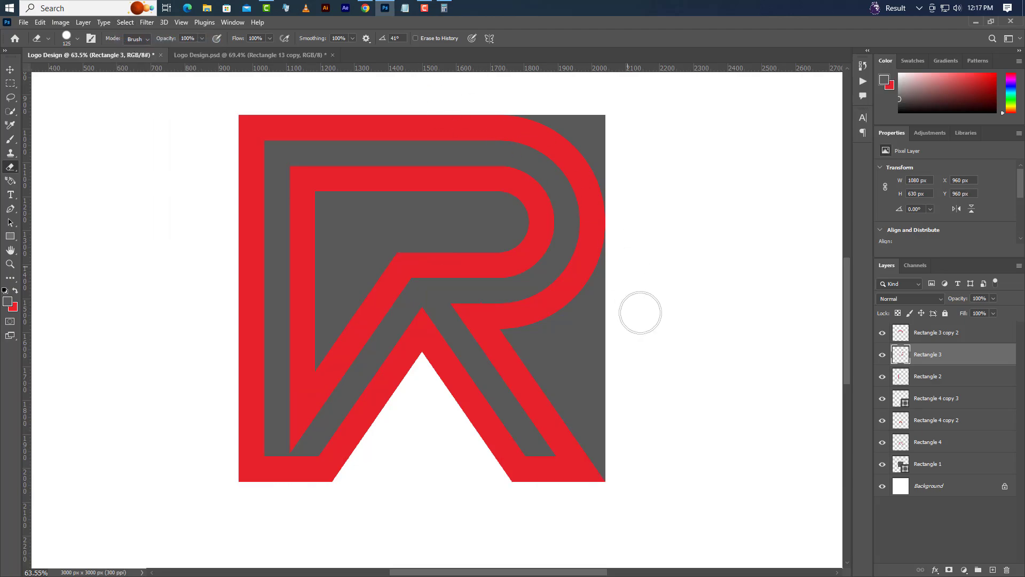
Step: Draw a grey rectangle about 167 px wide at the left leg's lower channel, set its height to 75 px and align it with the channel's bottom
{"action": "scroll", "coordinate": [291, 479], "scroll_direction": "up", "scroll_amount": 1}
{"action": "scroll", "coordinate": [291, 479], "scroll_direction": "up", "scroll_amount": 6}
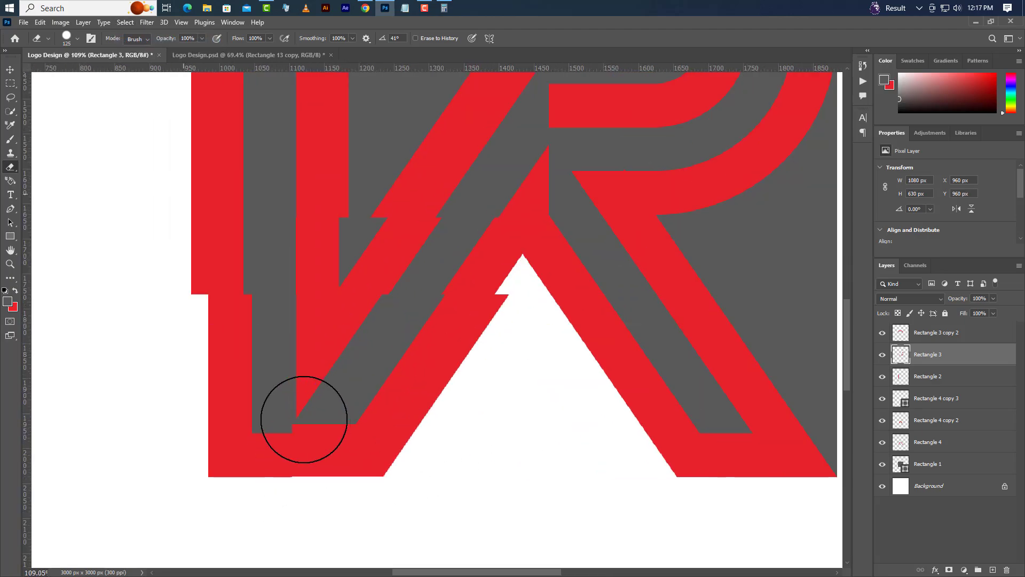
{"action": "left_click", "coordinate": [10, 236]}
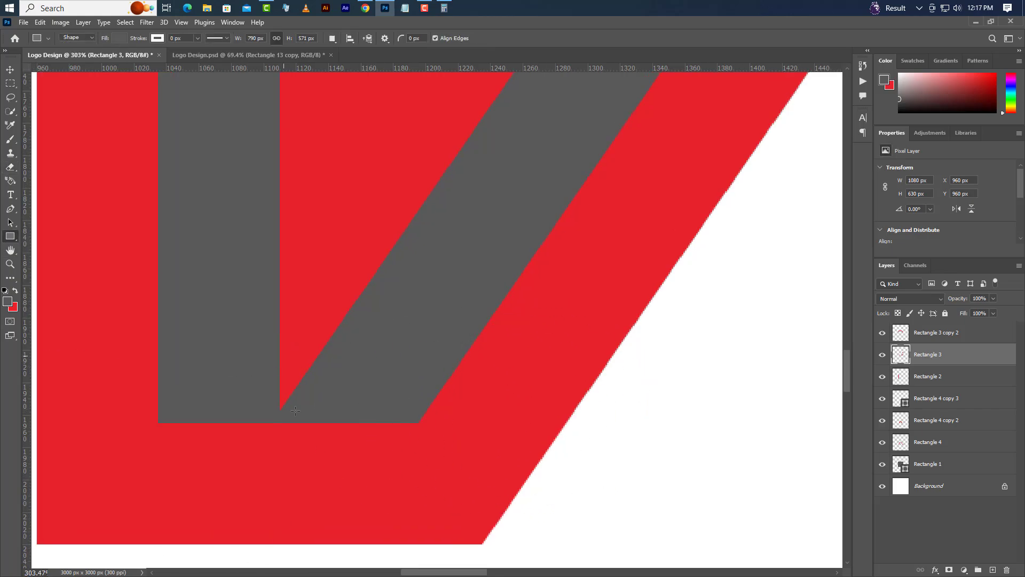
{"action": "left_click_drag", "start_coordinate": [160, 423], "coordinate": [430, 277]}
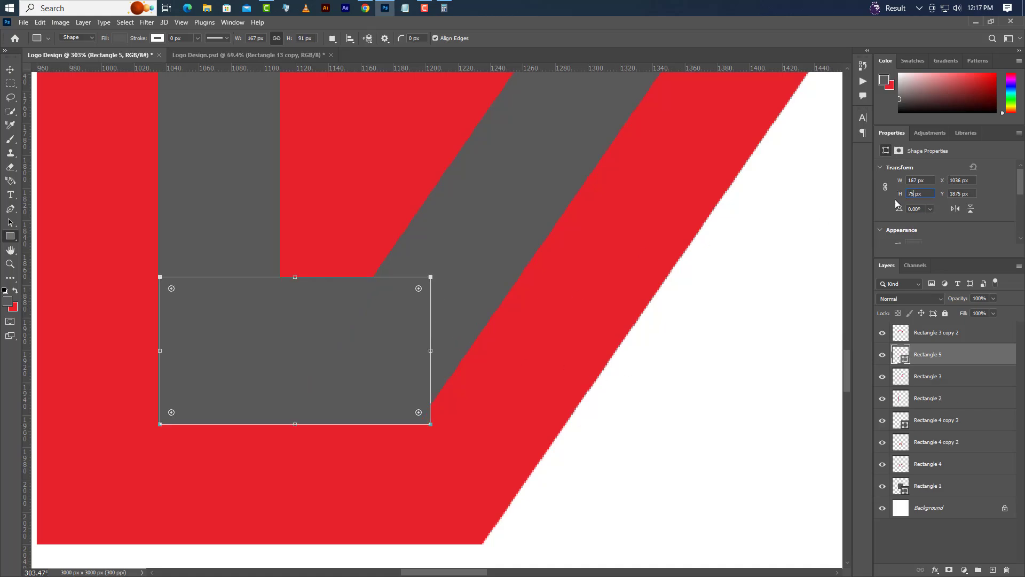
{"action": "key", "text": "Return"}
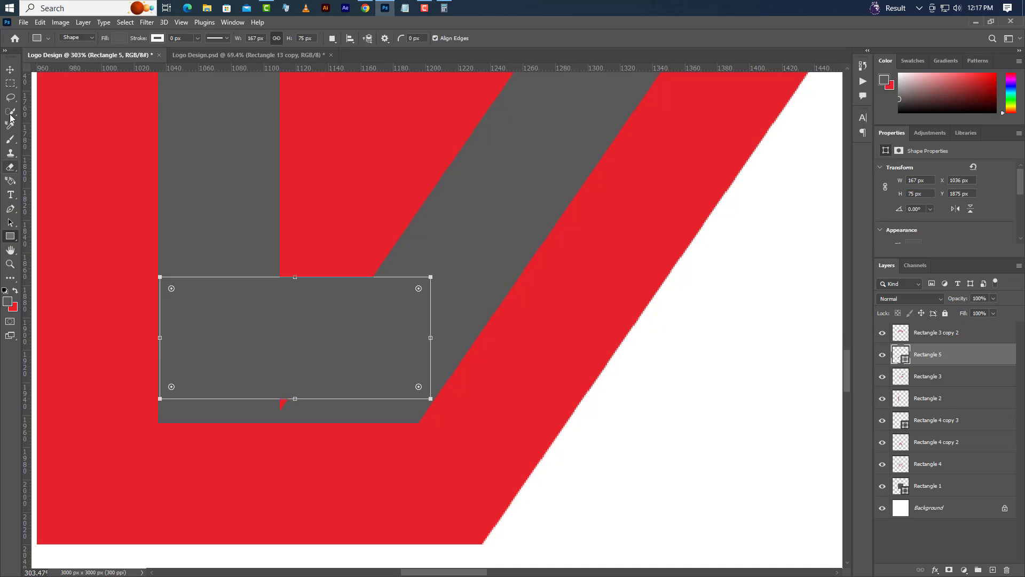
{"action": "left_click", "coordinate": [11, 70]}
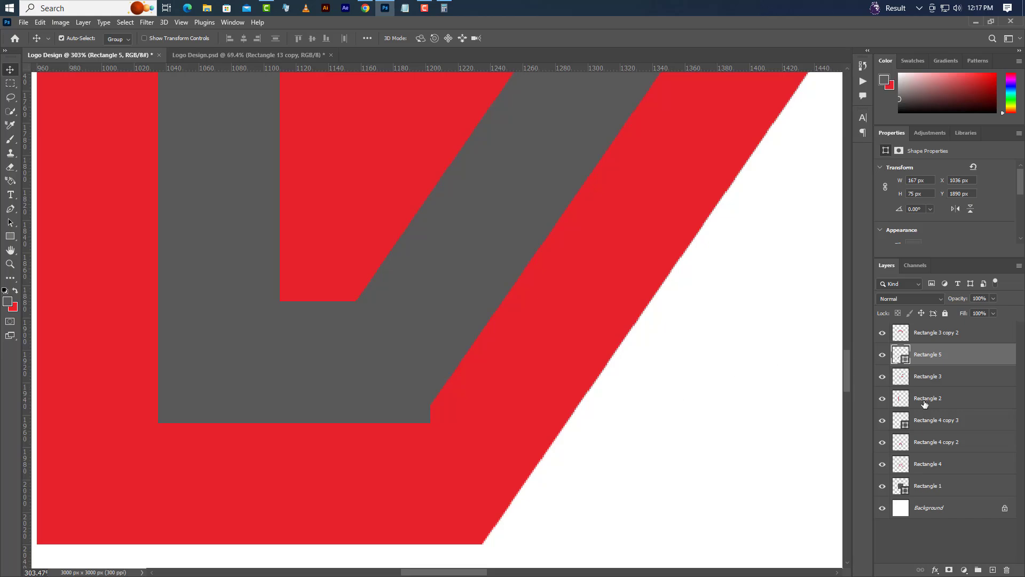
Step: Load the grey rectangle's outline as a selection and delete its layer, Rectangle 5
{"action": "key", "text": "ctrl"}
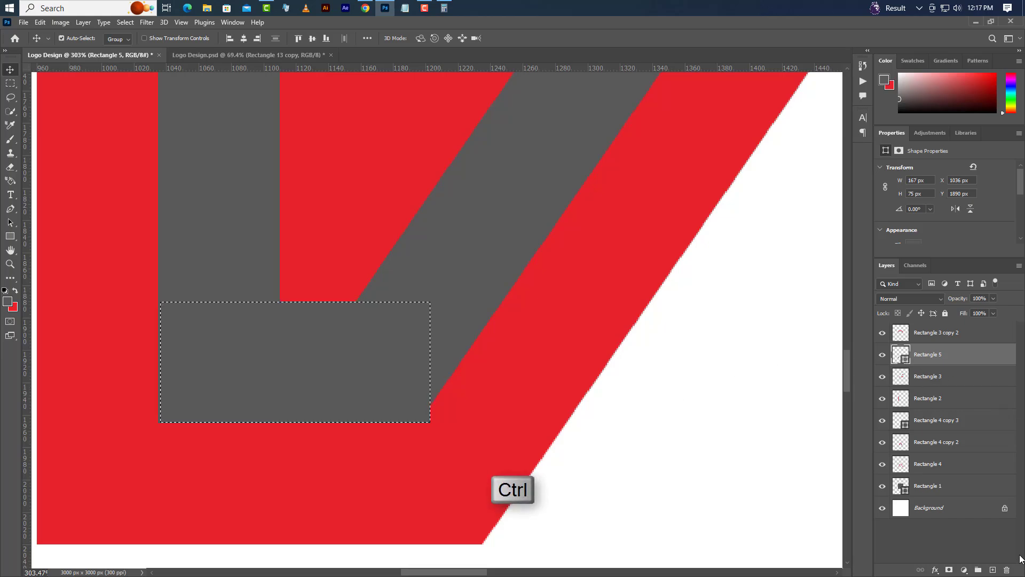
{"action": "left_click", "coordinate": [1007, 569]}
{"action": "left_click", "coordinate": [471, 229]}
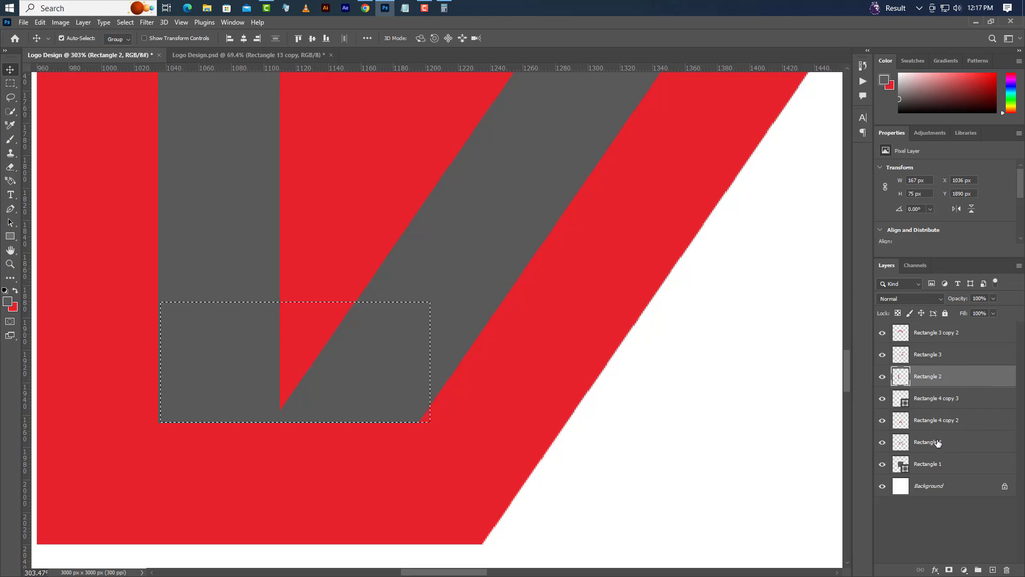
Step: Erase the pointed lower tip of the inner diagonal on Rectangle 4 within the selection and deselect
{"action": "left_click", "coordinate": [882, 443]}
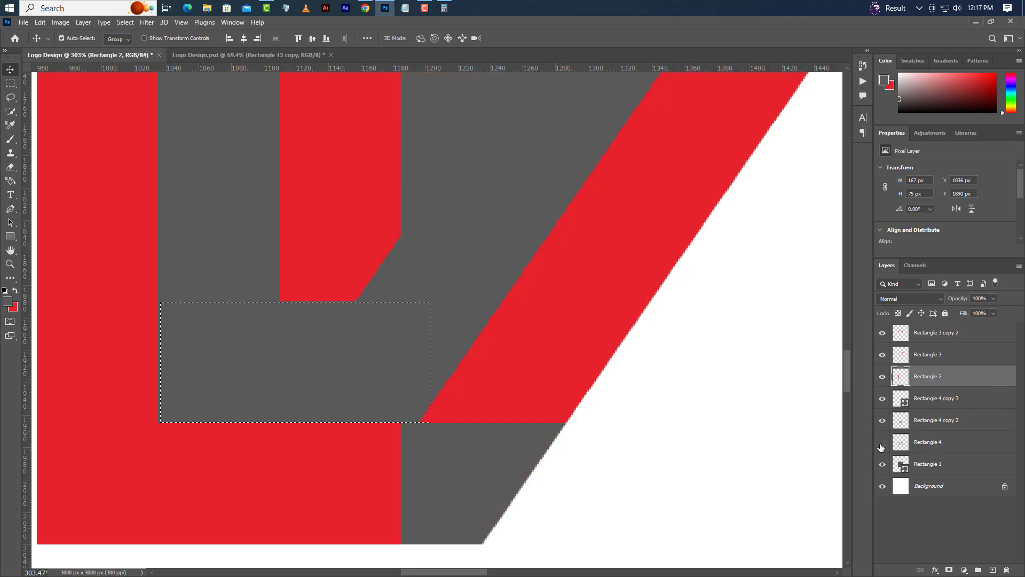
{"action": "left_click", "coordinate": [933, 445]}
{"action": "key", "text": "e"}
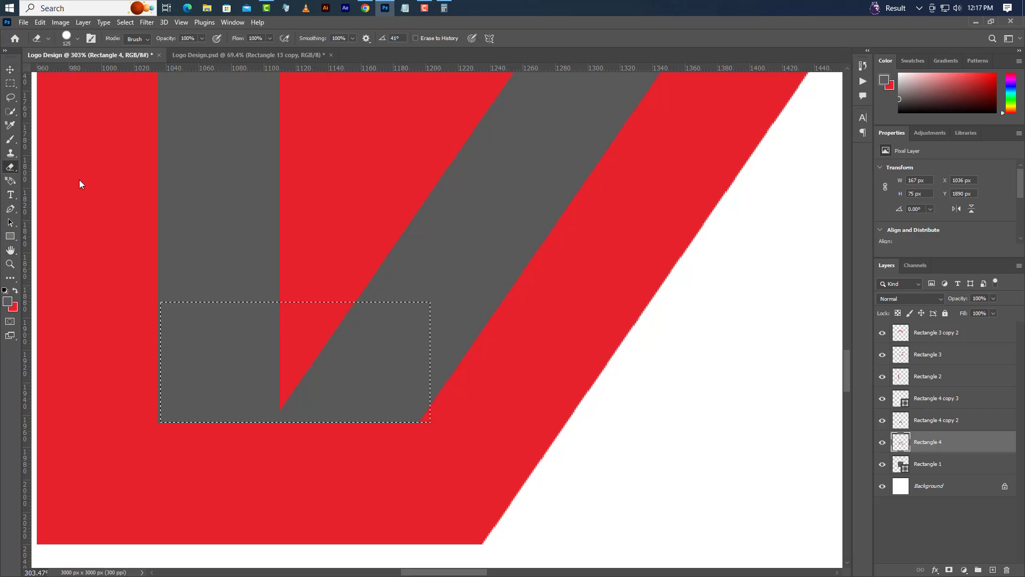
{"action": "left_click", "coordinate": [316, 332]}
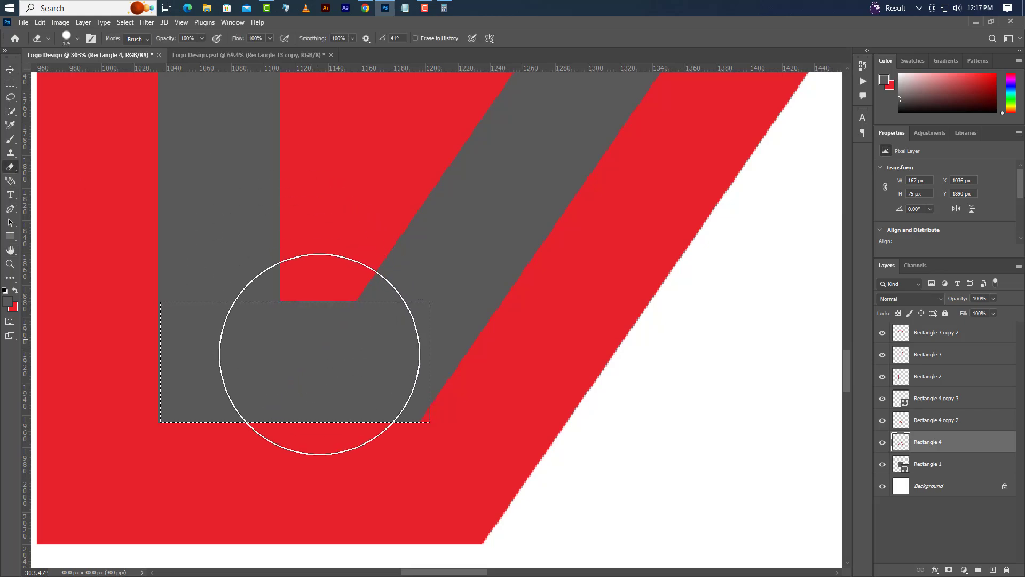
{"action": "left_click", "coordinate": [117, 23]}
{"action": "left_click", "coordinate": [140, 43]}
Step: Delete the grey base square behind the logo, layer Rectangle 1
{"action": "scroll", "coordinate": [327, 293], "scroll_direction": "down", "scroll_amount": 1}
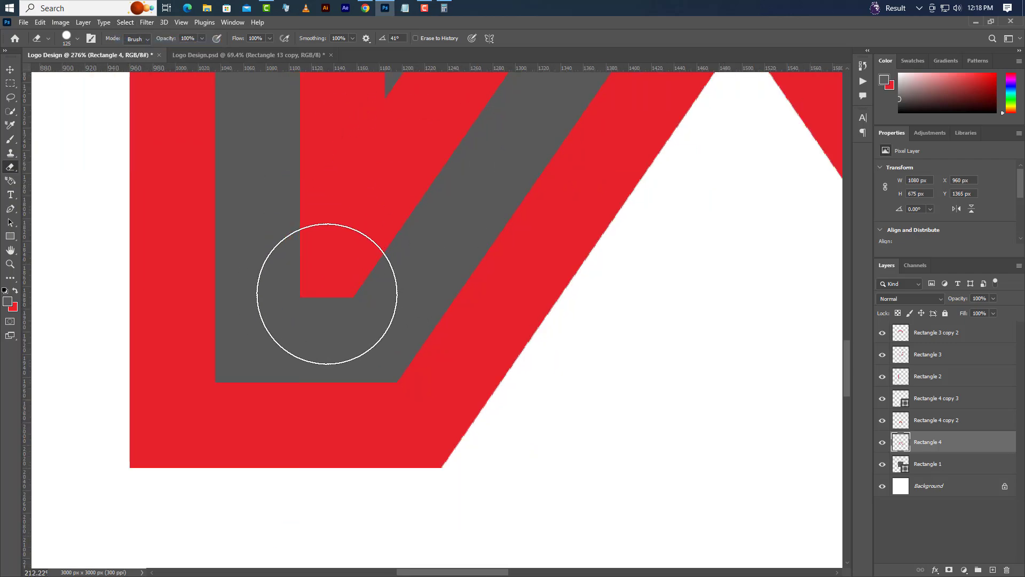
{"action": "scroll", "coordinate": [327, 293], "scroll_direction": "down", "scroll_amount": 8}
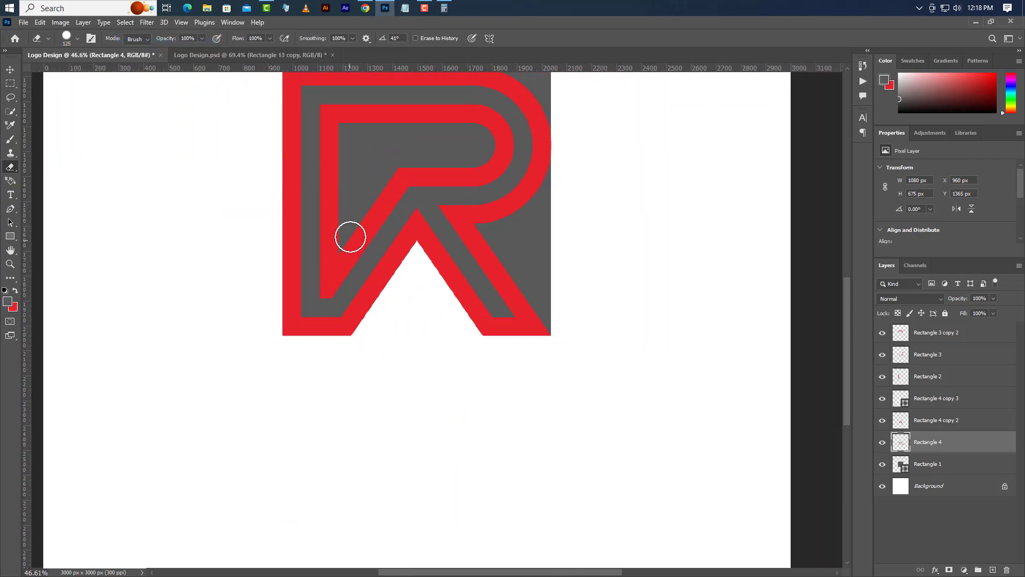
{"action": "scroll", "coordinate": [350, 237], "scroll_direction": "down", "scroll_amount": 3}
{"action": "scroll", "coordinate": [389, 179], "scroll_direction": "up", "scroll_amount": 4}
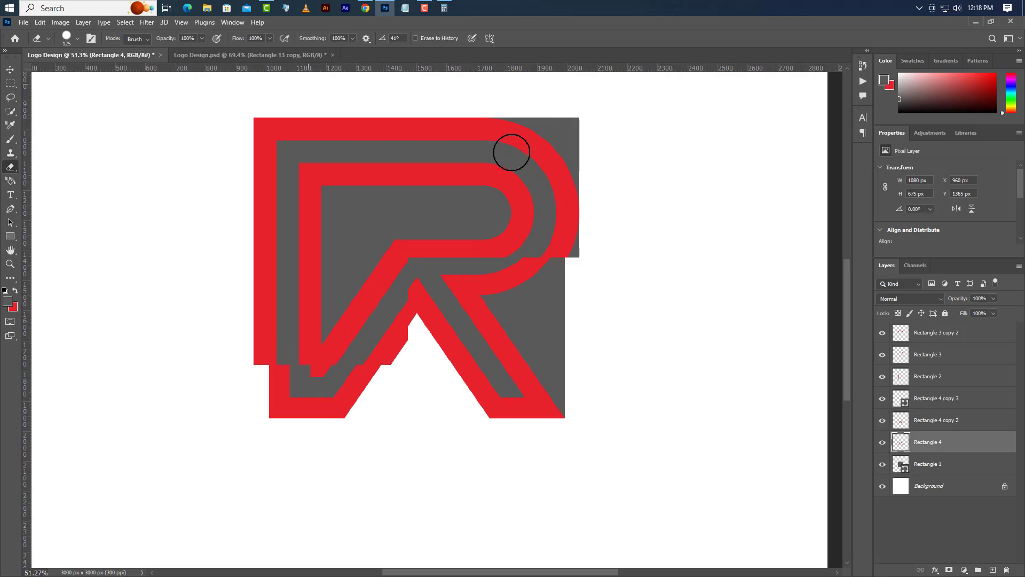
{"action": "scroll", "coordinate": [512, 153], "scroll_direction": "up", "scroll_amount": 1}
{"action": "key", "text": "v"}
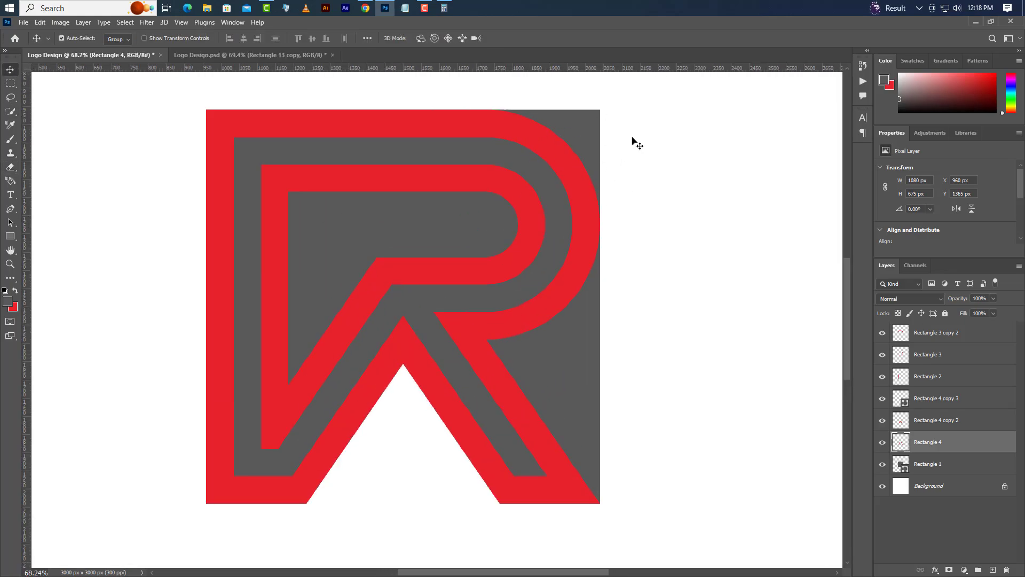
{"action": "left_click", "coordinate": [592, 129]}
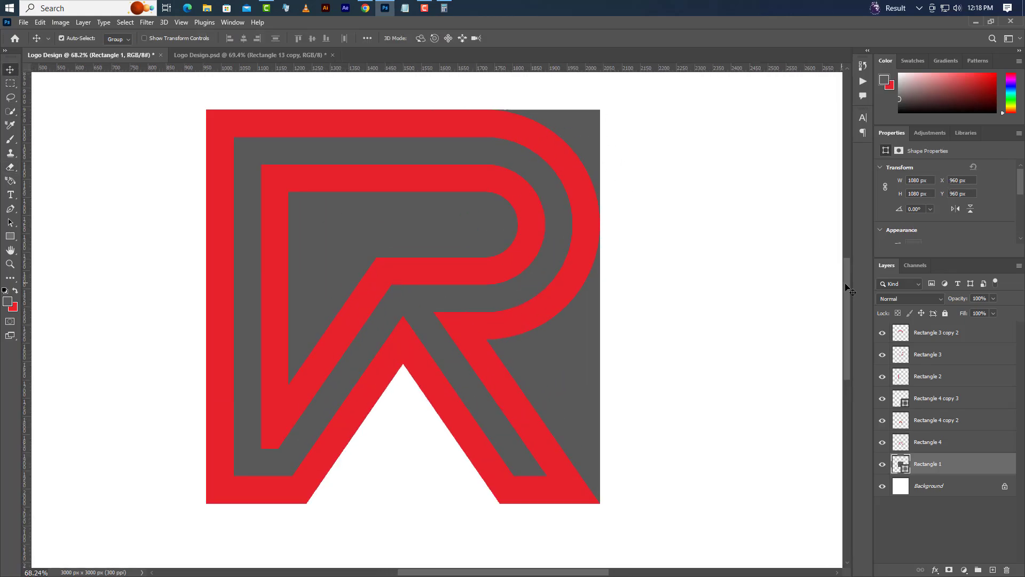
{"action": "left_click", "coordinate": [1007, 570]}
{"action": "left_click", "coordinate": [478, 230]}
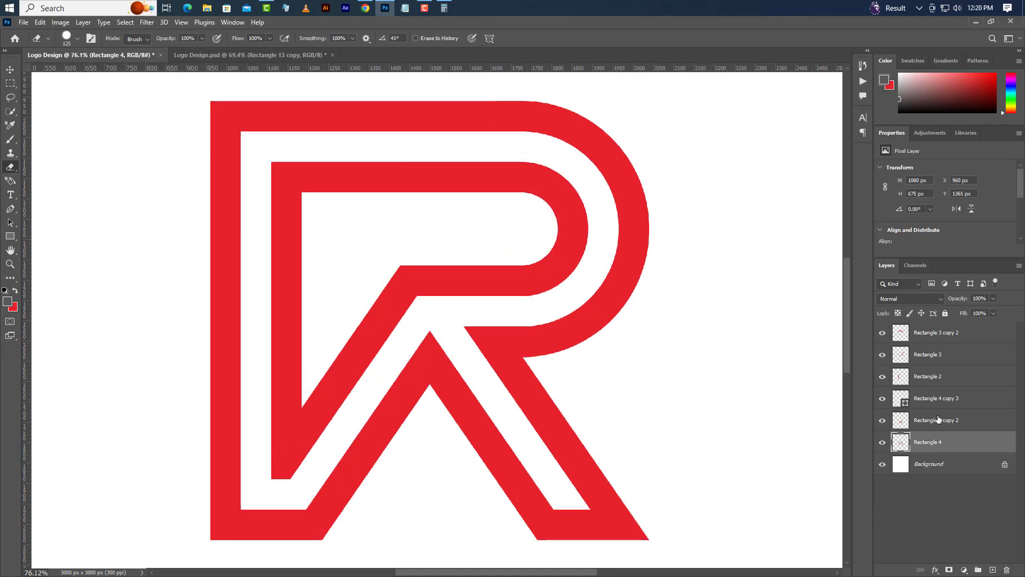
Step: Group all six red logo layers, from Rectangle 4 up to Rectangle 3 copy 2, leaving out the Background
{"action": "left_click", "coordinate": [944, 421], "text": "ctrl"}
{"action": "left_click", "coordinate": [944, 399], "text": "ctrl"}
{"action": "left_click", "coordinate": [943, 377], "text": "ctrl"}
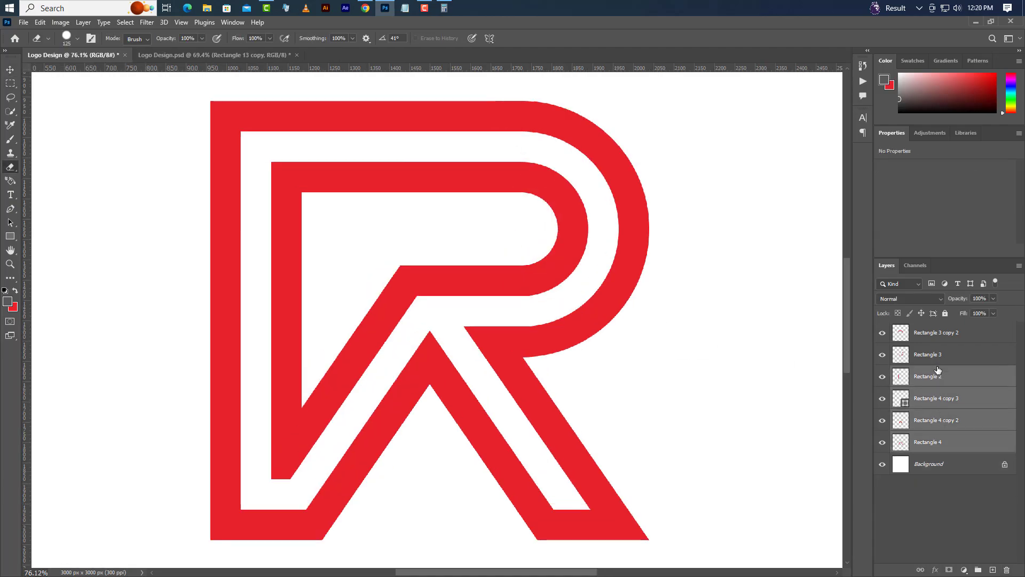
{"action": "left_click", "coordinate": [941, 352], "text": "ctrl"}
{"action": "left_click", "coordinate": [941, 333], "text": "ctrl"}
{"action": "scroll", "coordinate": [974, 479], "scroll_direction": "up", "scroll_amount": 1}
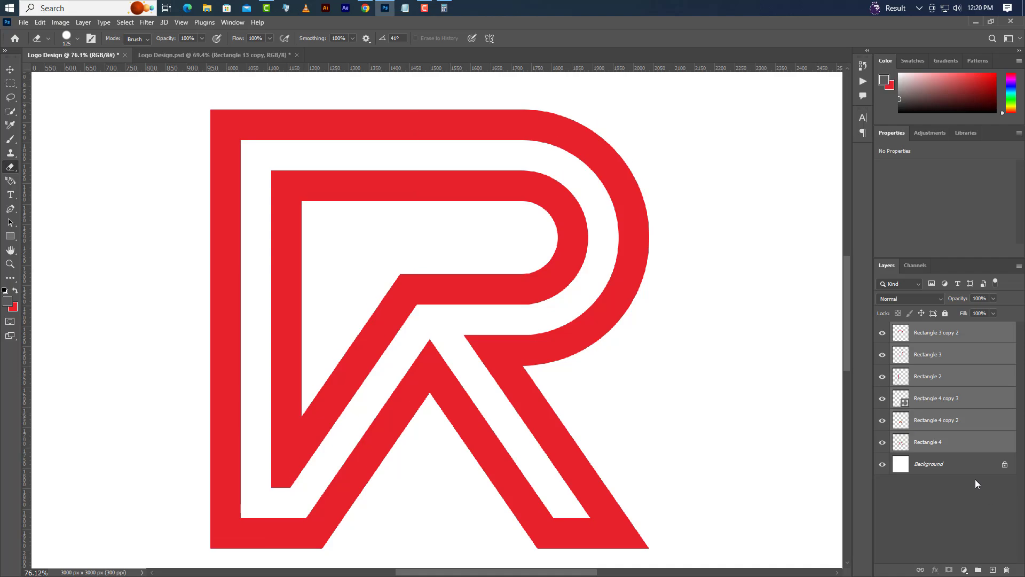
{"action": "left_click", "coordinate": [980, 569]}
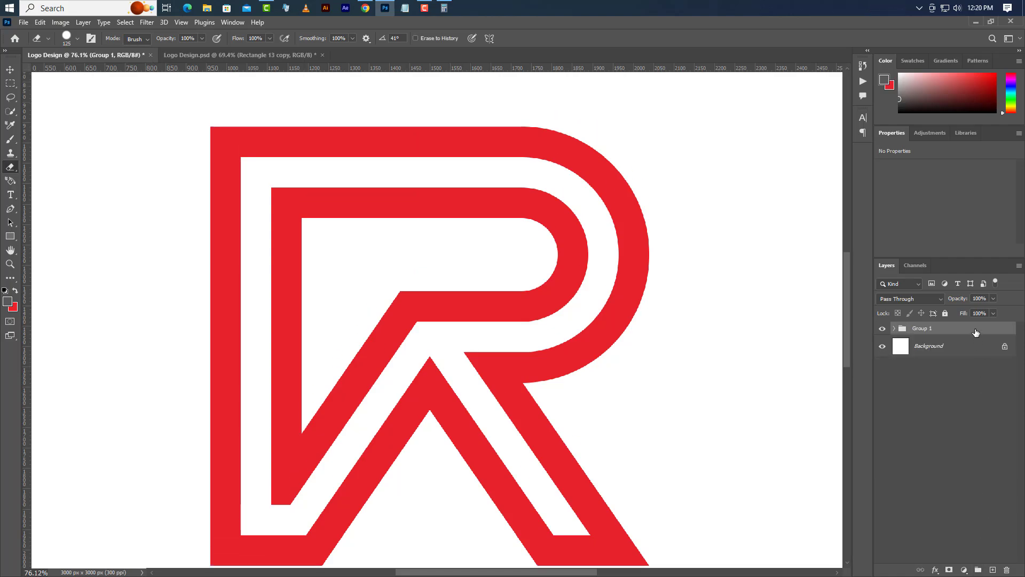
Step: Duplicate Group 1, hide the original group and convert the copy to a smart object
{"action": "left_click_drag", "start_coordinate": [975, 332], "coordinate": [992, 569]}
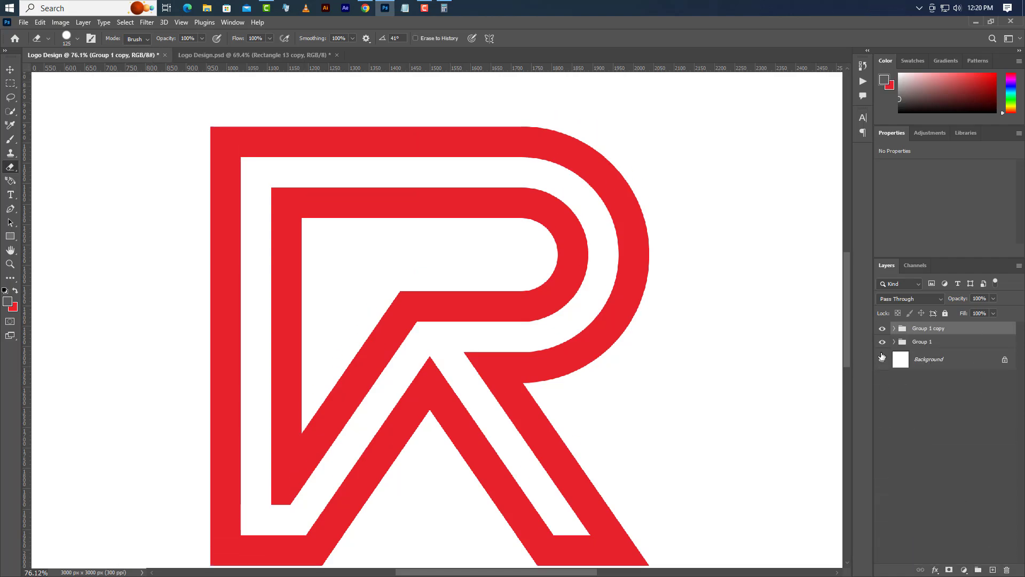
{"action": "right_click", "coordinate": [961, 333]}
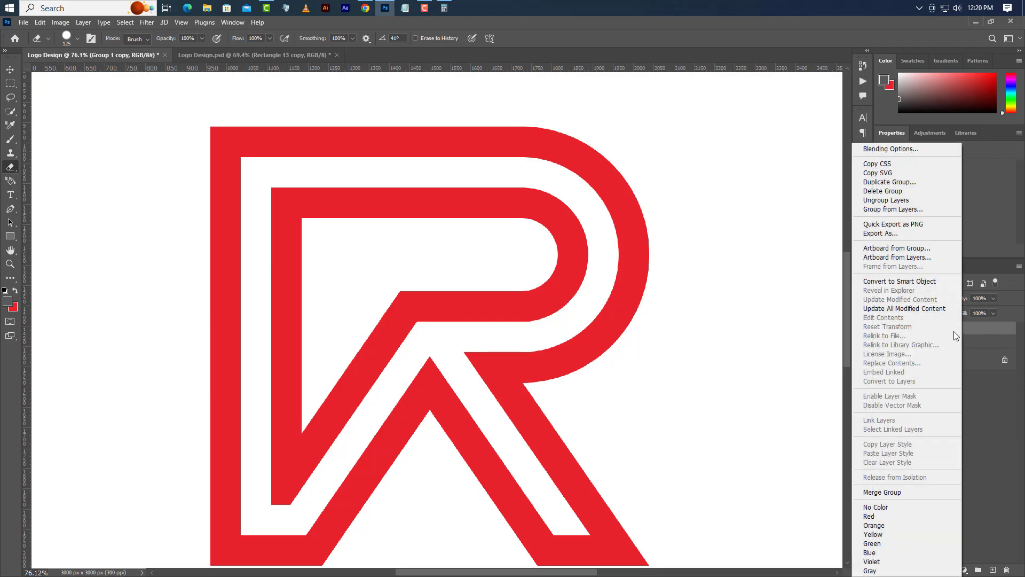
{"action": "left_click", "coordinate": [910, 282]}
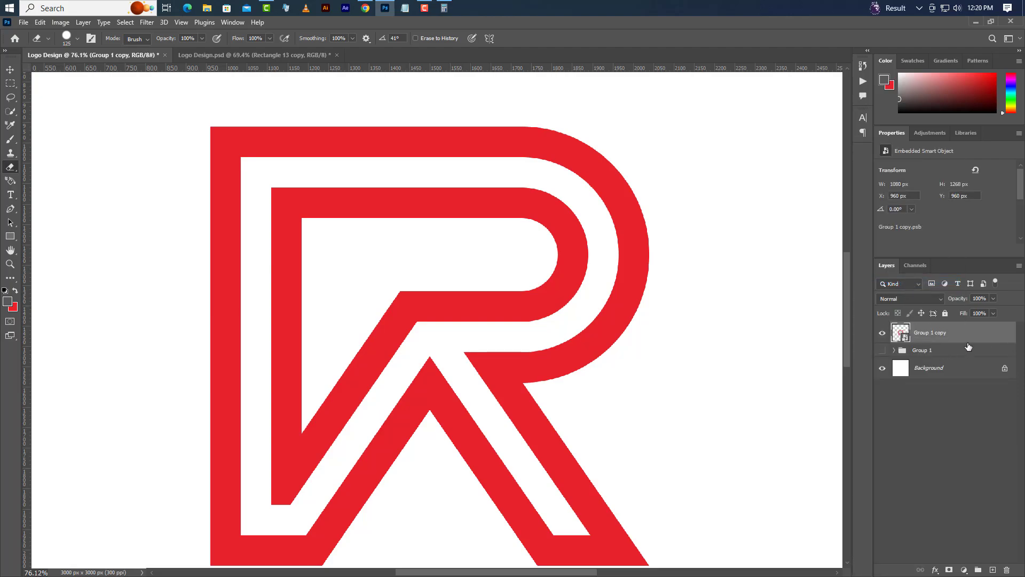
Step: On a new layer, draw a closed grey Pen shape about 836 by 844 px around the logo's inner P-shaped strip, within the white channel
{"action": "left_click", "coordinate": [993, 570]}
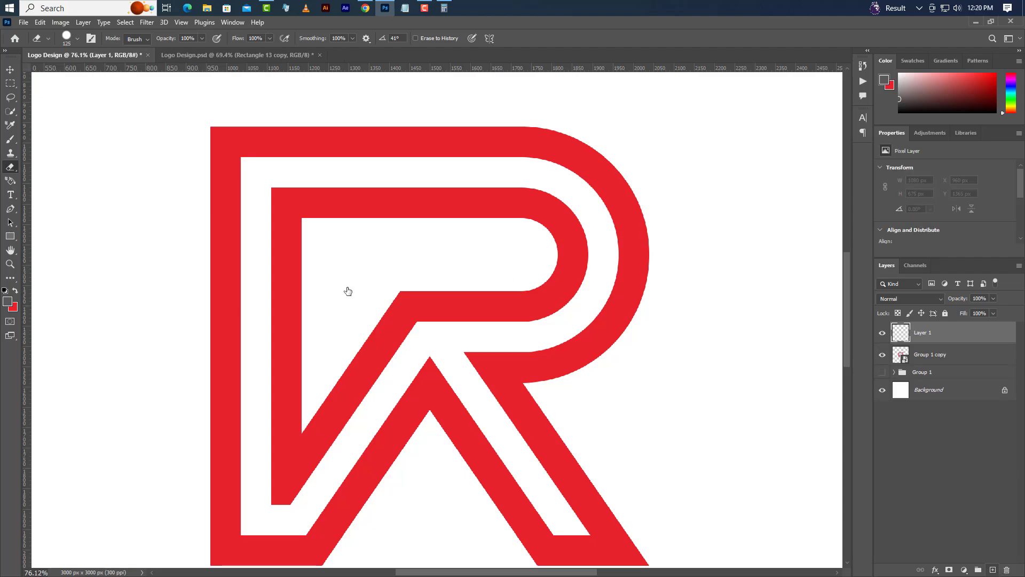
{"action": "key", "text": "p"}
{"action": "left_click", "coordinate": [261, 171]}
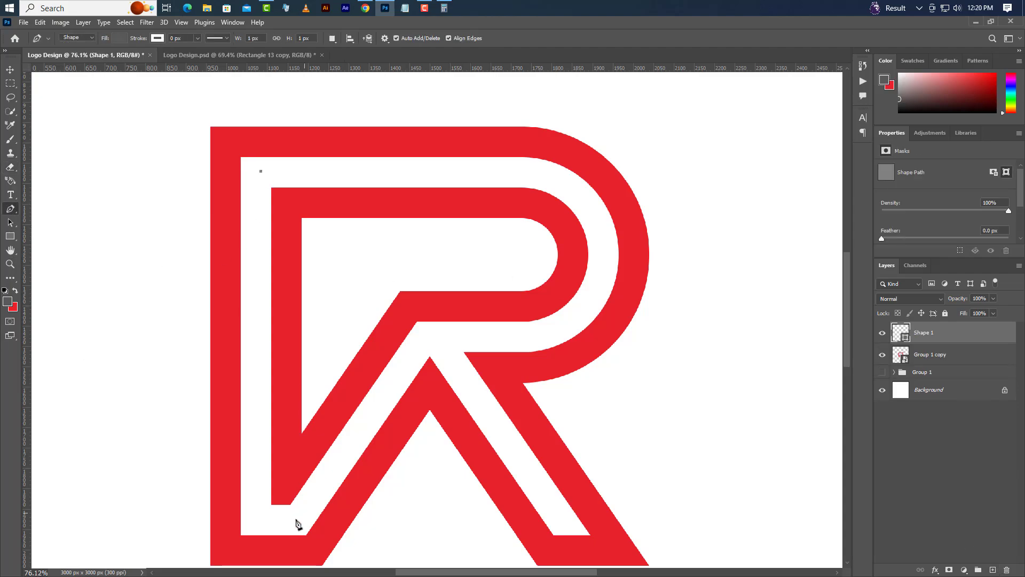
{"action": "left_click", "coordinate": [259, 514]}
{"action": "left_click", "coordinate": [298, 512]}
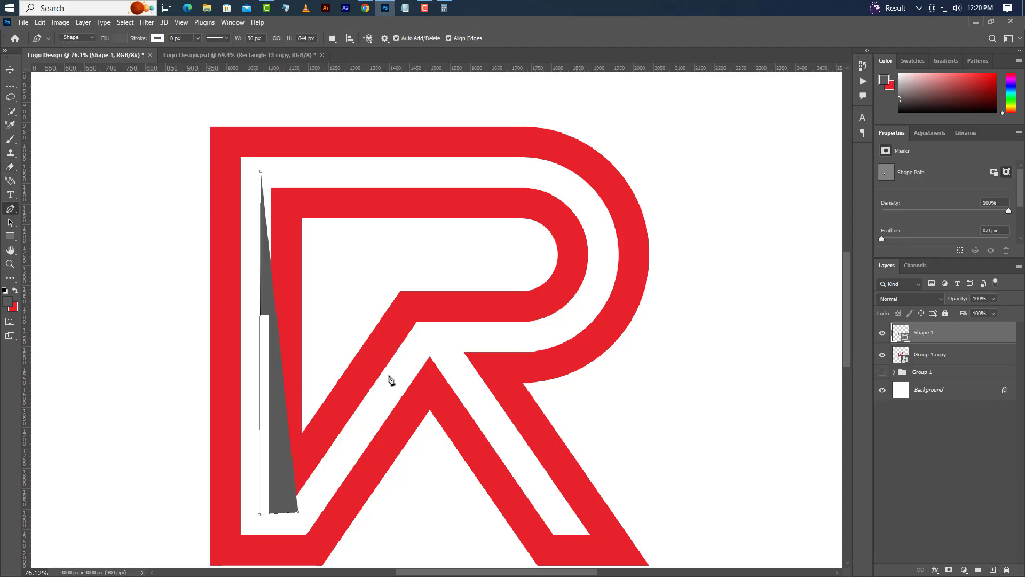
{"action": "left_click", "coordinate": [427, 333]}
{"action": "left_click", "coordinate": [518, 328]}
{"action": "left_click", "coordinate": [565, 324]}
{"action": "left_click", "coordinate": [594, 287]}
{"action": "left_click_drag", "start_coordinate": [598, 238], "coordinate": [588, 194]}
{"action": "left_click", "coordinate": [512, 172]}
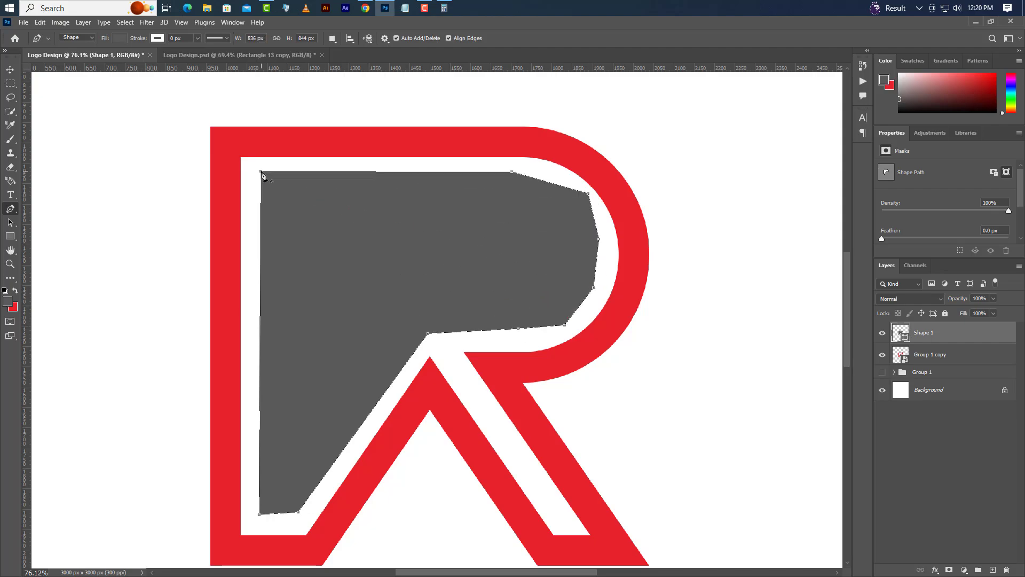
Step: Clip the grey Pen shape to the logo smart object, Group 1 copy, and switch to the Move tool
{"action": "right_click", "coordinate": [935, 335]}
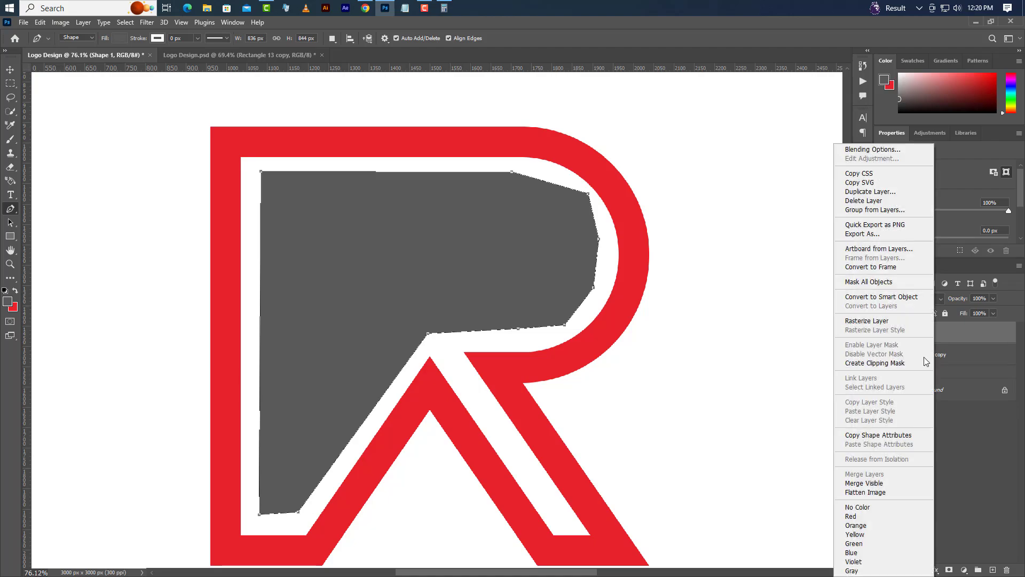
{"action": "left_click", "coordinate": [885, 364]}
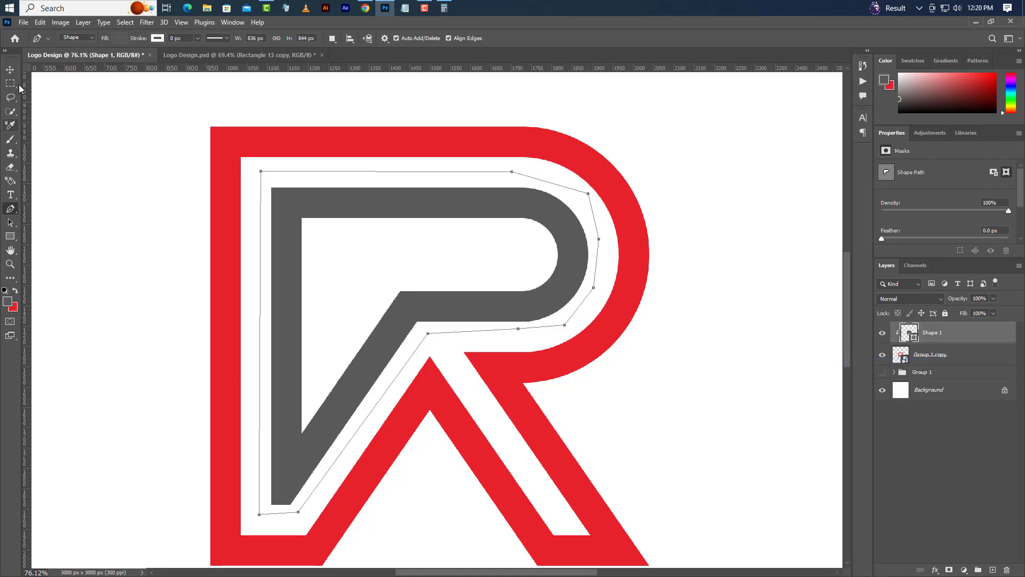
{"action": "left_click", "coordinate": [10, 70]}
Step: Place a vertical guide through the apex of the red inverted V between the logo's legs
{"action": "scroll", "coordinate": [474, 245], "scroll_direction": "down", "scroll_amount": 3}
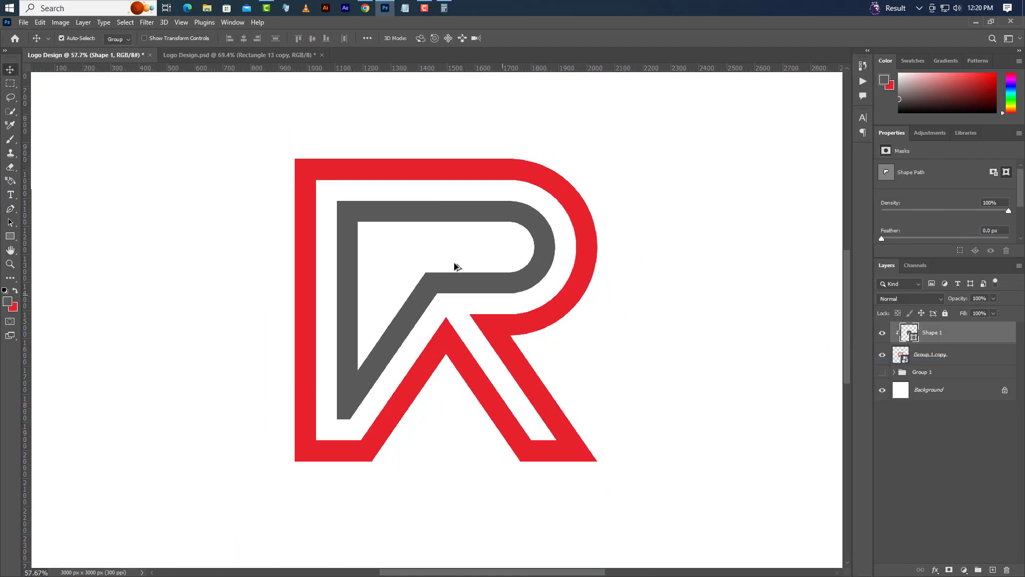
{"action": "scroll", "coordinate": [455, 265], "scroll_direction": "down", "scroll_amount": 4}
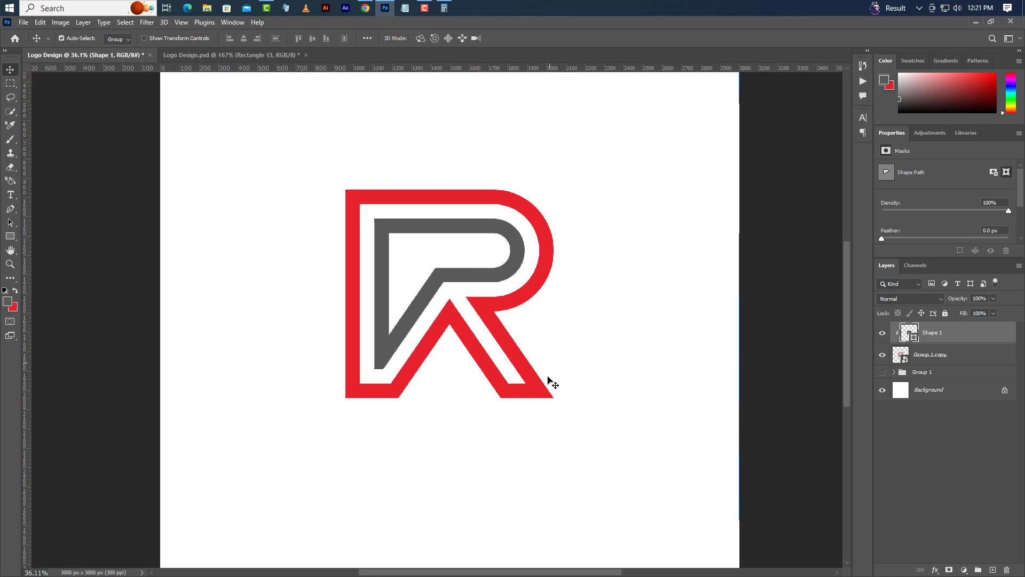
{"action": "scroll", "coordinate": [466, 393], "scroll_direction": "up", "scroll_amount": 8}
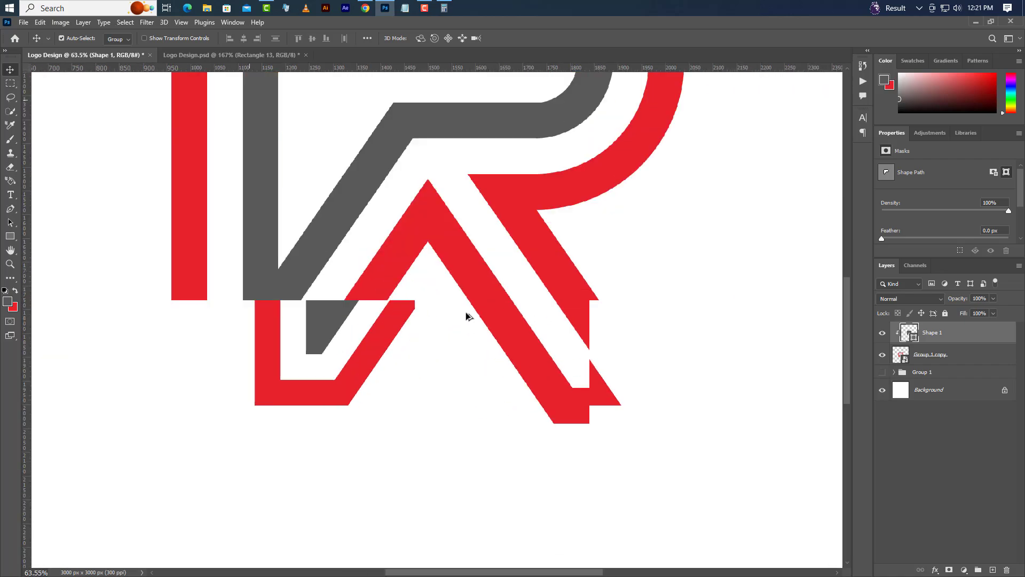
{"action": "scroll", "coordinate": [467, 316], "scroll_direction": "up", "scroll_amount": 5}
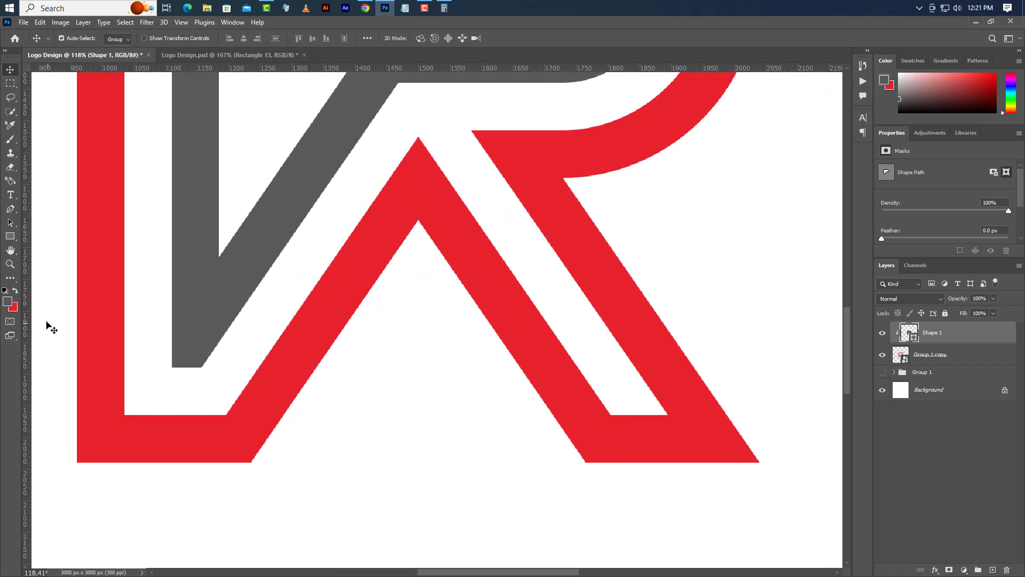
{"action": "left_click_drag", "start_coordinate": [30, 318], "coordinate": [419, 352]}
{"action": "scroll", "coordinate": [419, 436], "scroll_direction": "up", "scroll_amount": 2}
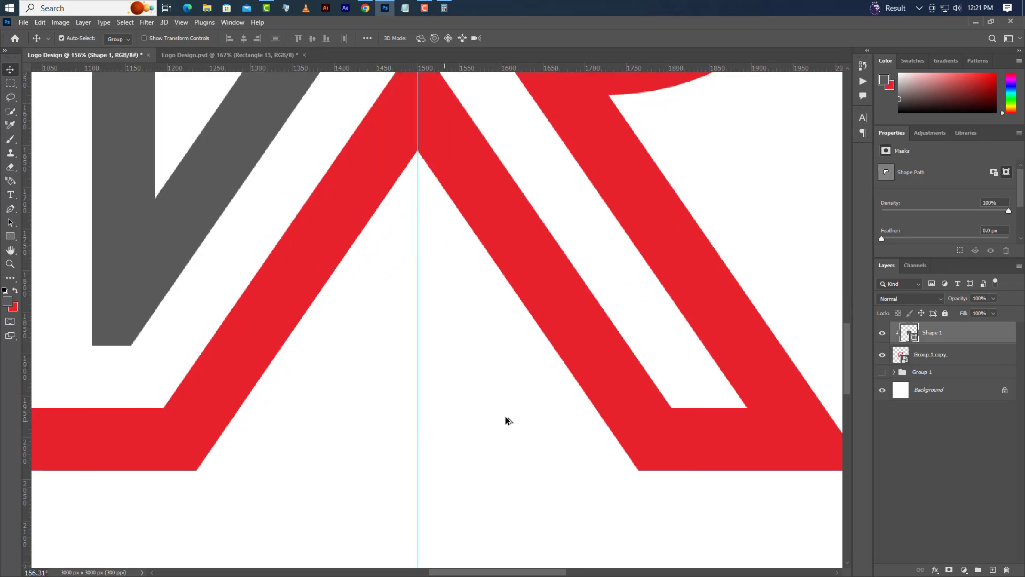
Step: On a new layer, draw a grey square of 42 px inside the inverted V, just left of the vertical guide
{"action": "left_click", "coordinate": [10, 238]}
{"action": "right_click", "coordinate": [10, 237]}
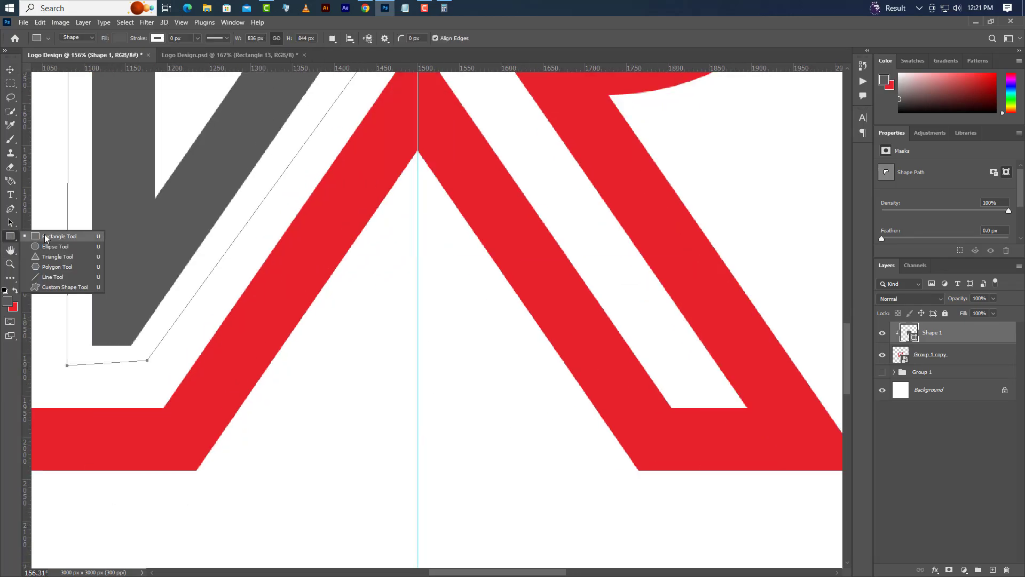
{"action": "left_click", "coordinate": [48, 236]}
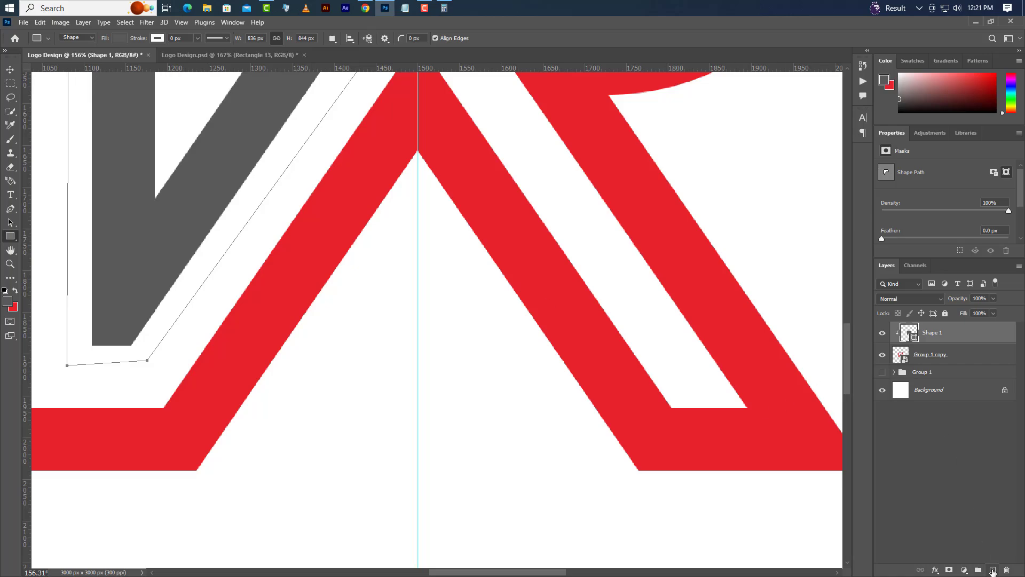
{"action": "left_click", "coordinate": [992, 570]}
{"action": "left_click_drag", "start_coordinate": [372, 297], "coordinate": [407, 367]}
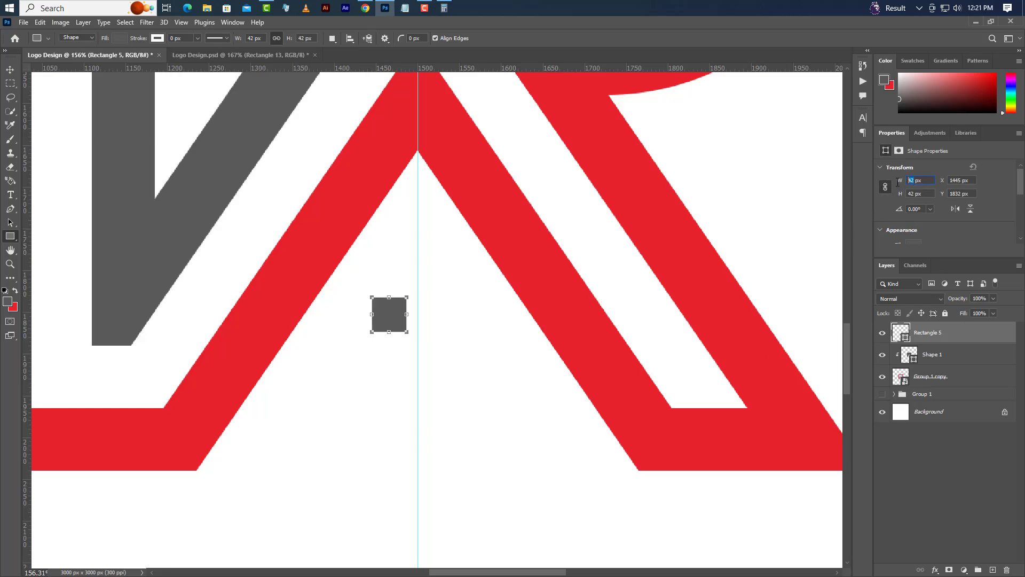
Step: Set the grey square's size to 55 px and duplicate it horizontally across the vertical guide, leaving a 23 px gap
{"action": "key", "text": "Return"}
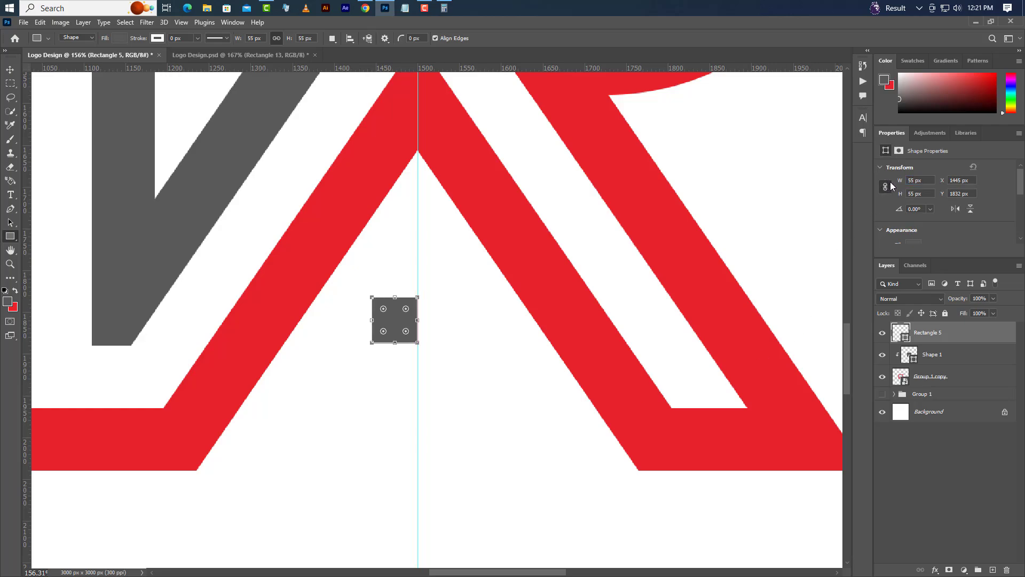
{"action": "left_click", "coordinate": [10, 70]}
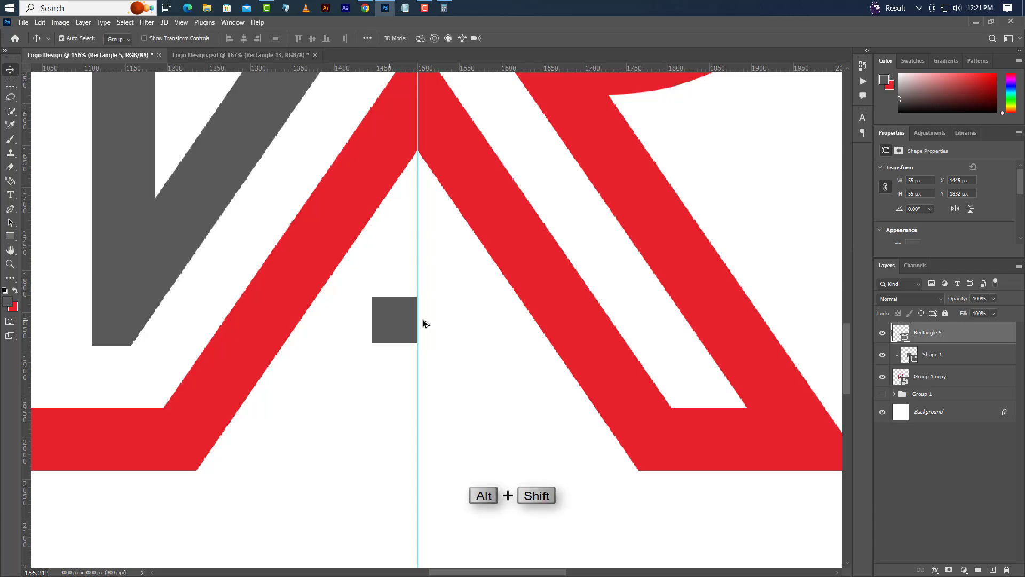
{"action": "left_click_drag", "start_coordinate": [414, 319], "coordinate": [454, 319]}
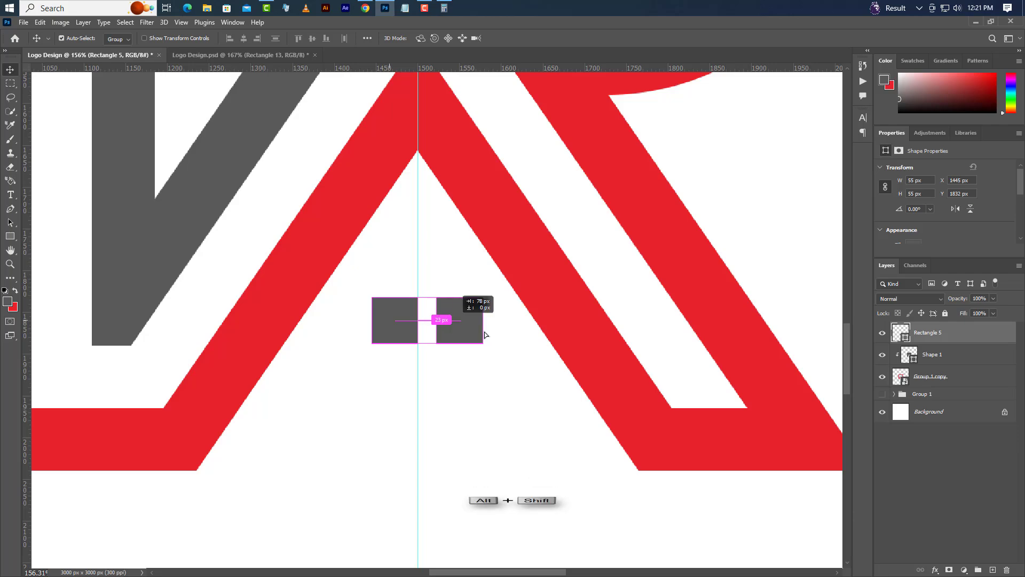
Step: Group the two grey squares and duplicate the group straight down to form a four-pane window
{"action": "left_click", "coordinate": [930, 359], "text": "ctrl"}
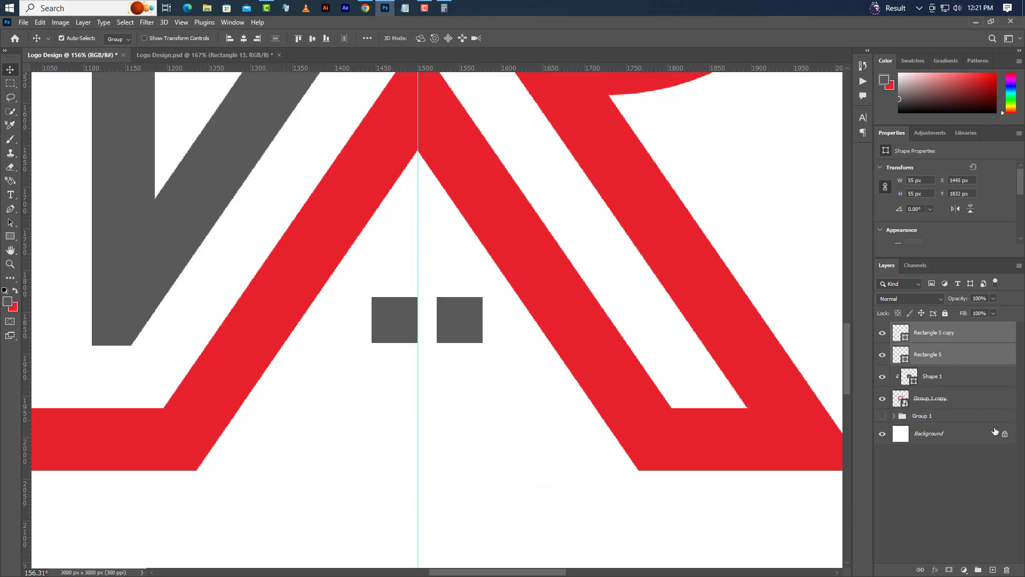
{"action": "left_click", "coordinate": [979, 570]}
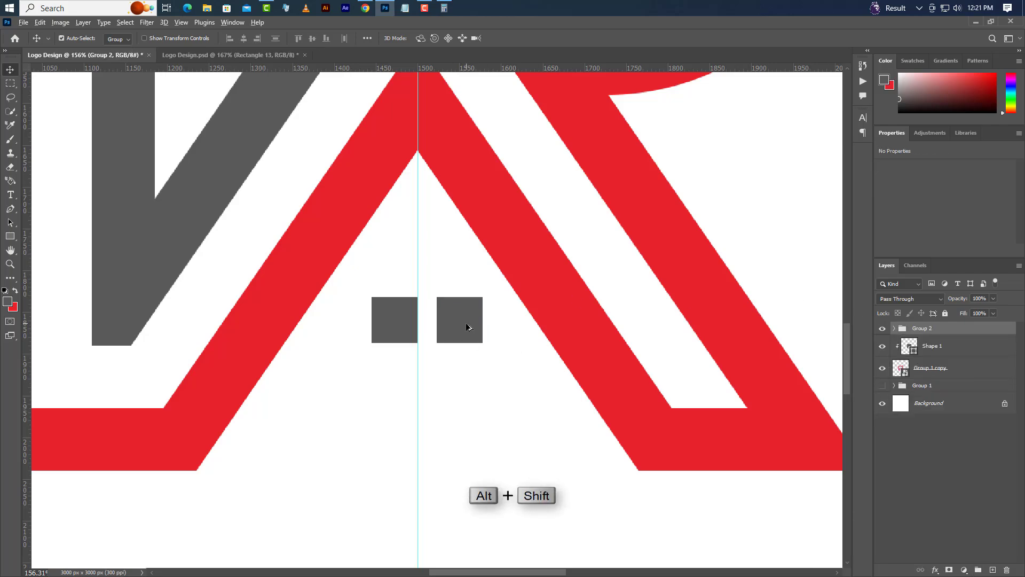
{"action": "left_click_drag", "start_coordinate": [468, 324], "coordinate": [468, 395]}
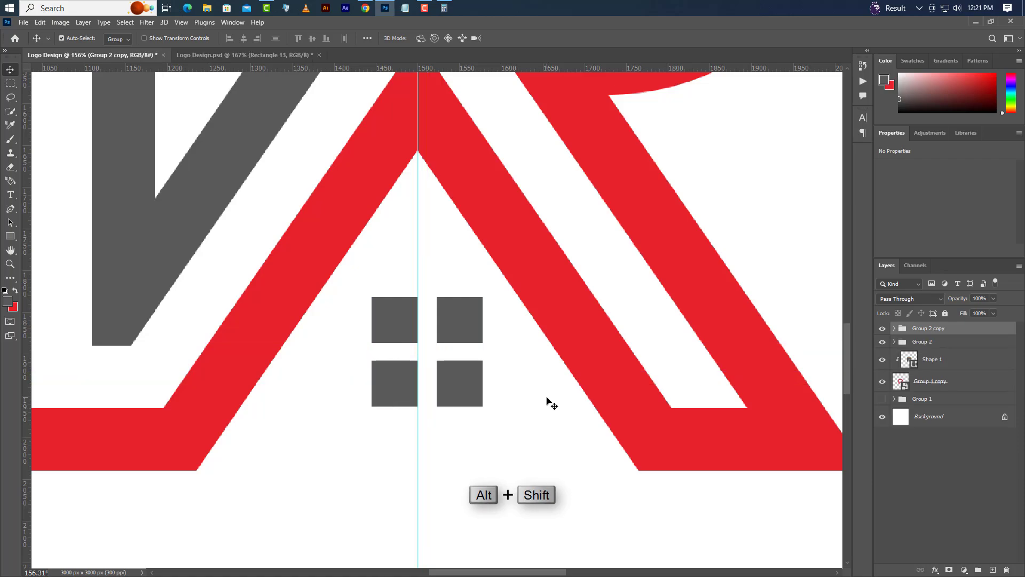
Step: Group both pairs of squares and centre the four-pane window on the vertical guide
{"action": "left_click", "coordinate": [934, 344], "text": "ctrl"}
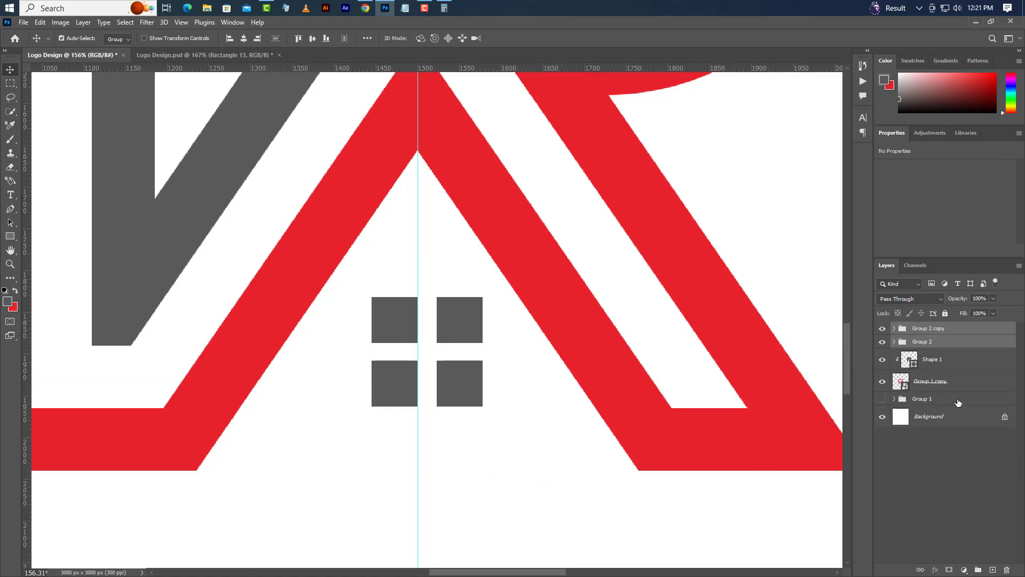
{"action": "left_click", "coordinate": [980, 569]}
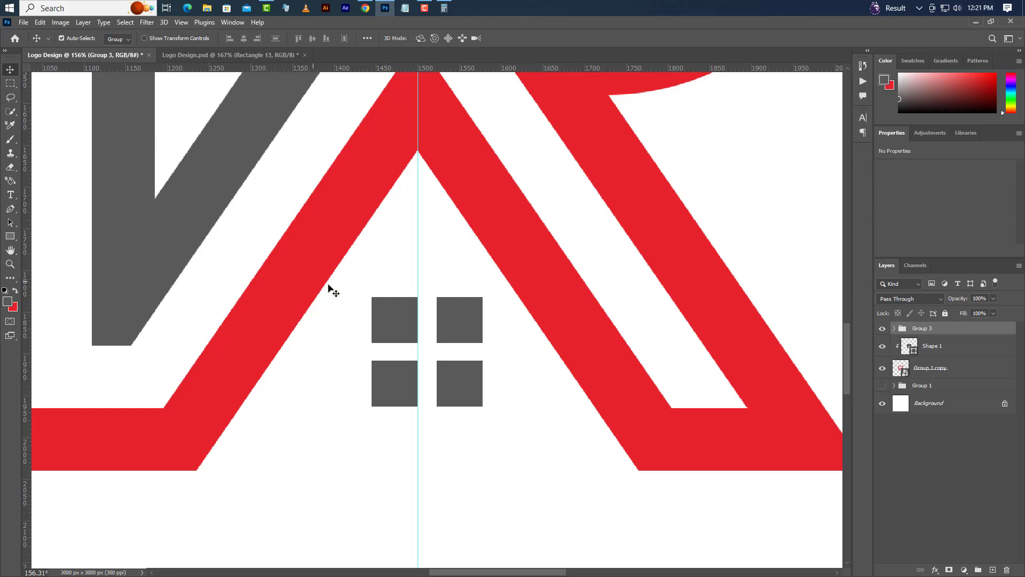
{"action": "left_click_drag", "start_coordinate": [464, 322], "coordinate": [455, 323]}
{"action": "scroll", "coordinate": [426, 327], "scroll_direction": "down", "scroll_amount": 2}
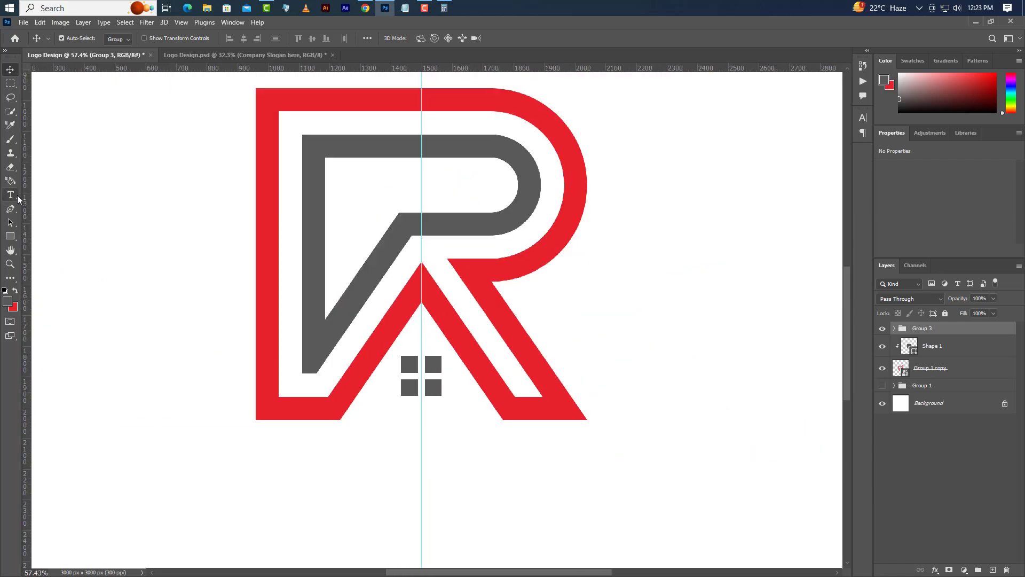
Step: Add the text "REAL ESTATE" below the logo in Poppins SemiBold
{"action": "left_click", "coordinate": [15, 196]}
{"action": "left_click", "coordinate": [112, 485]}
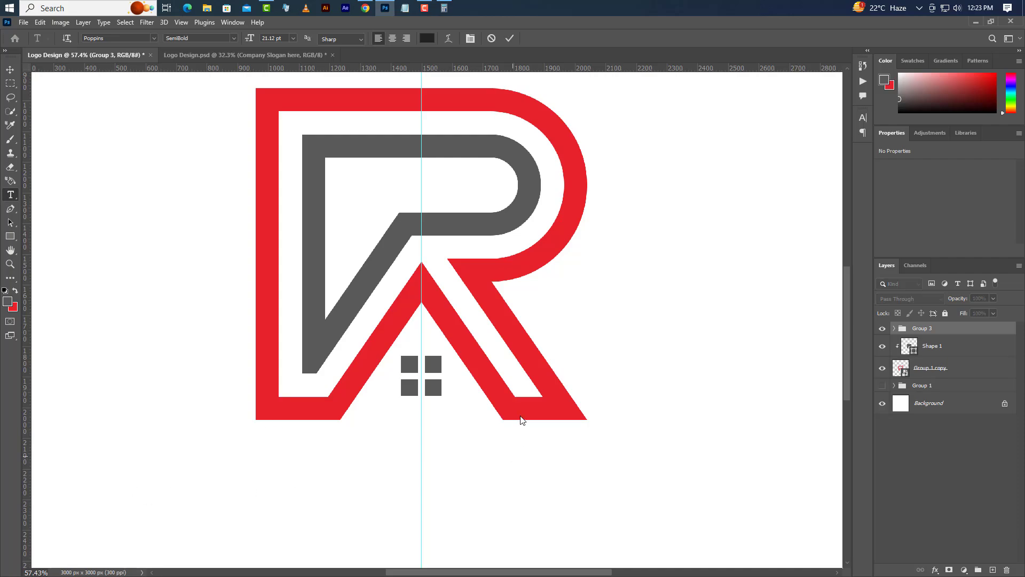
{"action": "scroll", "coordinate": [523, 420], "scroll_direction": "down", "scroll_amount": 1}
{"action": "type", "text": "REAL"}
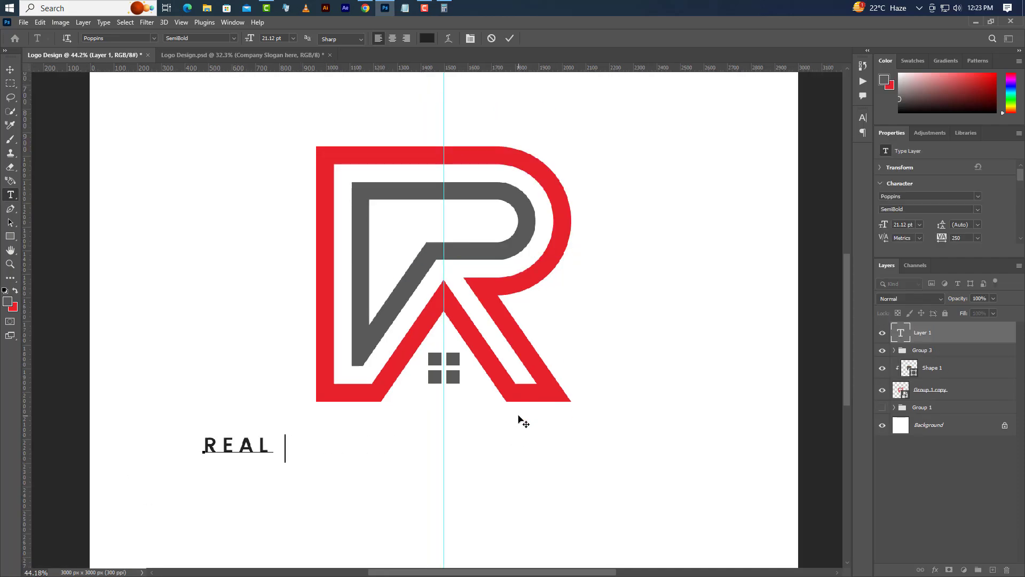
{"action": "type", "text": " ESTATE"}
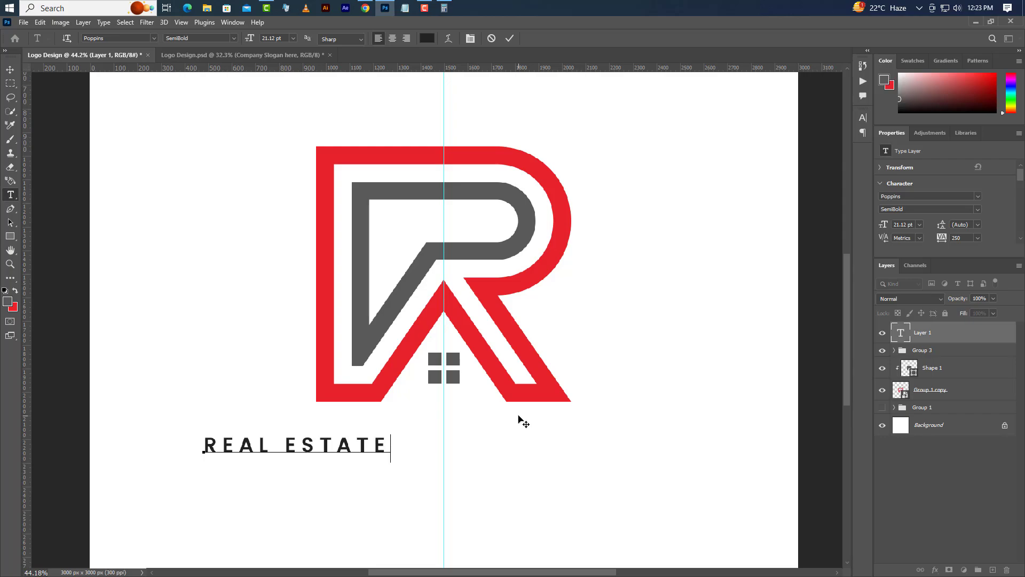
{"action": "left_click", "coordinate": [507, 39]}
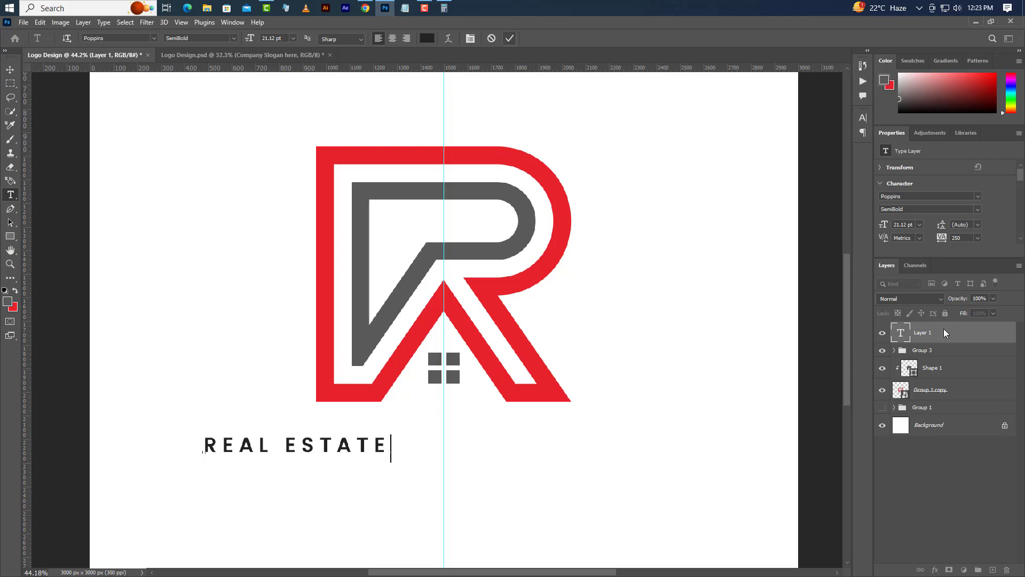
Step: Combine Group 3, Shape 1, Group 1 copy and Group 1 into a single logo group
{"action": "left_click", "coordinate": [939, 351]}
{"action": "left_click", "coordinate": [939, 370], "text": "shift"}
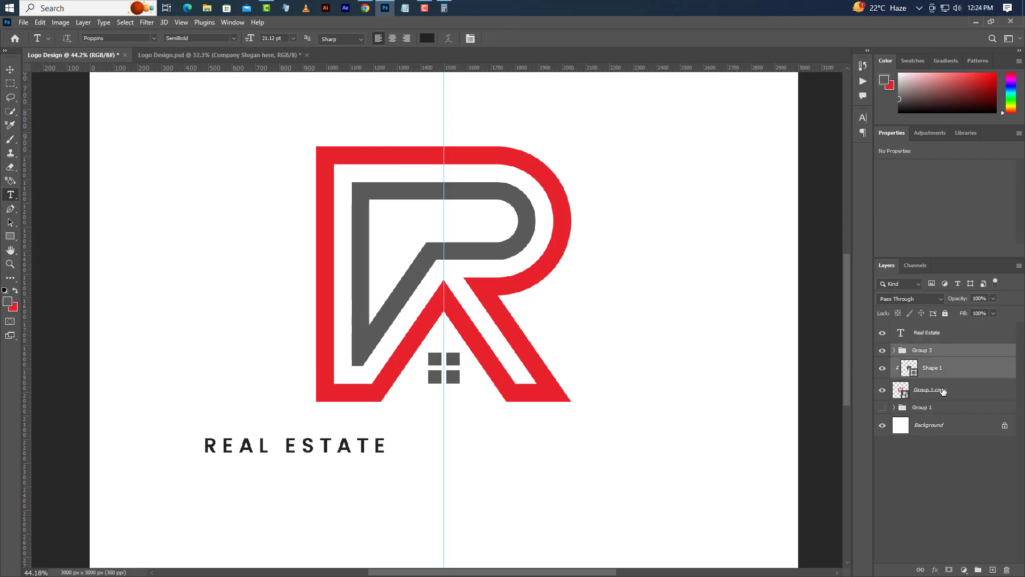
{"action": "left_click", "coordinate": [934, 389], "text": "shift"}
{"action": "left_click", "coordinate": [951, 408], "text": "shift"}
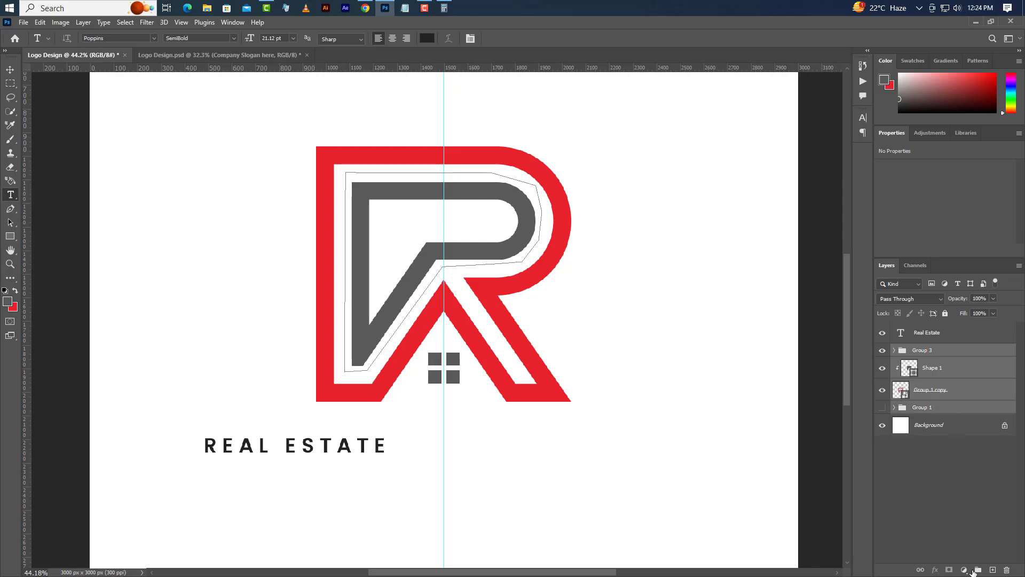
{"action": "key", "text": "ctrl+g"}
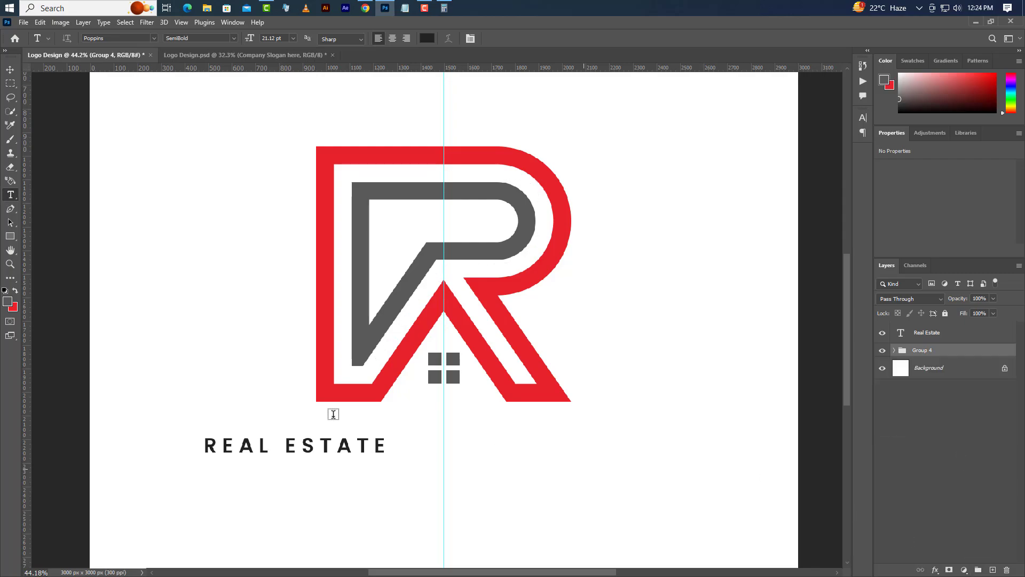
Step: Select the entire canvas and switch to the Move tool
{"action": "left_click", "coordinate": [125, 22]}
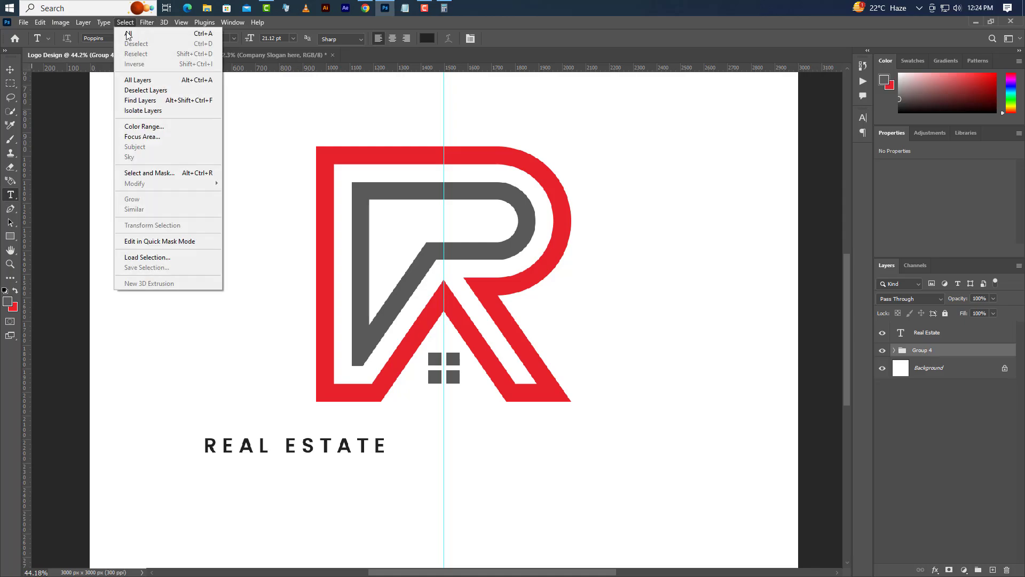
{"action": "left_click", "coordinate": [130, 34]}
{"action": "left_click", "coordinate": [10, 69]}
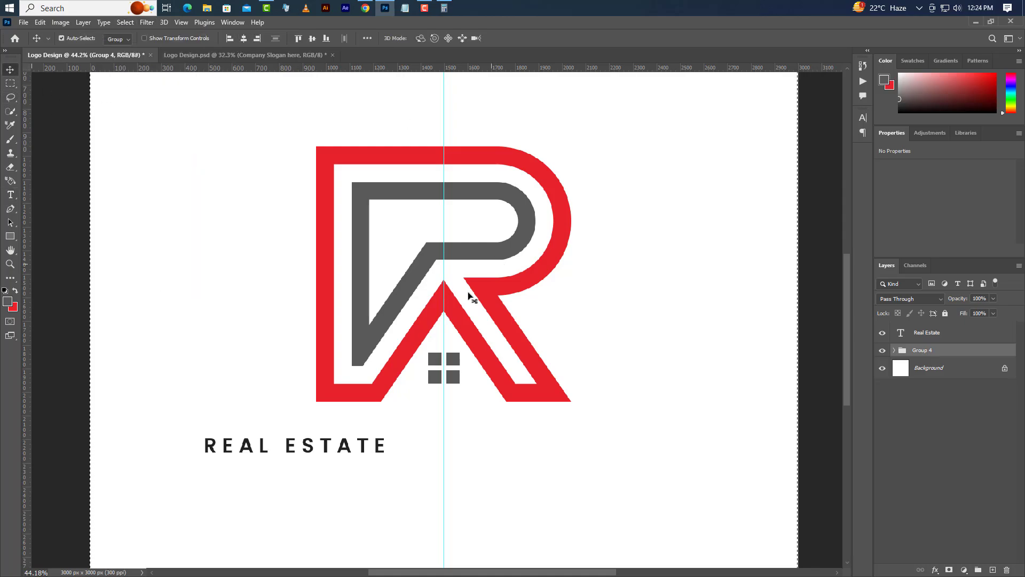
{"action": "scroll", "coordinate": [469, 293], "scroll_direction": "down", "scroll_amount": 2}
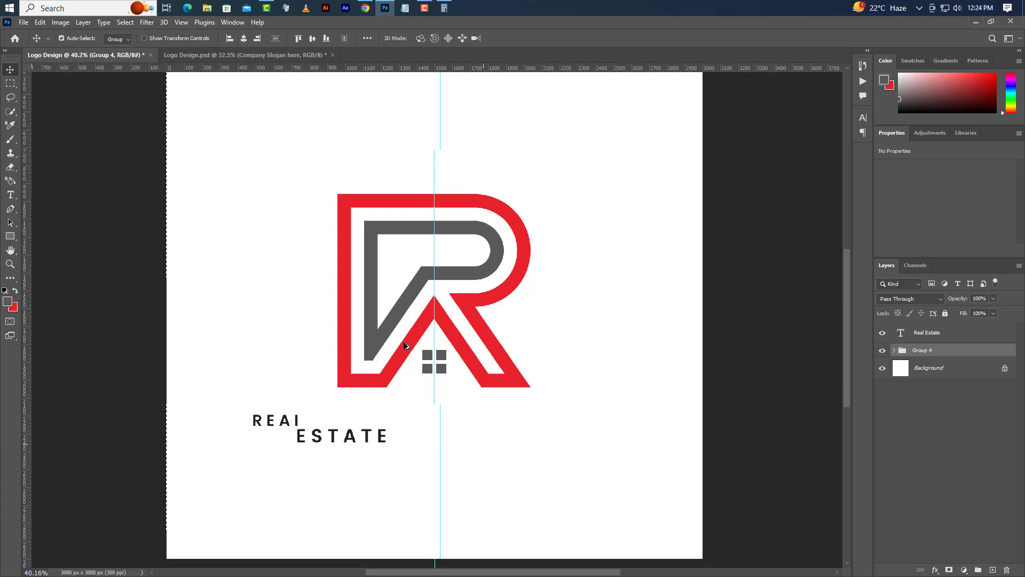
Step: Clear the canvas selection and set the REAL ESTATE text to 0 tracking, 85 pt size and Bold style
{"action": "left_click", "coordinate": [935, 333]}
{"action": "key", "text": "ctrl+d"}
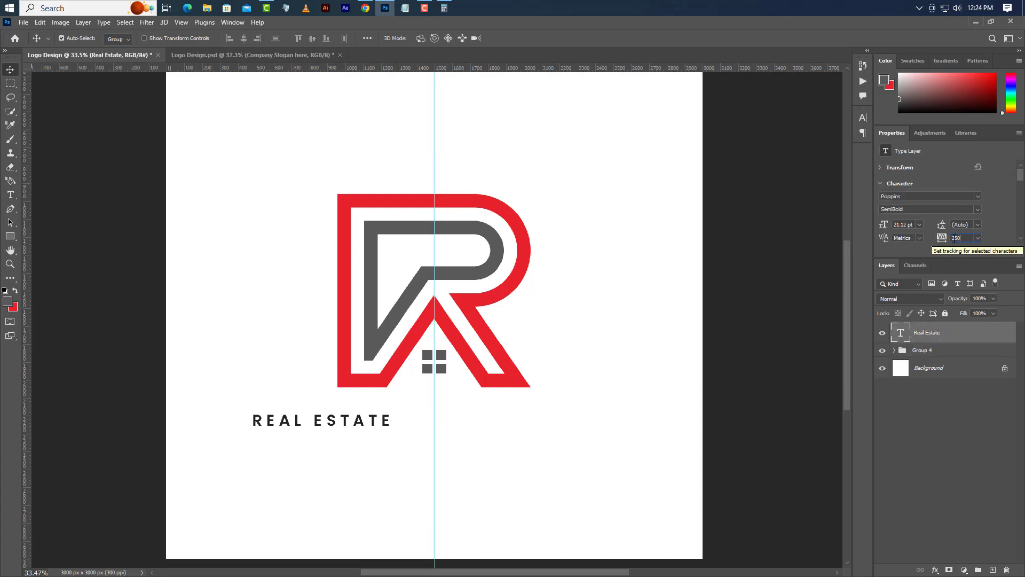
{"action": "left_click", "coordinate": [959, 238]}
{"action": "type", "text": "0"}
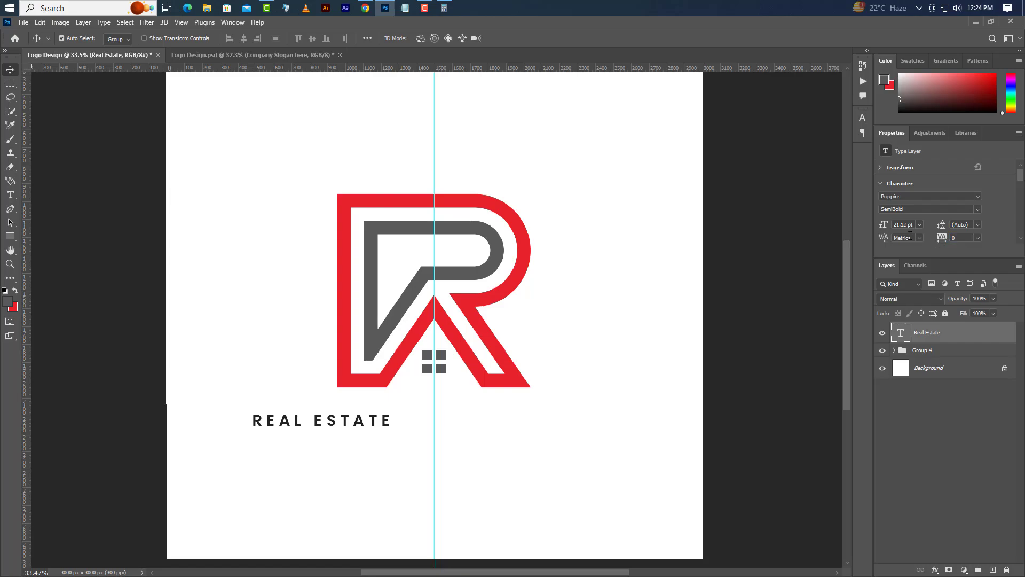
{"action": "key", "text": "Return"}
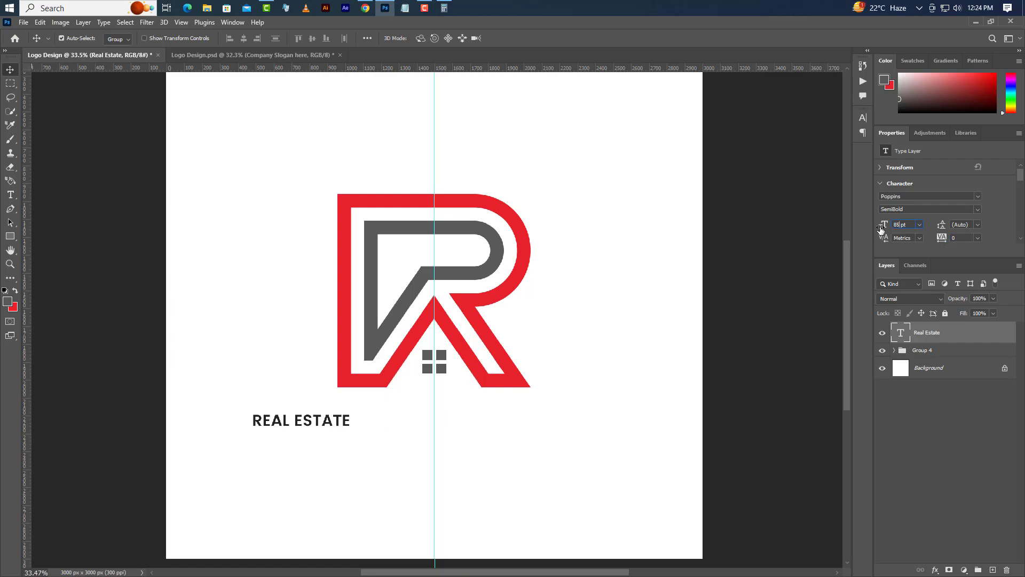
{"action": "key", "text": "Return"}
{"action": "left_click", "coordinate": [976, 211]}
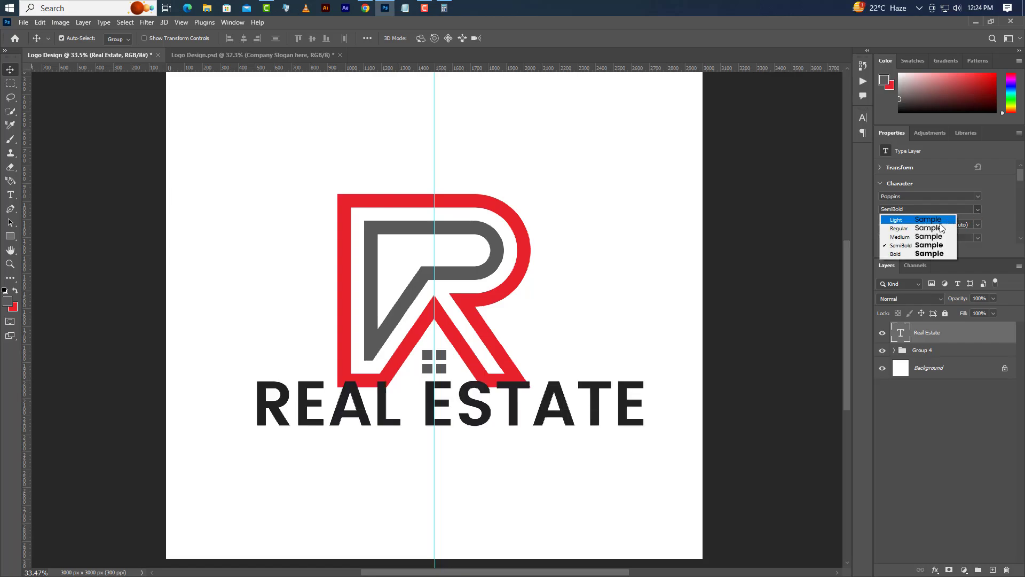
{"action": "left_click", "coordinate": [921, 255]}
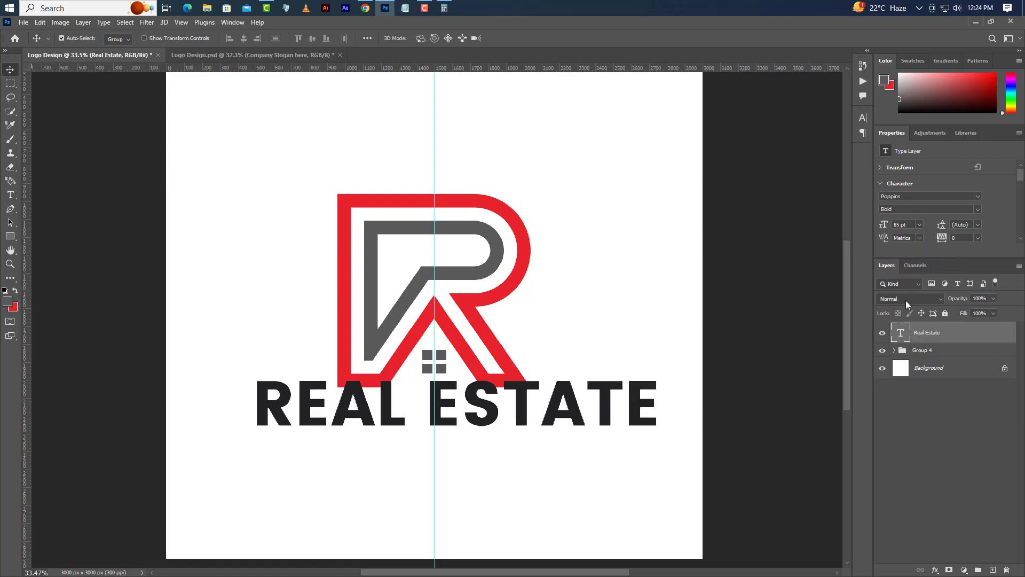
Step: Recolour the REAL ESTATE text with red e82229 sampled from the logo's outer strip
{"action": "left_click", "coordinate": [859, 120]}
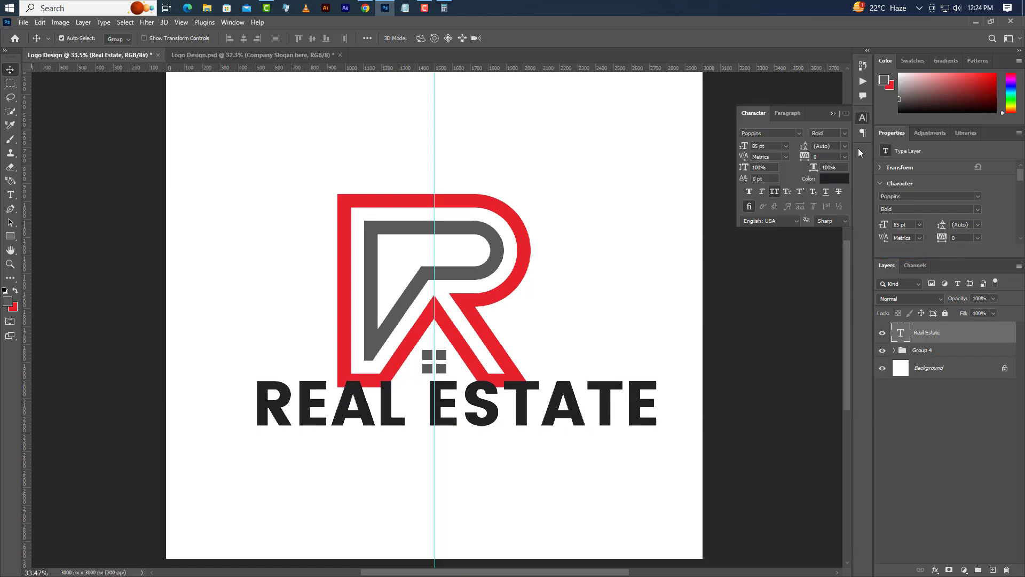
{"action": "left_click", "coordinate": [845, 180]}
{"action": "left_click", "coordinate": [502, 293]}
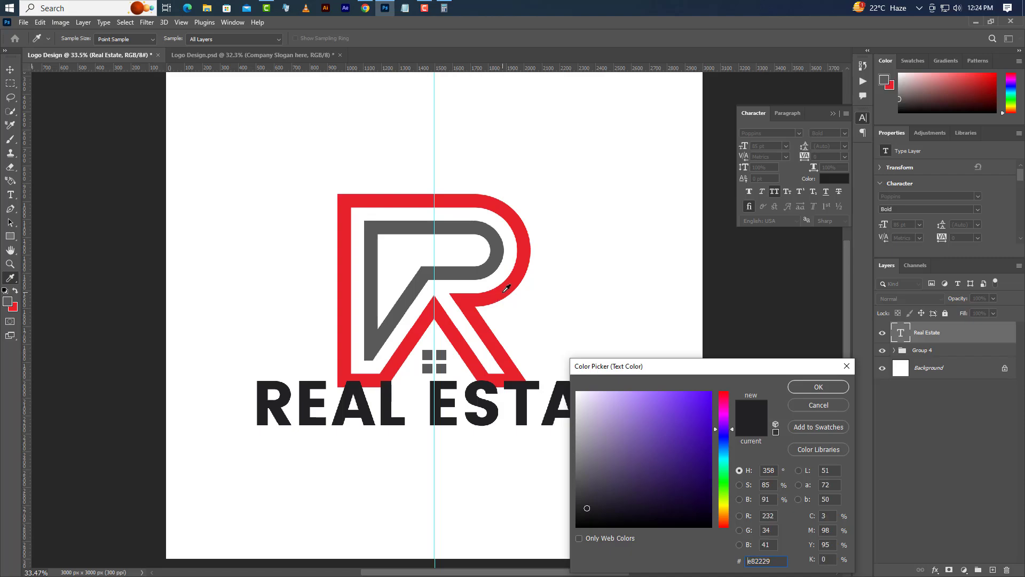
{"action": "left_click", "coordinate": [818, 387]}
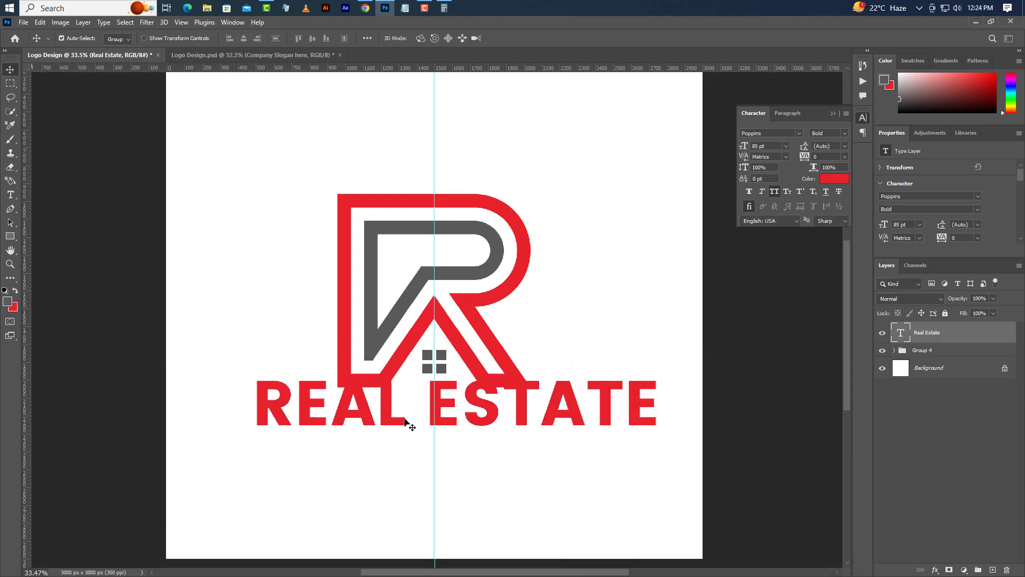
Step: Recolour only the word REAL with grey 5a5a5a sampled from the logo's inner strip
{"action": "left_click", "coordinate": [10, 195]}
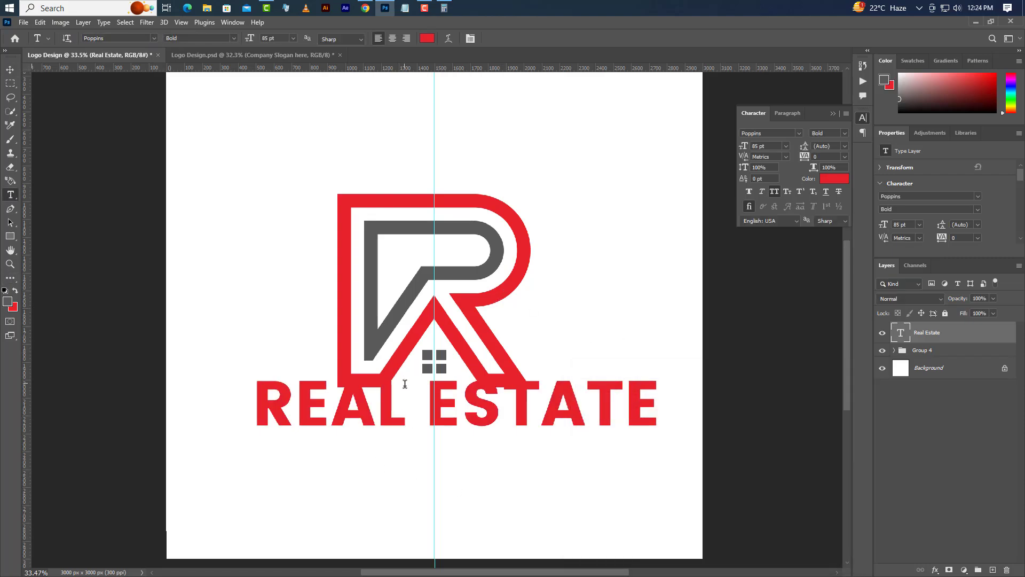
{"action": "left_click", "coordinate": [407, 412]}
{"action": "double_click", "coordinate": [288, 413]}
{"action": "left_click", "coordinate": [827, 179]}
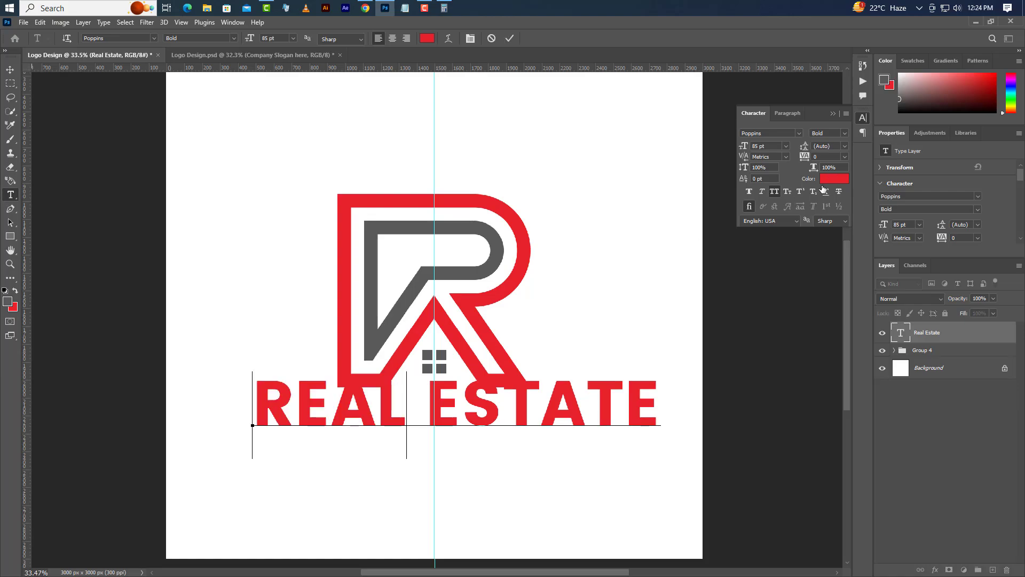
{"action": "left_click", "coordinate": [375, 244]}
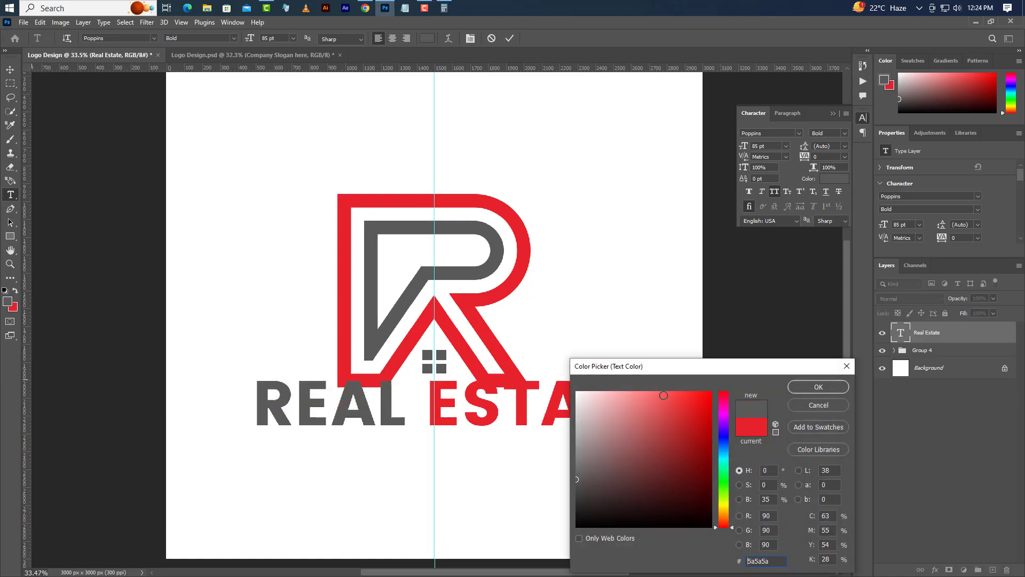
{"action": "left_click", "coordinate": [797, 388]}
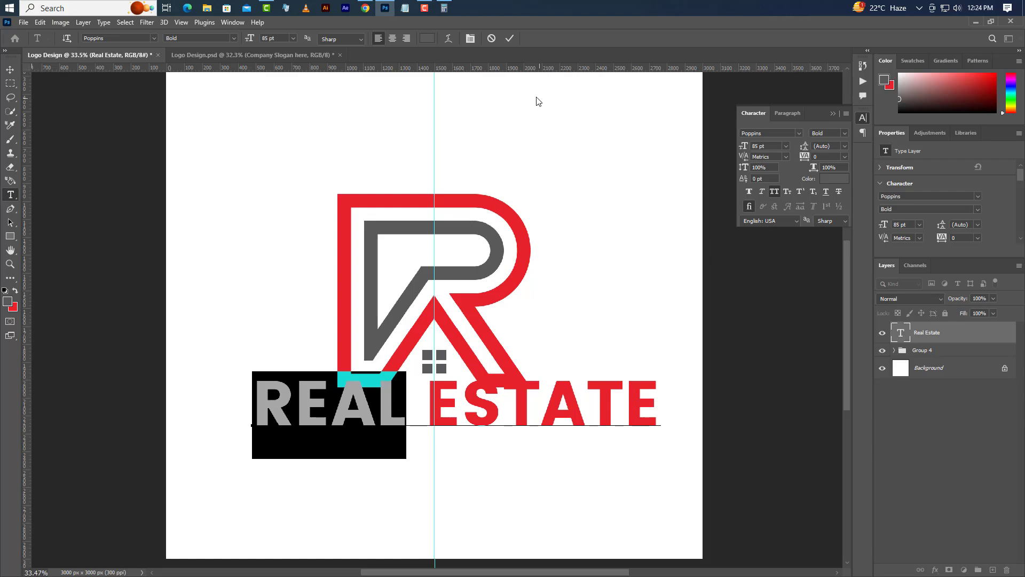
{"action": "left_click", "coordinate": [510, 39]}
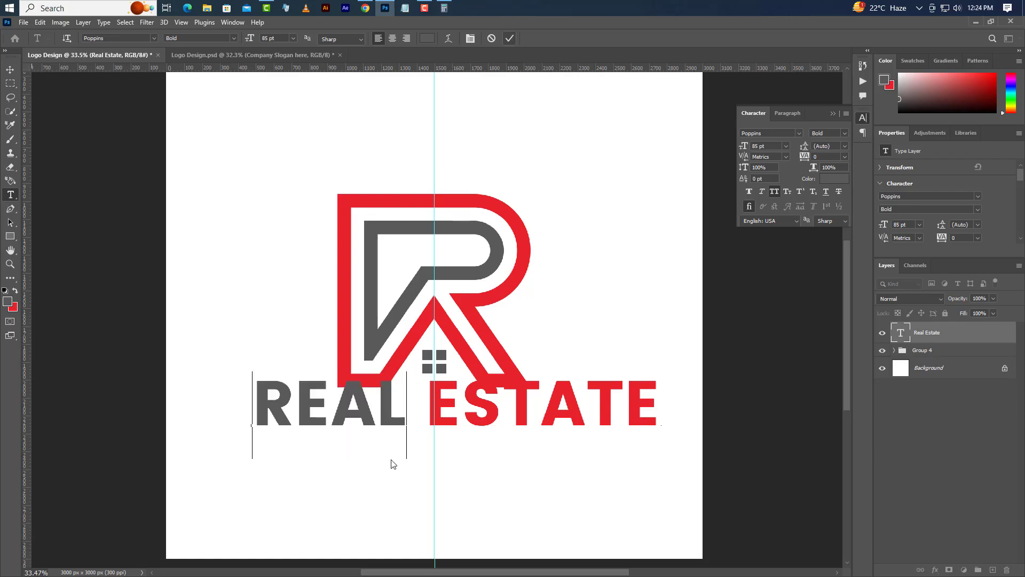
Step: Add a new text layer reading COMPANY SLOGAN HERE below the REAL ESTATE text
{"action": "left_click", "coordinate": [282, 482]}
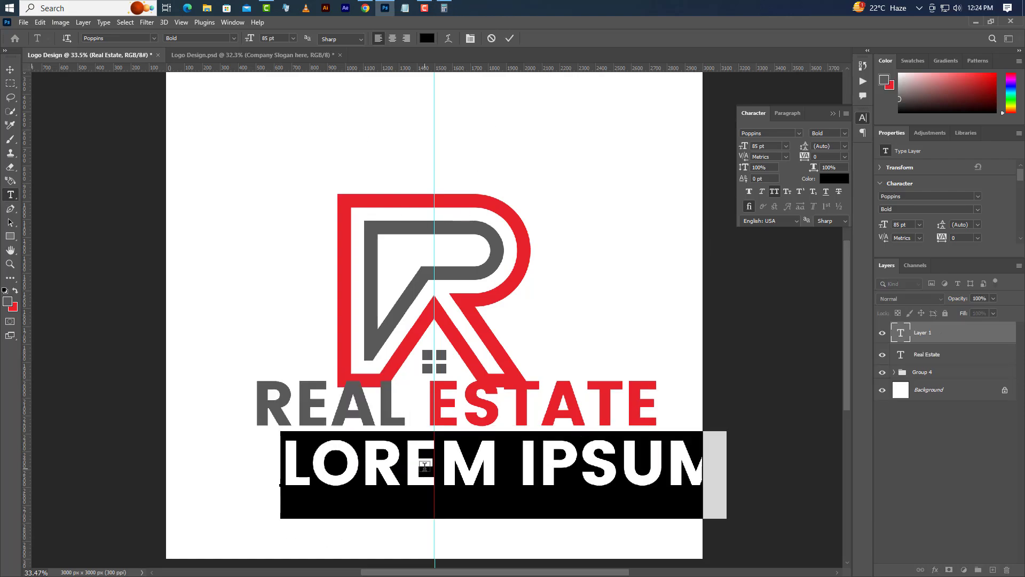
{"action": "type", "text": "COMPA"}
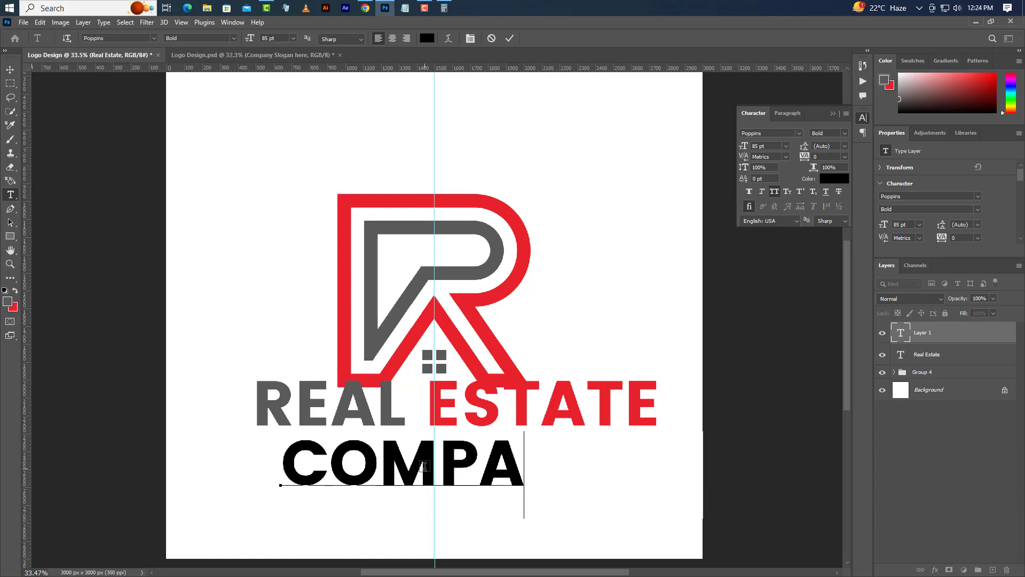
{"action": "type", "text": "NY SL"}
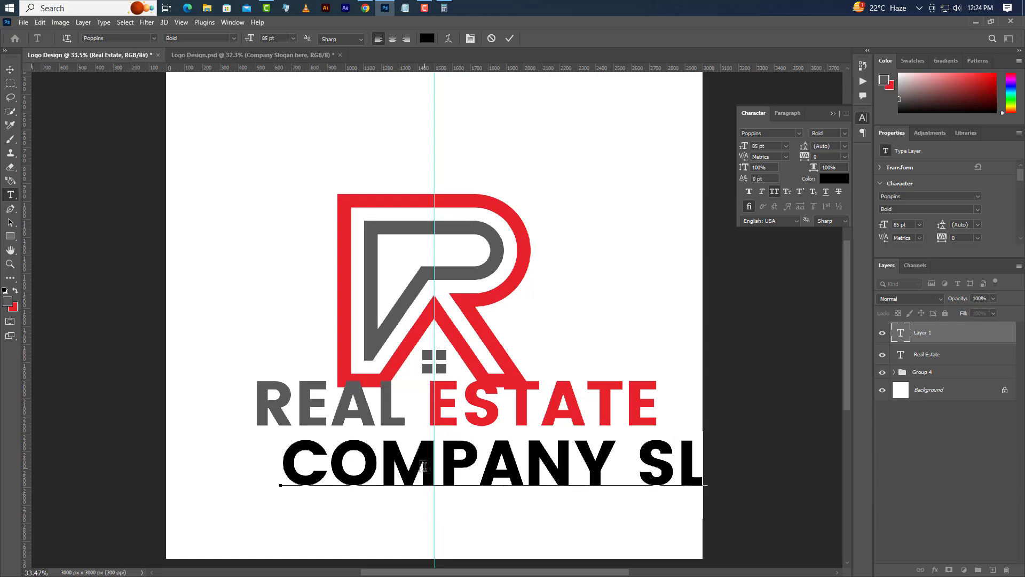
{"action": "type", "text": "OGA"}
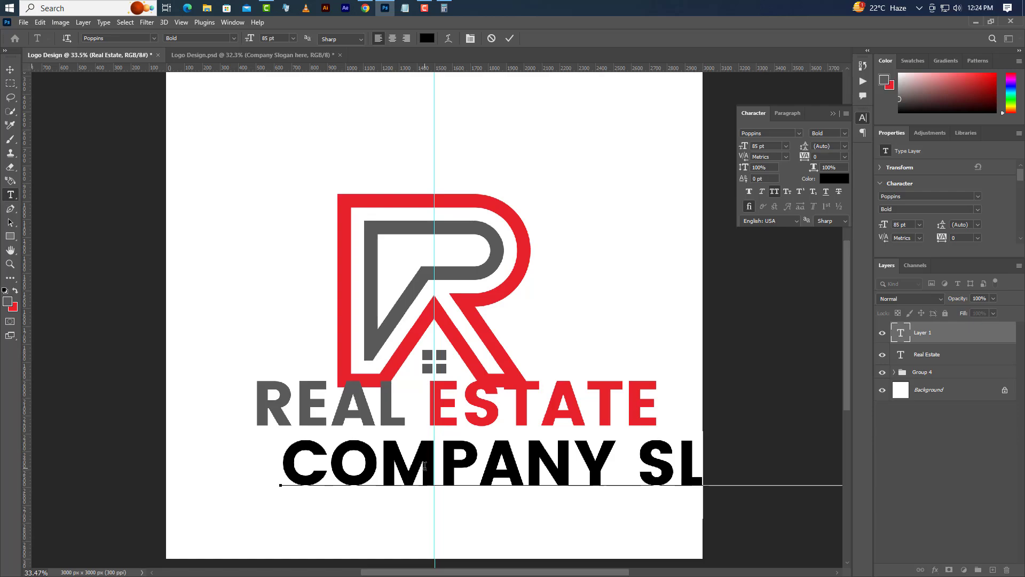
{"action": "left_click", "coordinate": [507, 41]}
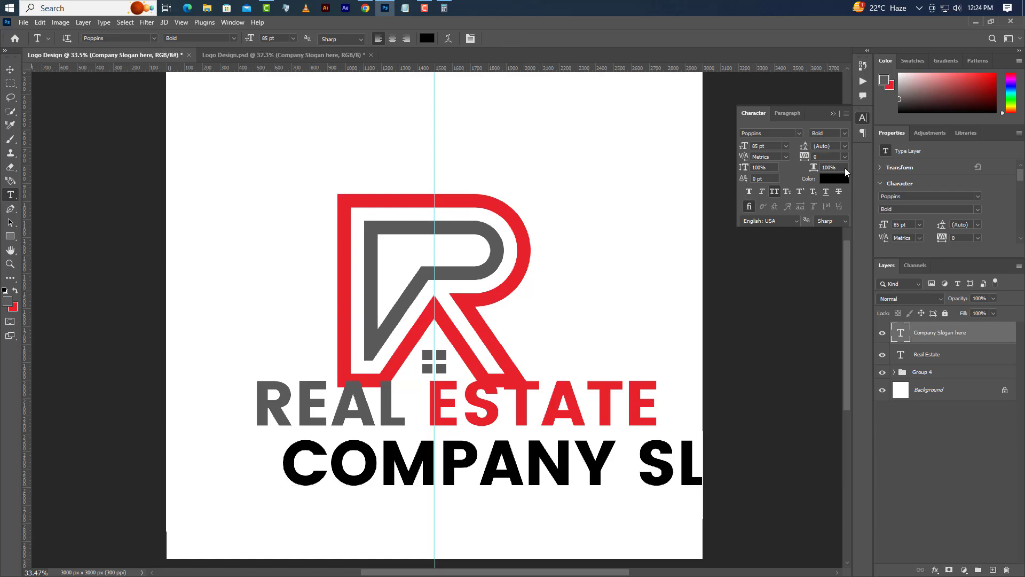
Step: Recolour the company slogan text to a very light grey
{"action": "left_click", "coordinate": [834, 178]}
{"action": "left_click", "coordinate": [575, 400]}
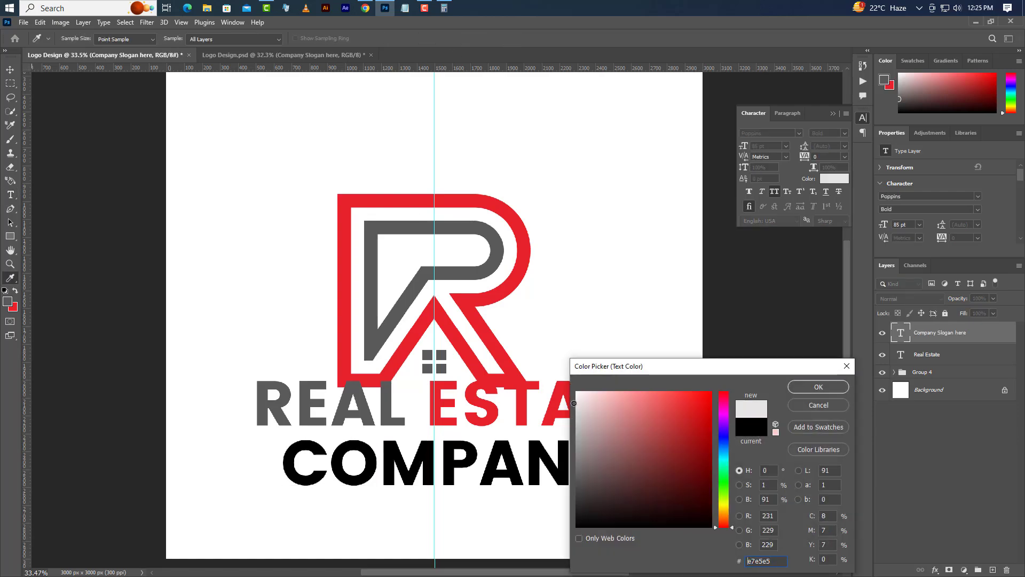
{"action": "left_click", "coordinate": [806, 384]}
Step: Set the company slogan text to Medium style, 28.5 pt size and 250 tracking
{"action": "left_click", "coordinate": [842, 134]}
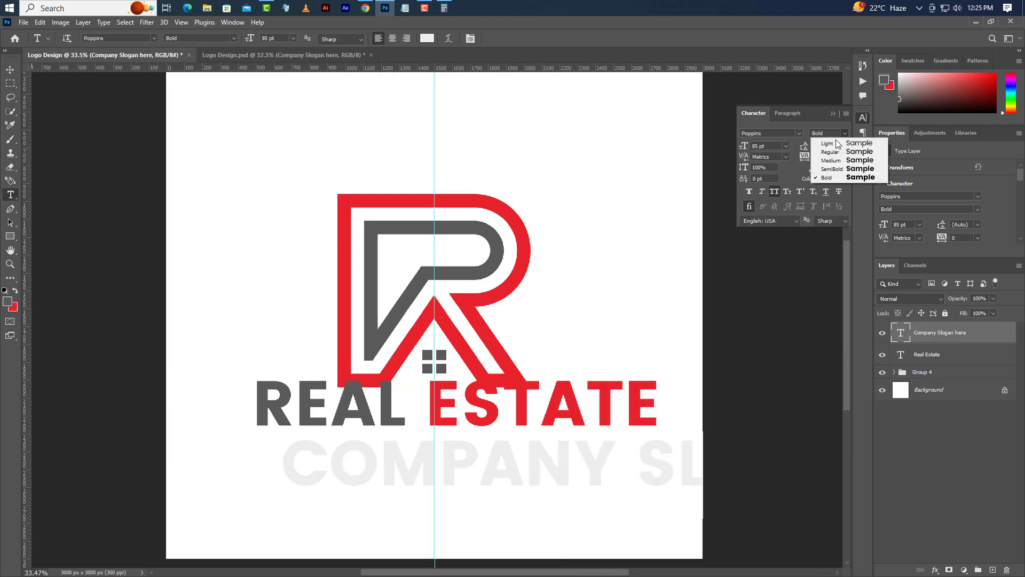
{"action": "left_click", "coordinate": [826, 160]}
{"action": "key", "text": "Tab"}
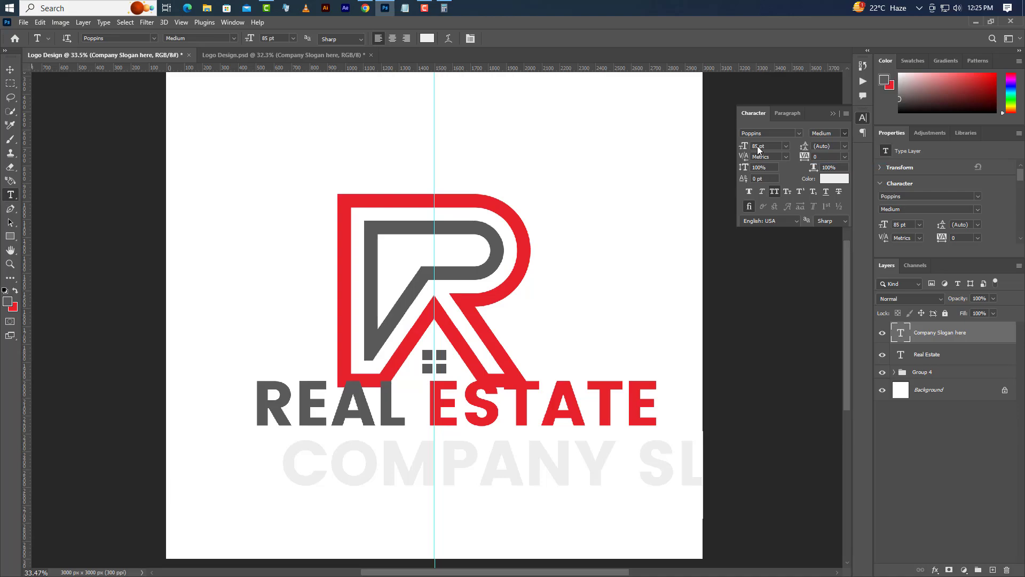
{"action": "type", "text": "28"}
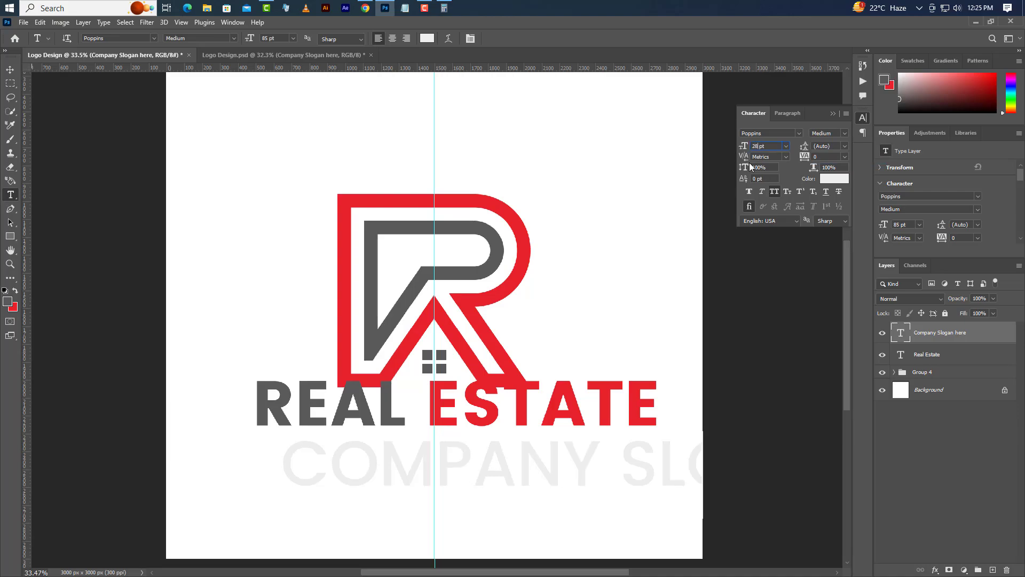
{"action": "type", "text": ".5"}
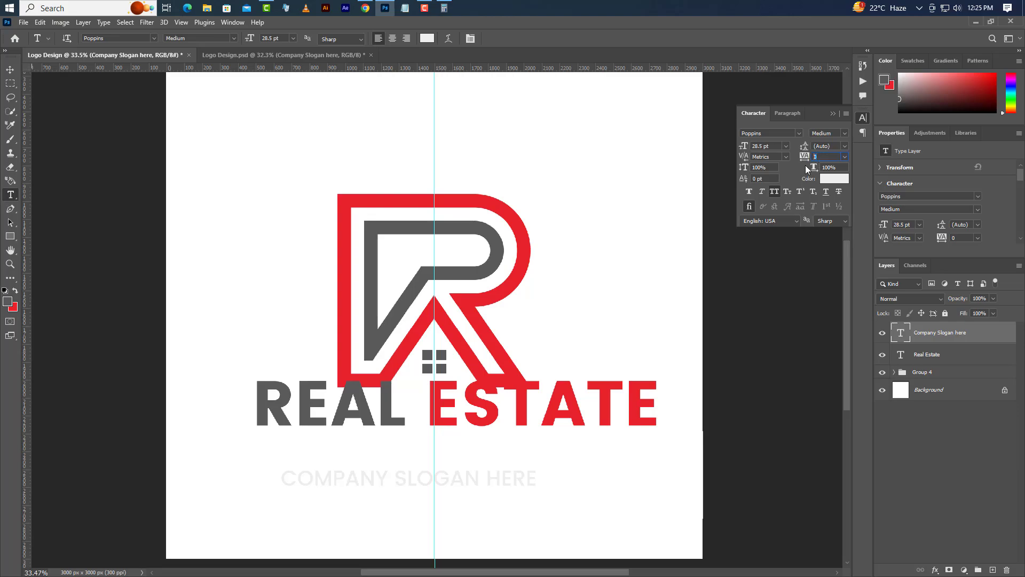
{"action": "type", "text": "250"}
{"action": "key", "text": "Return"}
{"action": "left_click", "coordinate": [833, 113]}
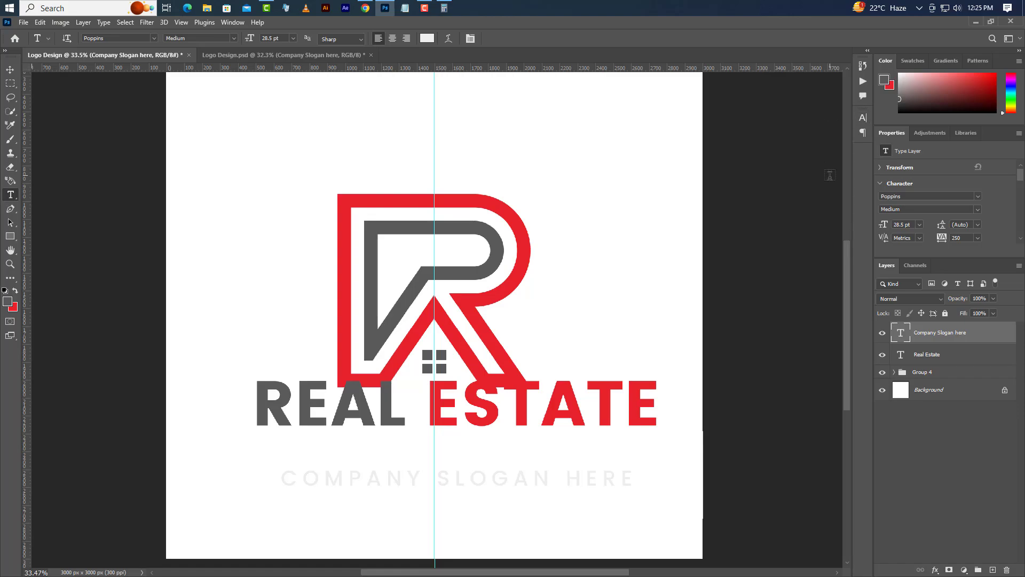
Step: Move the REAL ESTATE text down clear of the R mark and centre both text layers horizontally on the canvas
{"action": "key", "text": "v"}
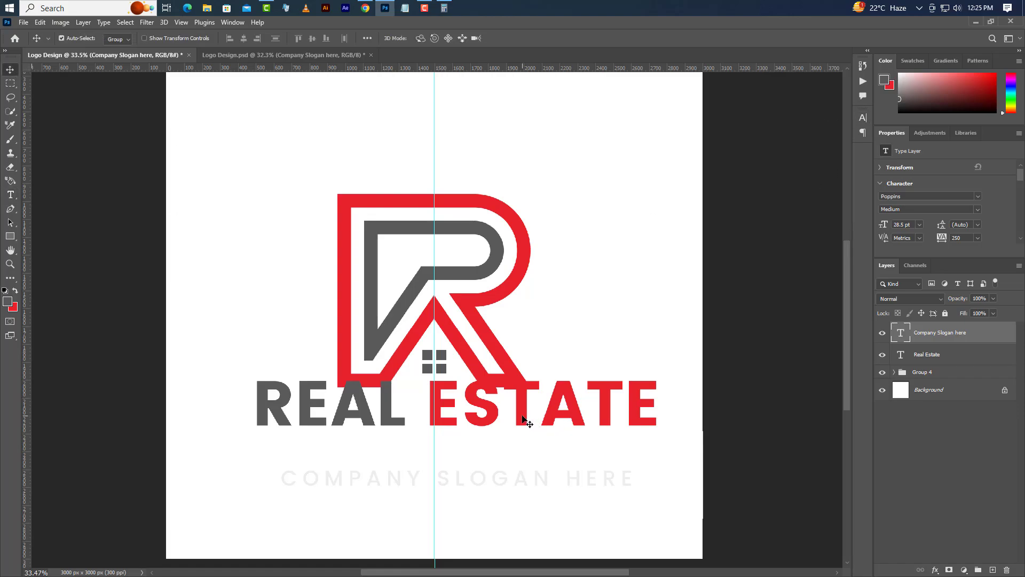
{"action": "left_click_drag", "start_coordinate": [523, 418], "coordinate": [530, 453]}
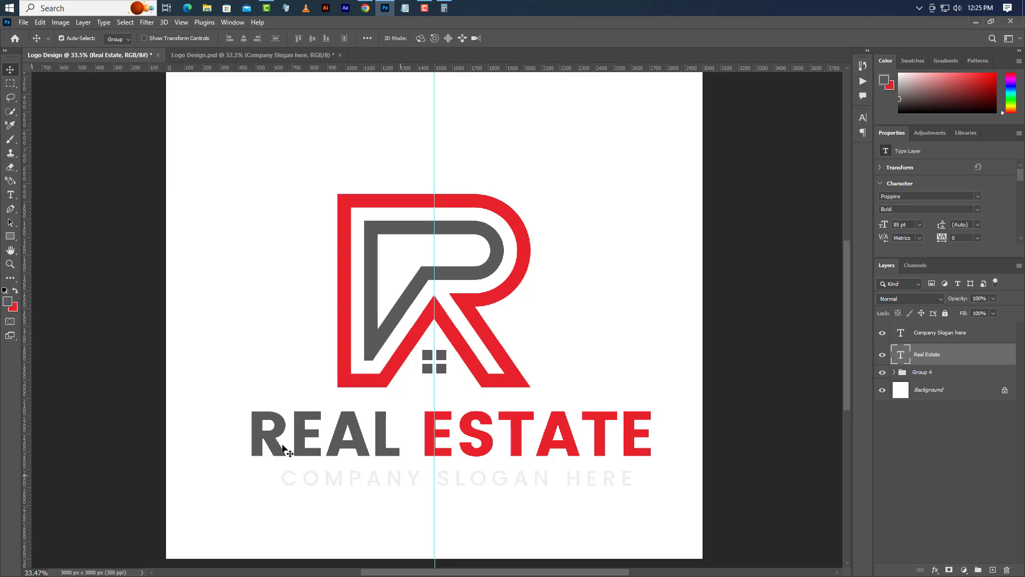
{"action": "left_click", "coordinate": [125, 24]}
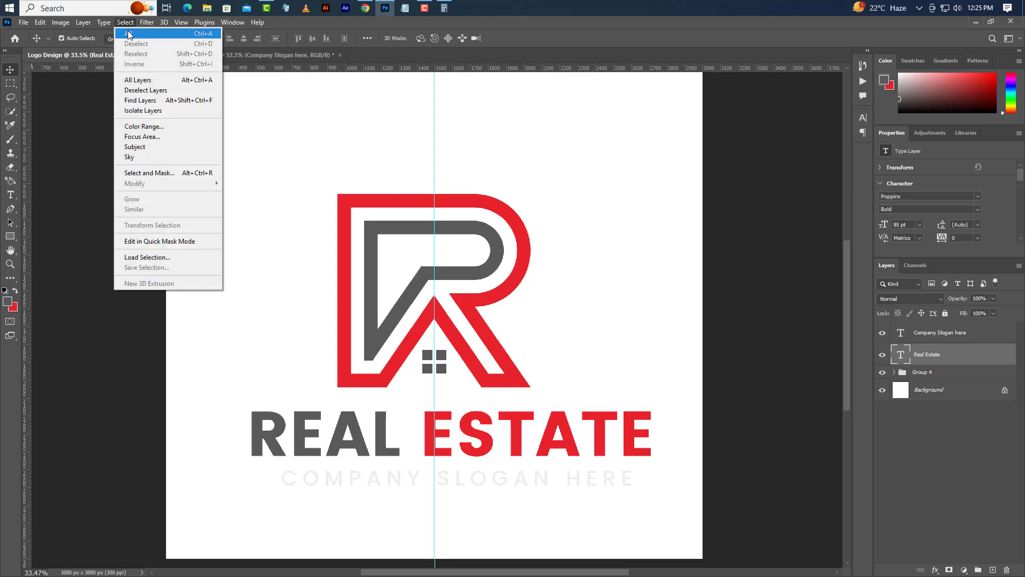
{"action": "left_click", "coordinate": [129, 32]}
{"action": "left_click", "coordinate": [942, 333], "text": "shift"}
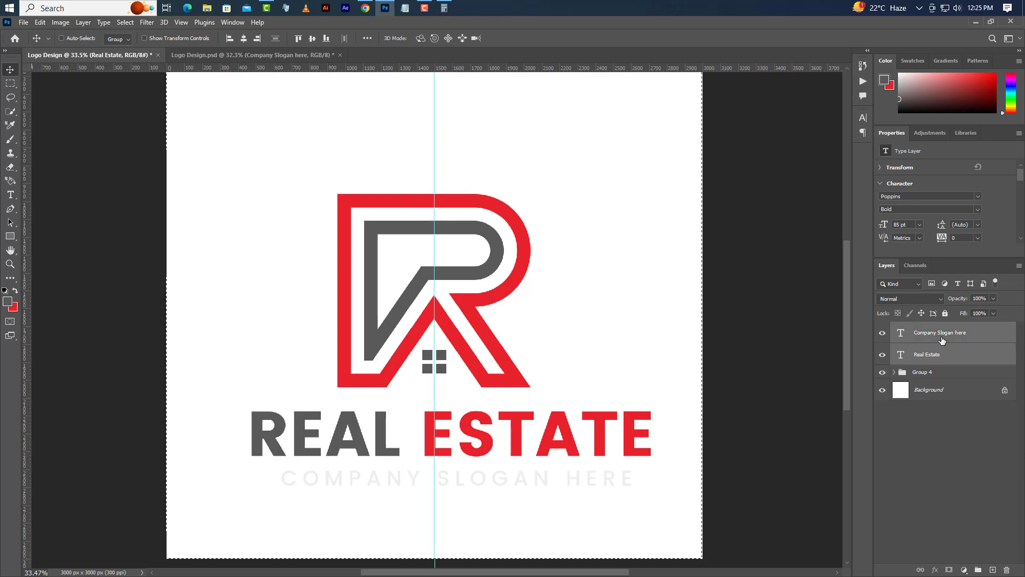
{"action": "left_click", "coordinate": [242, 38]}
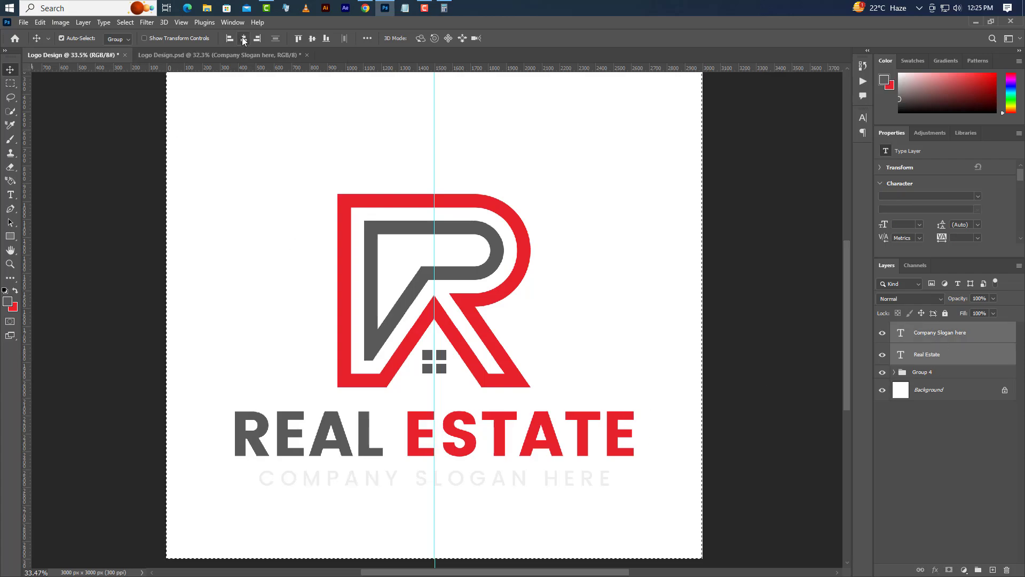
{"action": "left_click", "coordinate": [123, 23]}
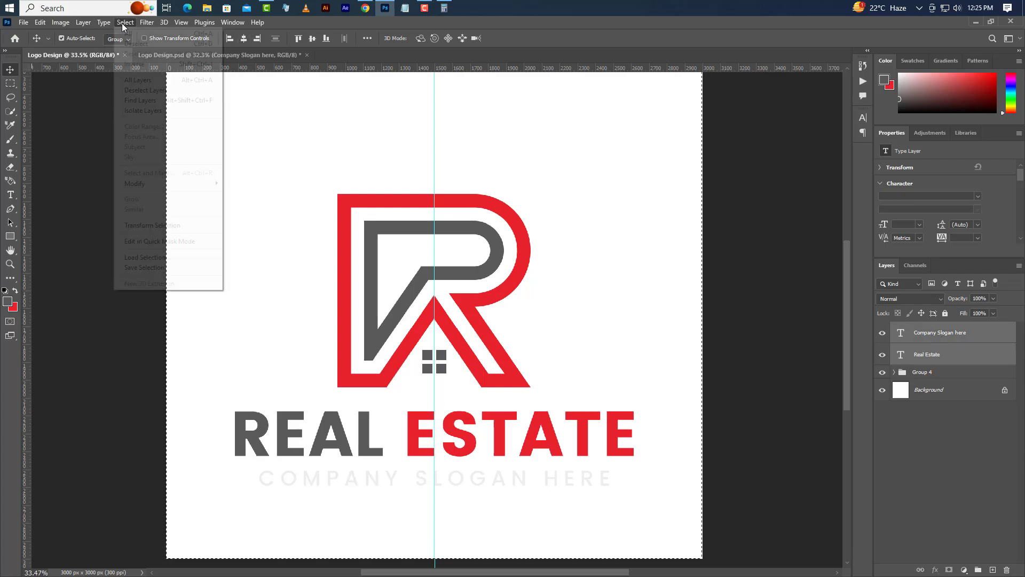
{"action": "left_click", "coordinate": [129, 43]}
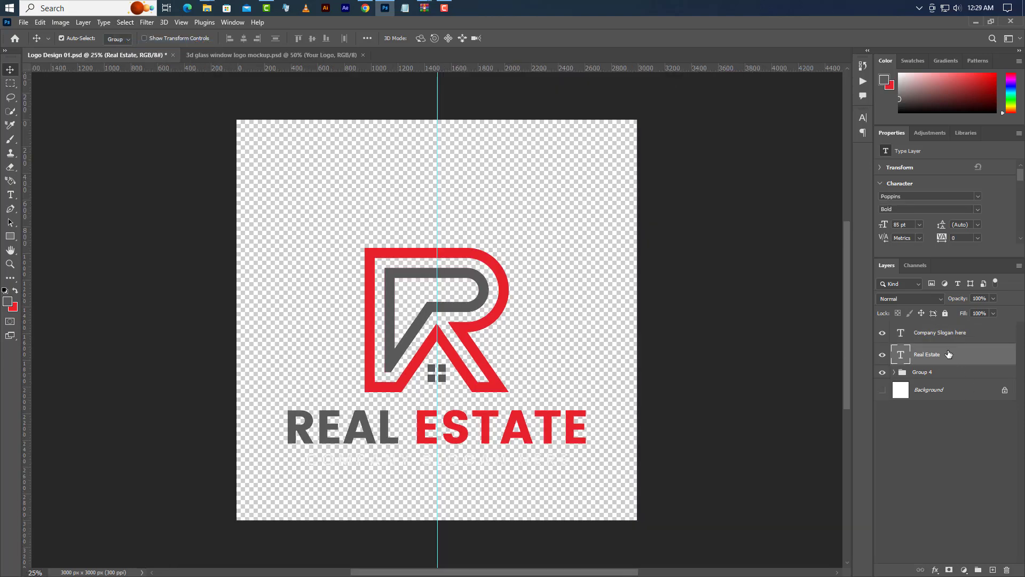
Step: Stamp the visible logo layers into a new merged layer and copy it into the Your Logo smart object of the 3d glass window logo mockup
{"action": "left_click", "coordinate": [950, 336]}
{"action": "key", "text": "ctrl+alt+shift+e"}
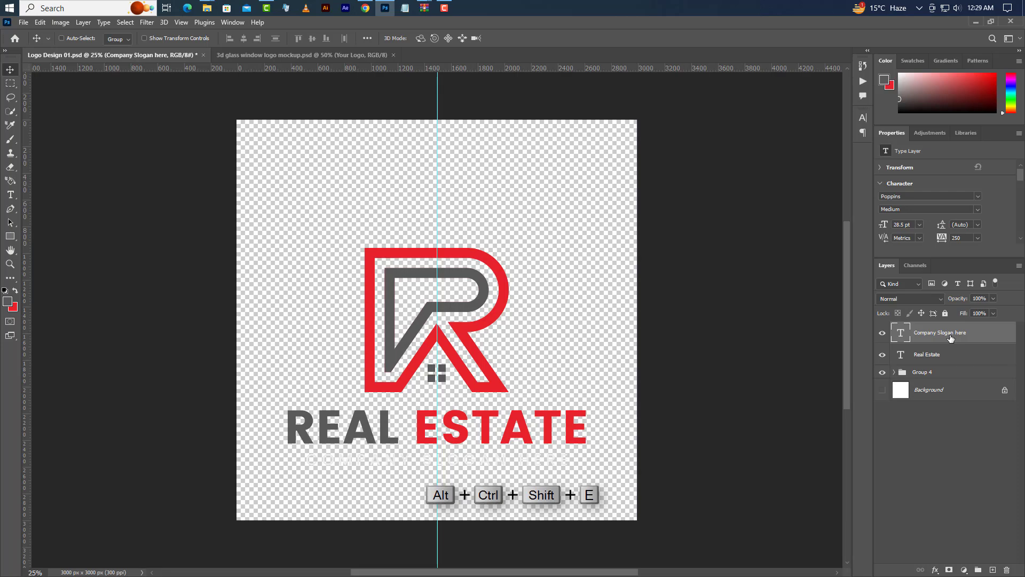
{"action": "left_click", "coordinate": [303, 56]}
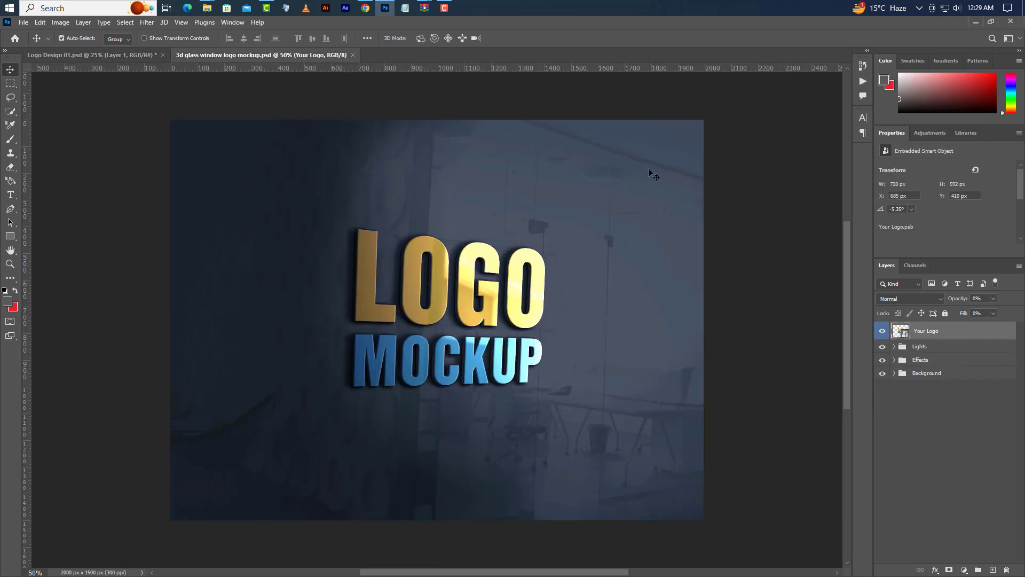
{"action": "double_click", "coordinate": [911, 333]}
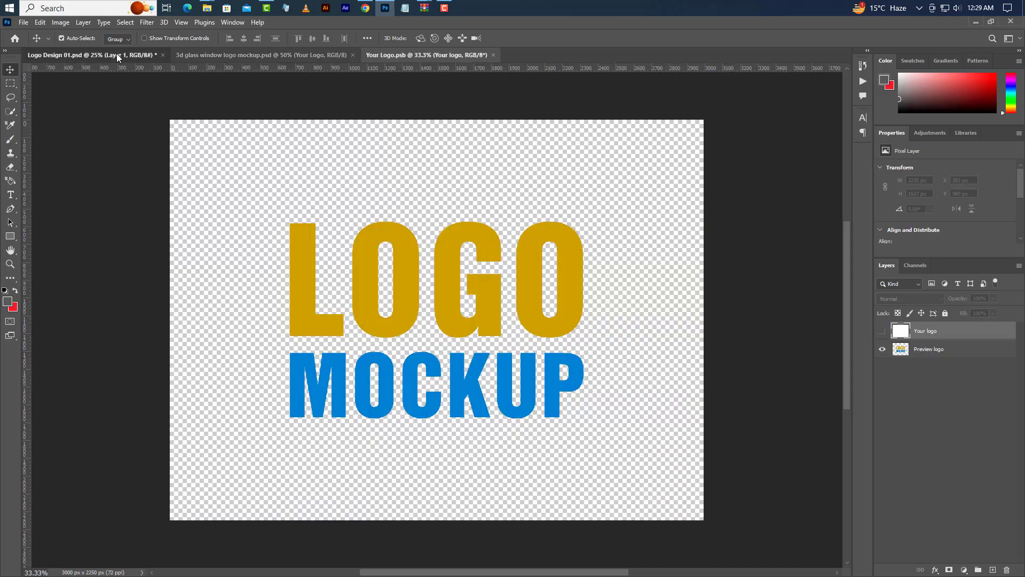
{"action": "left_click", "coordinate": [118, 55]}
{"action": "left_click_drag", "start_coordinate": [969, 341], "coordinate": [464, 351]}
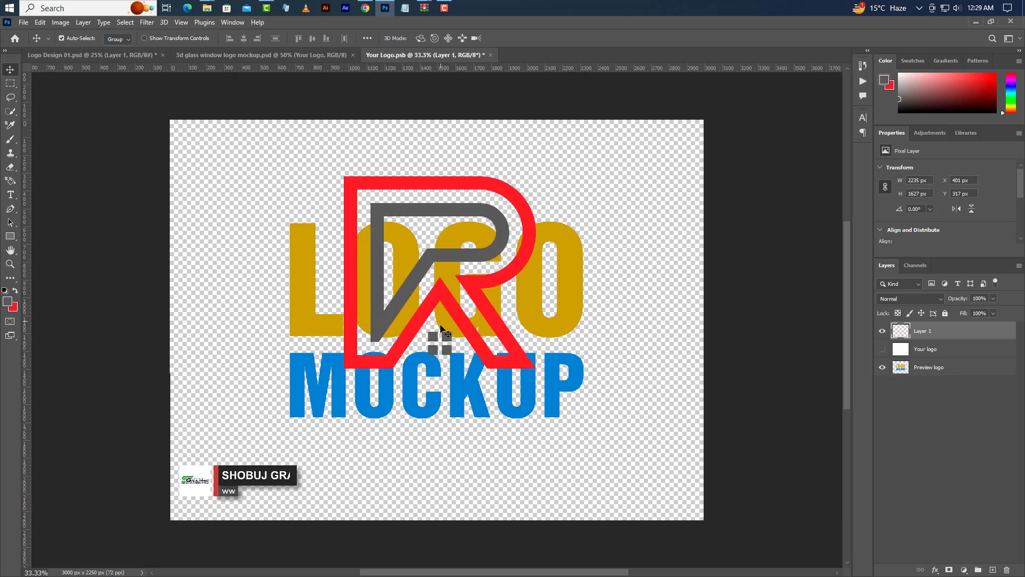
Step: Scale the placed logo proportionally to about 68% so its height matches the preview LOGO MOCKUP artwork
{"action": "left_click", "coordinate": [40, 22]}
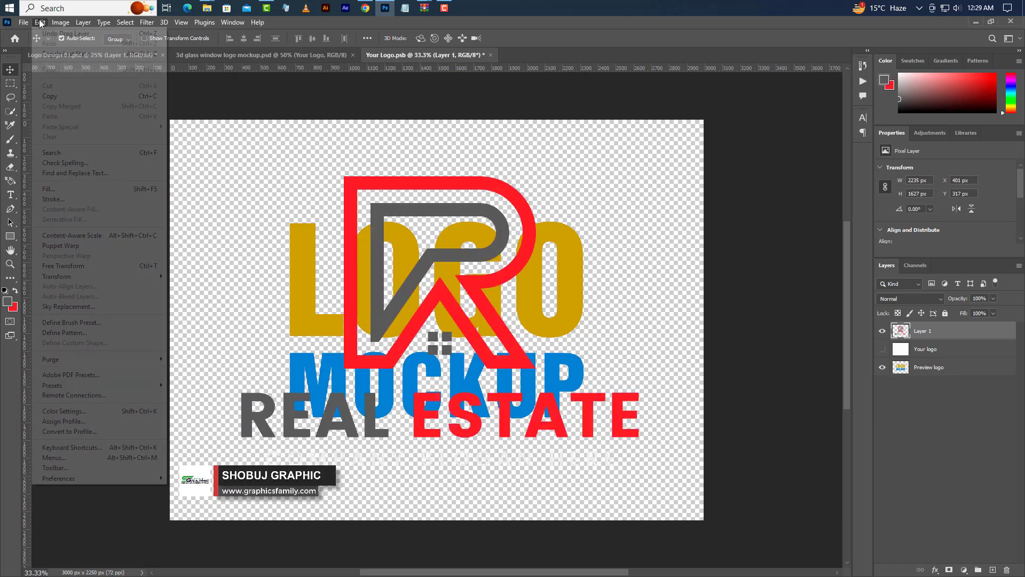
{"action": "left_click", "coordinate": [64, 266]}
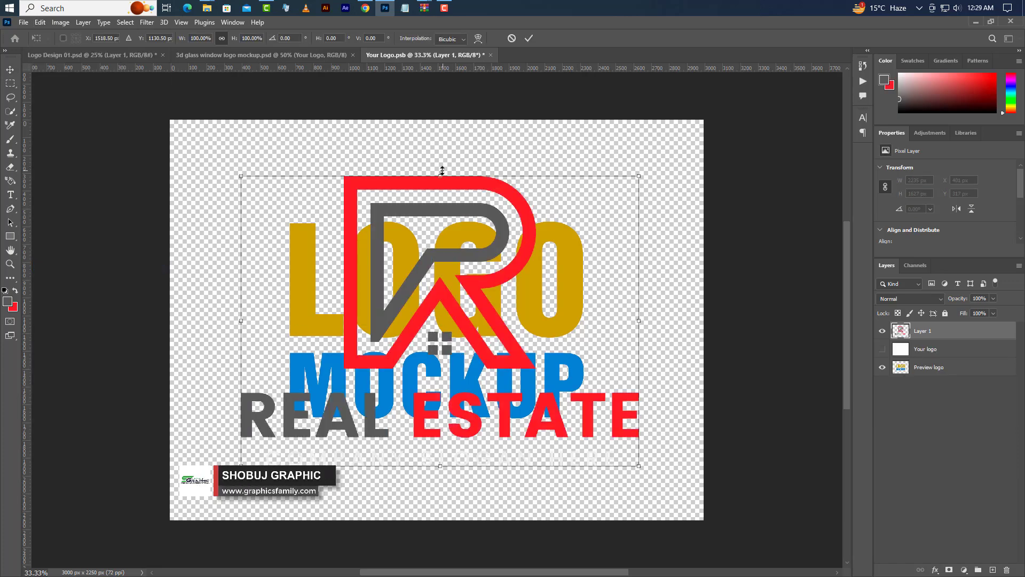
{"action": "left_click_drag", "start_coordinate": [442, 170], "coordinate": [440, 221]}
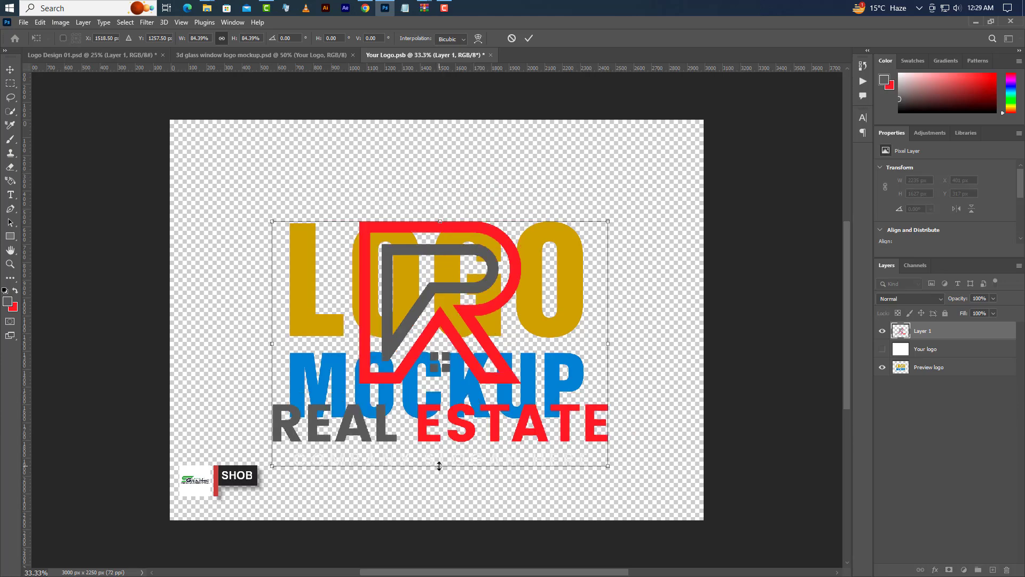
{"action": "left_click_drag", "start_coordinate": [439, 466], "coordinate": [440, 418]}
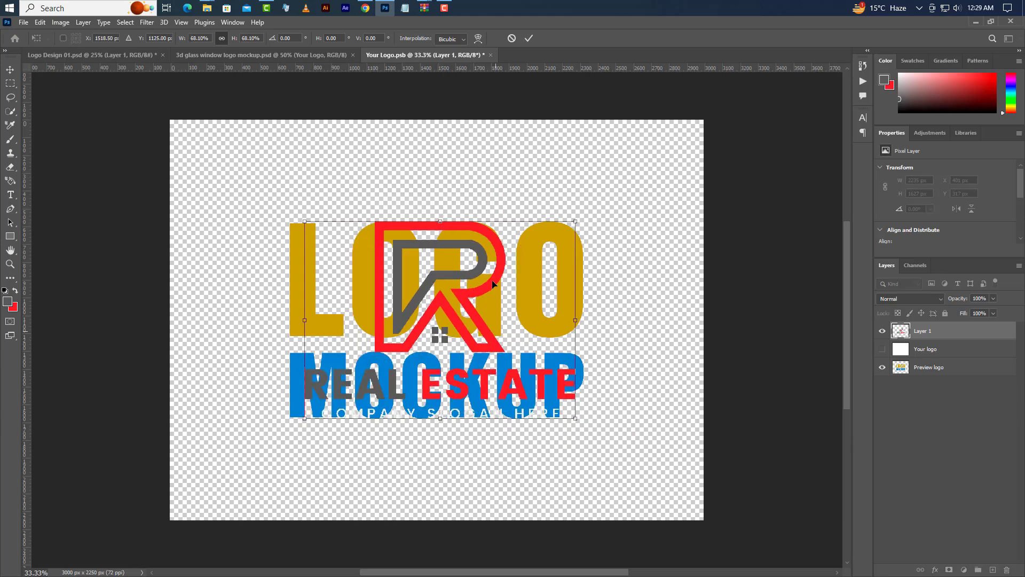
{"action": "left_click", "coordinate": [528, 38]}
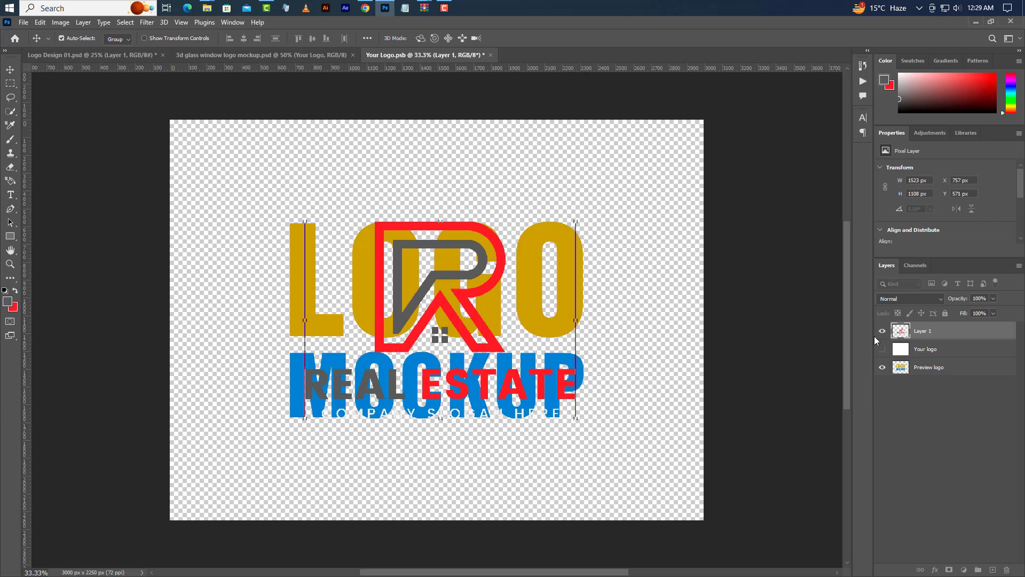
Step: Hide the Preview logo layer and save and close Your Logo.psb to update the 3d glass window logo mockup
{"action": "left_click", "coordinate": [882, 367]}
{"action": "left_click", "coordinate": [490, 55]}
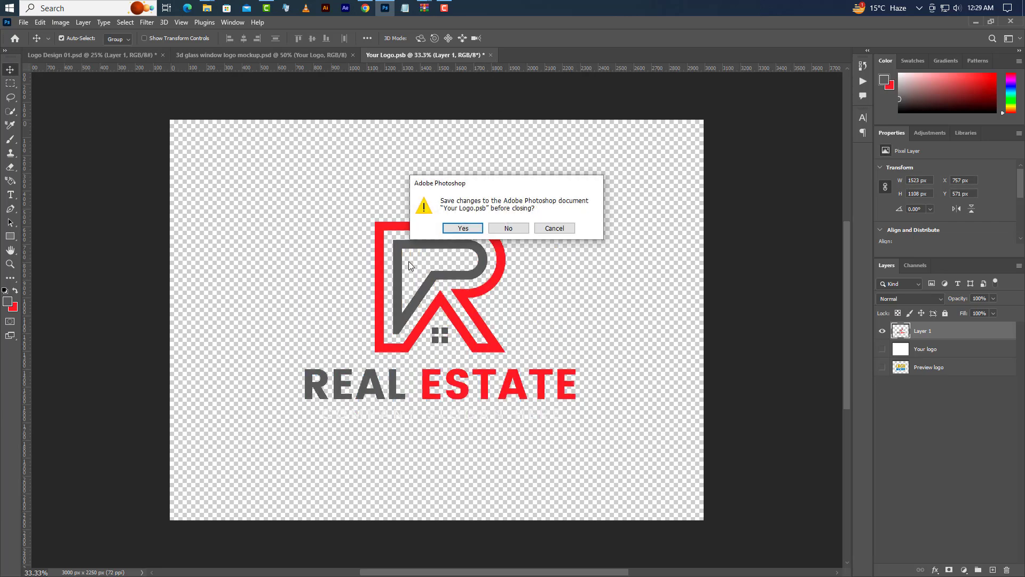
{"action": "left_click", "coordinate": [462, 228]}
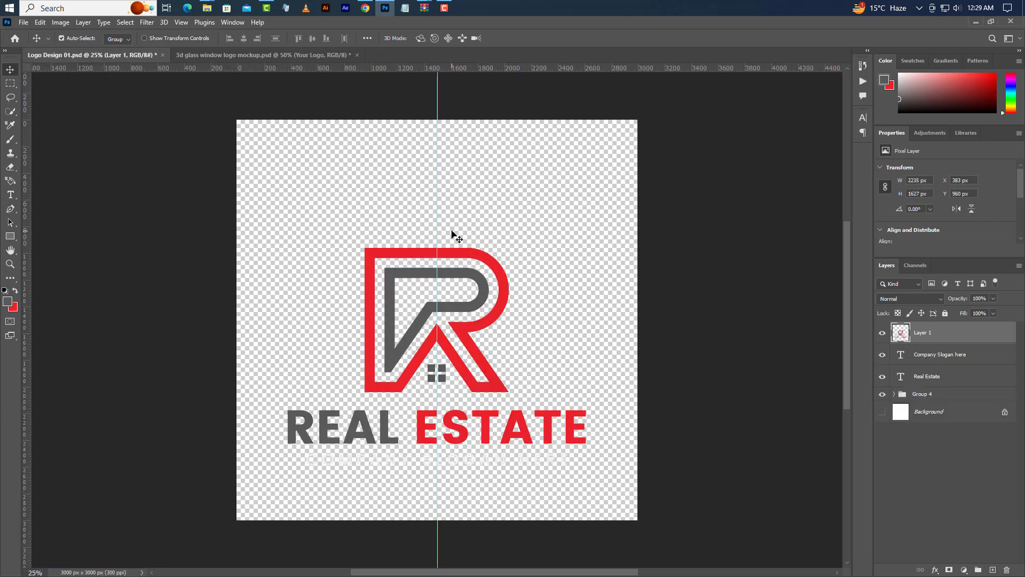
{"action": "left_click", "coordinate": [280, 56]}
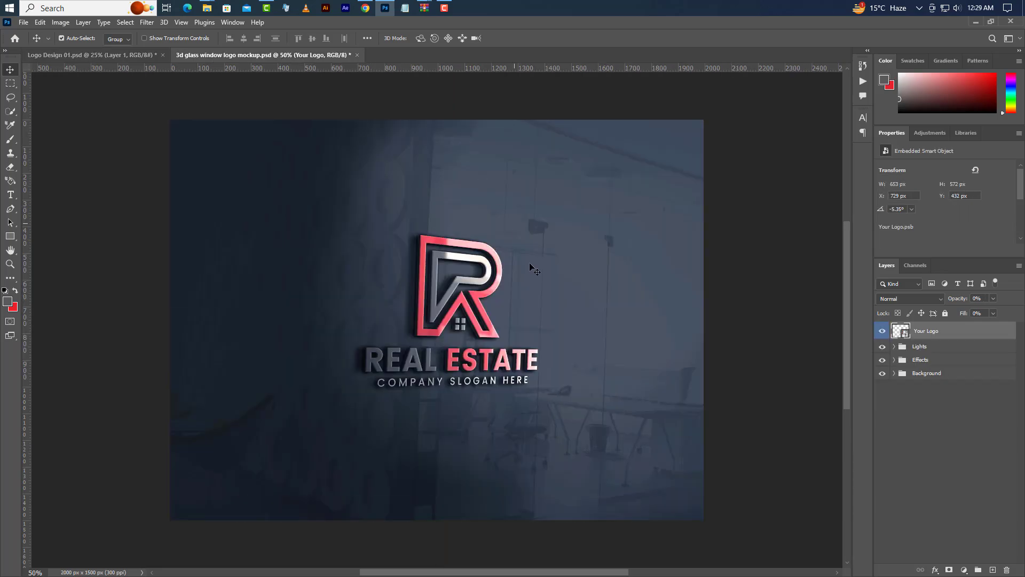
{"action": "scroll", "coordinate": [482, 354], "scroll_direction": "up", "scroll_amount": 2}
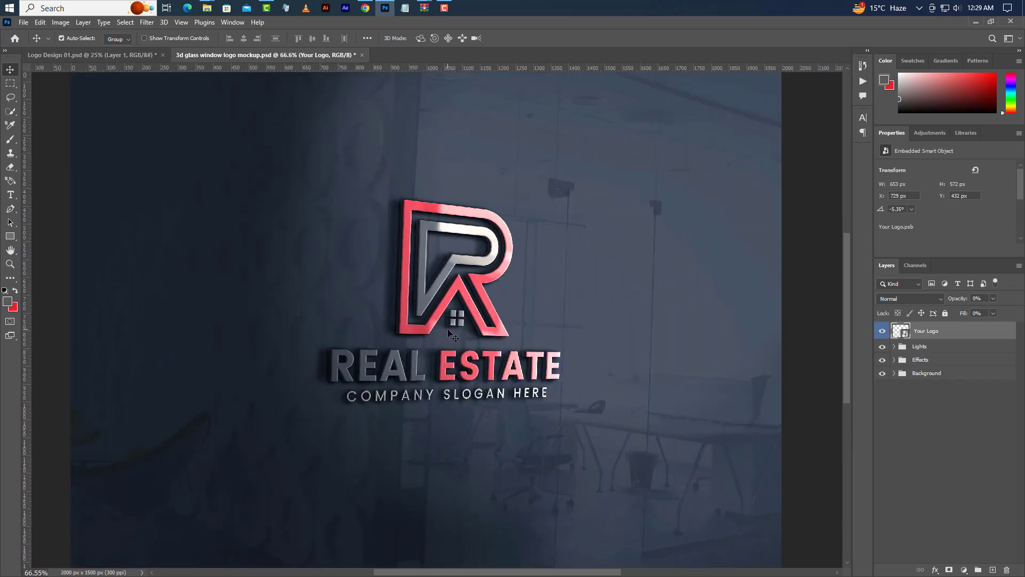